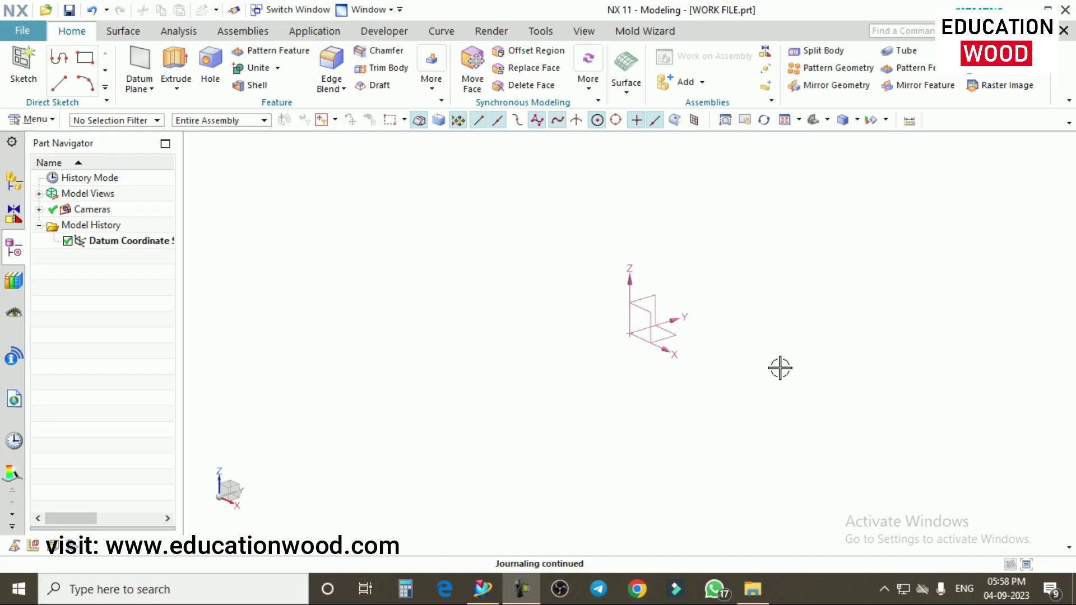
- Start a new sketch on the vertical XZ datum plane
click(23, 66)
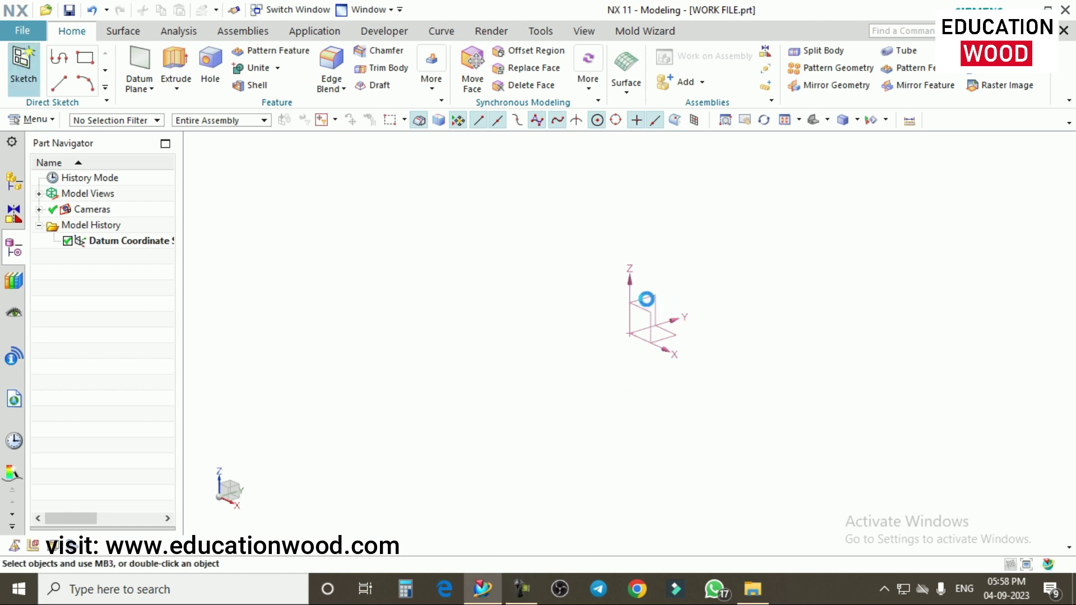
click(646, 298)
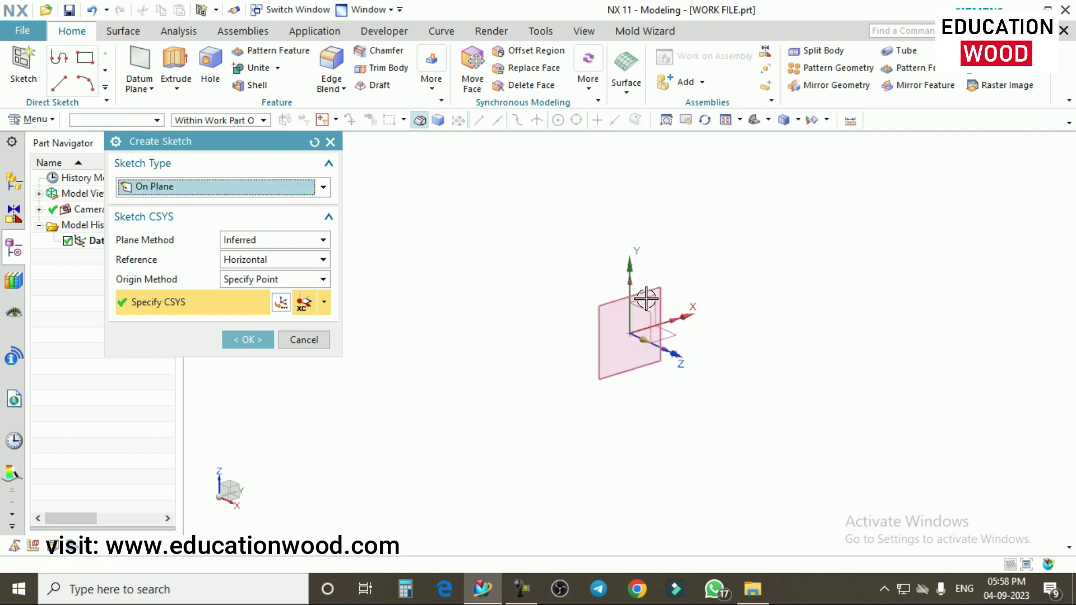
click(247, 339)
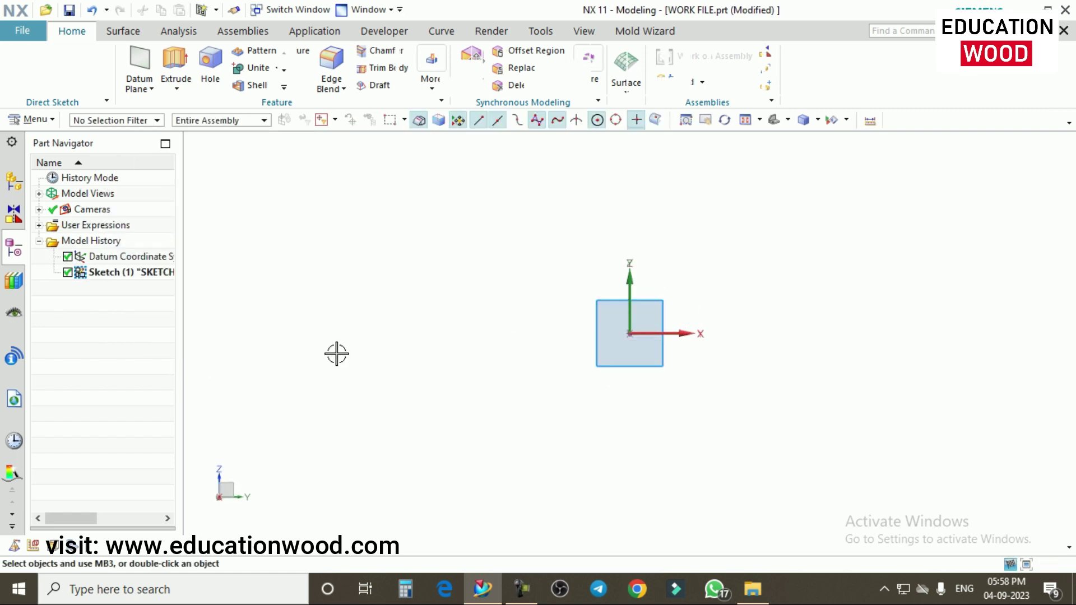
- Draw a 100 mm diameter circle centred at the origin and place its Ø100 dimension
click(212, 57)
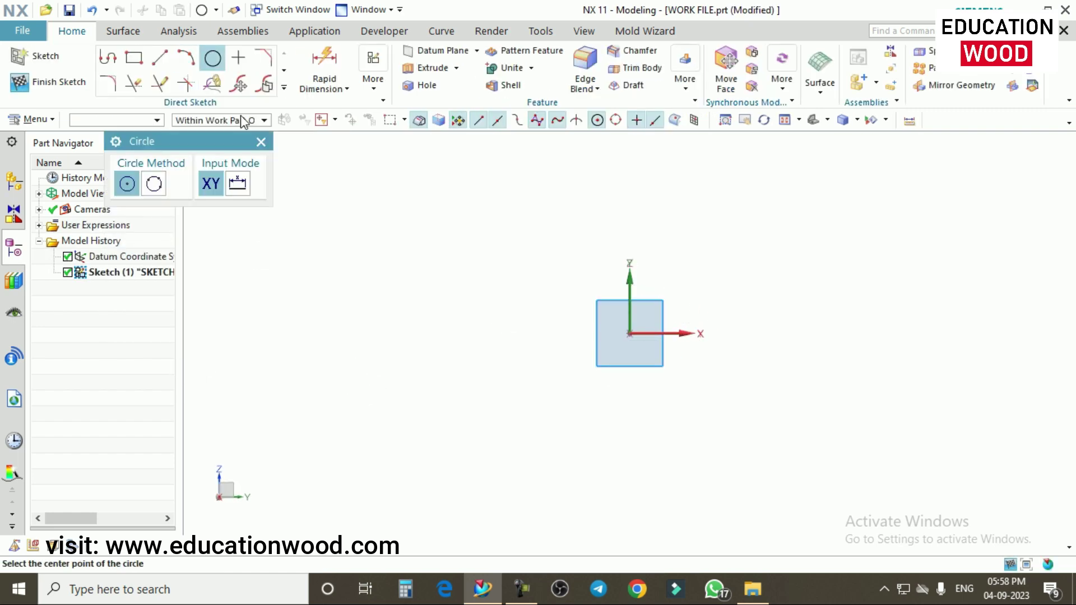
click(630, 333)
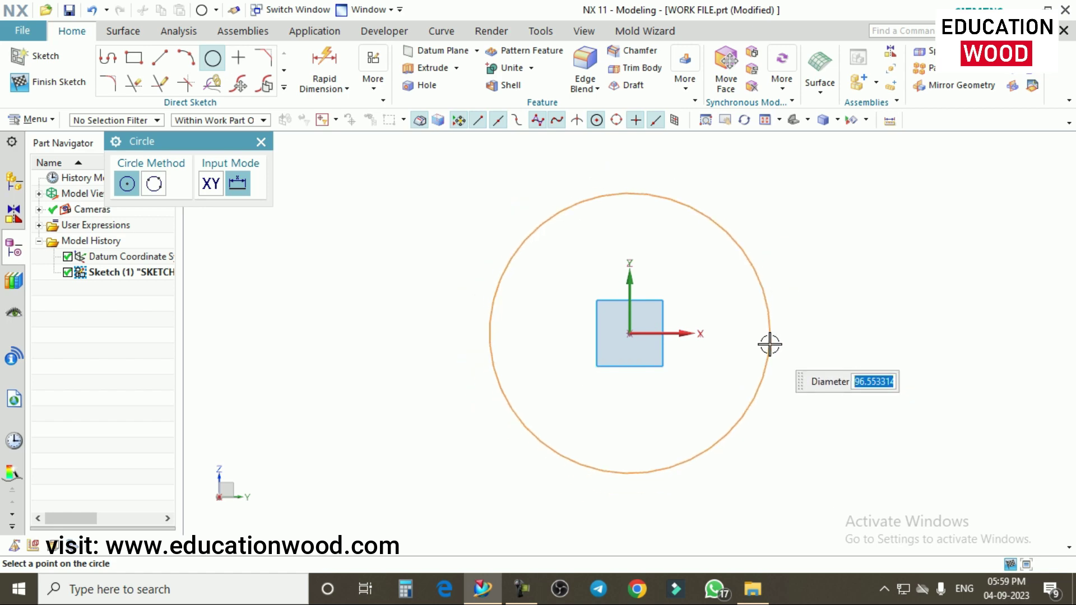
text(10)
text(0)
key(Return)
key(Escape)
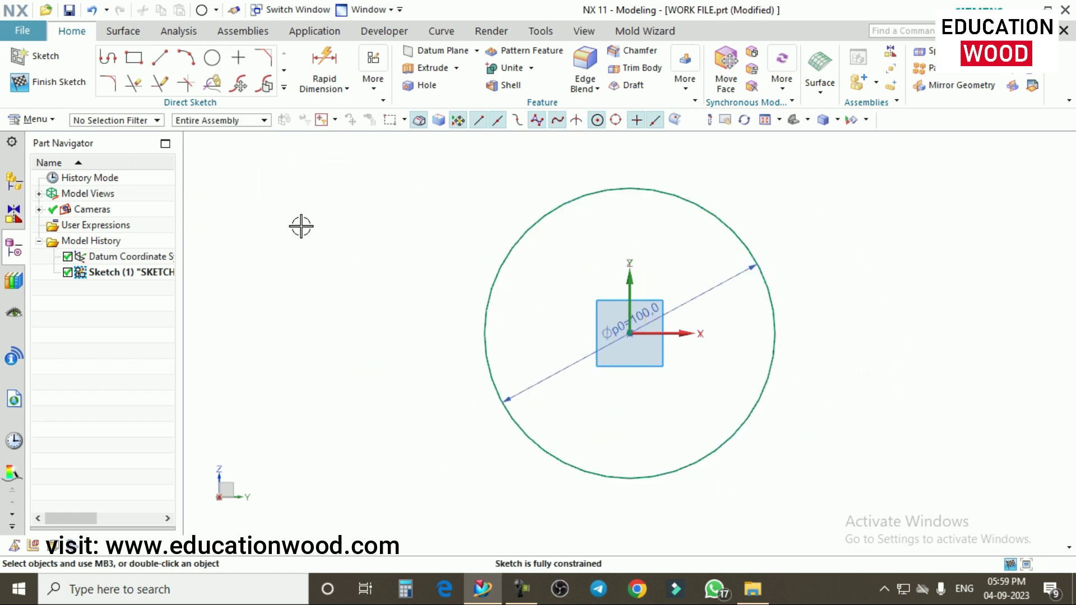
scroll(300, 225, down, 1)
drag(577, 228, 759, 243)
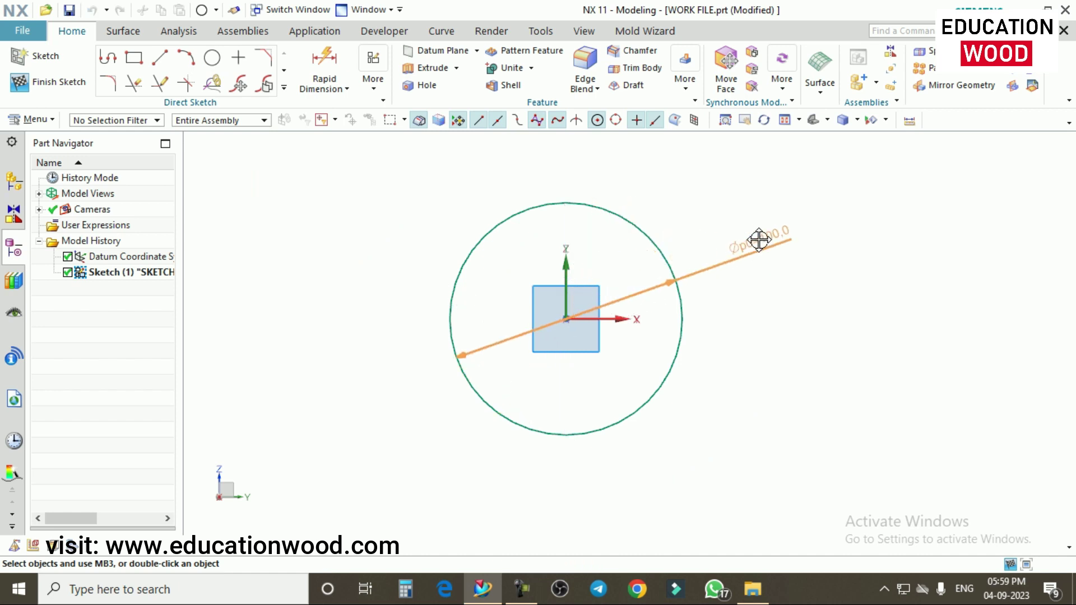
click(754, 241)
scroll(721, 284, down, 1)
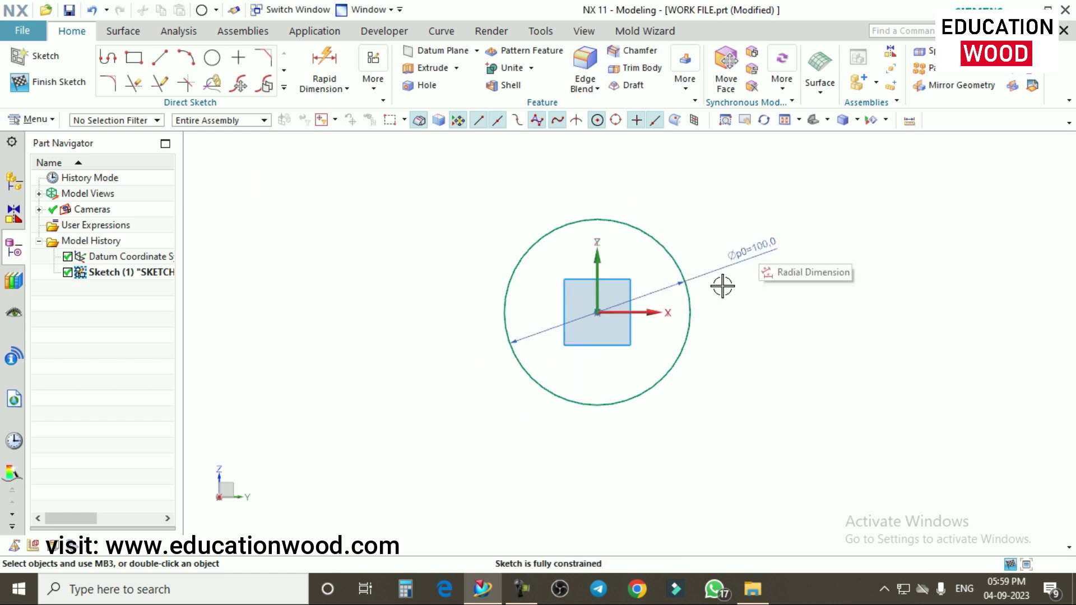
scroll(792, 230, up, 1)
click(762, 251)
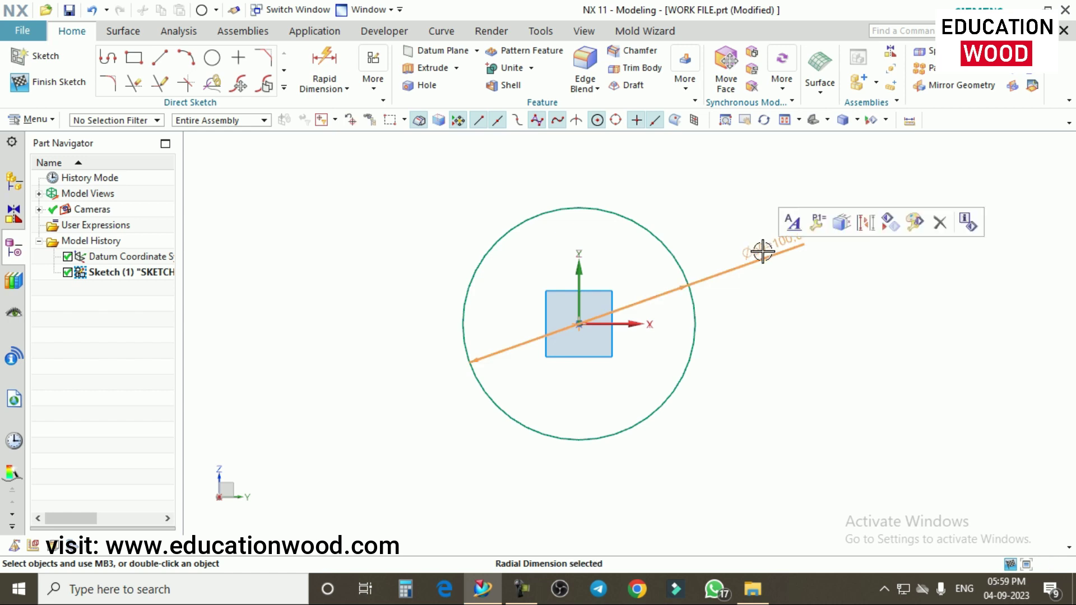
- Drop the Ø100 dimension and drag the origin circle out to about Ø133.7
key(Escape)
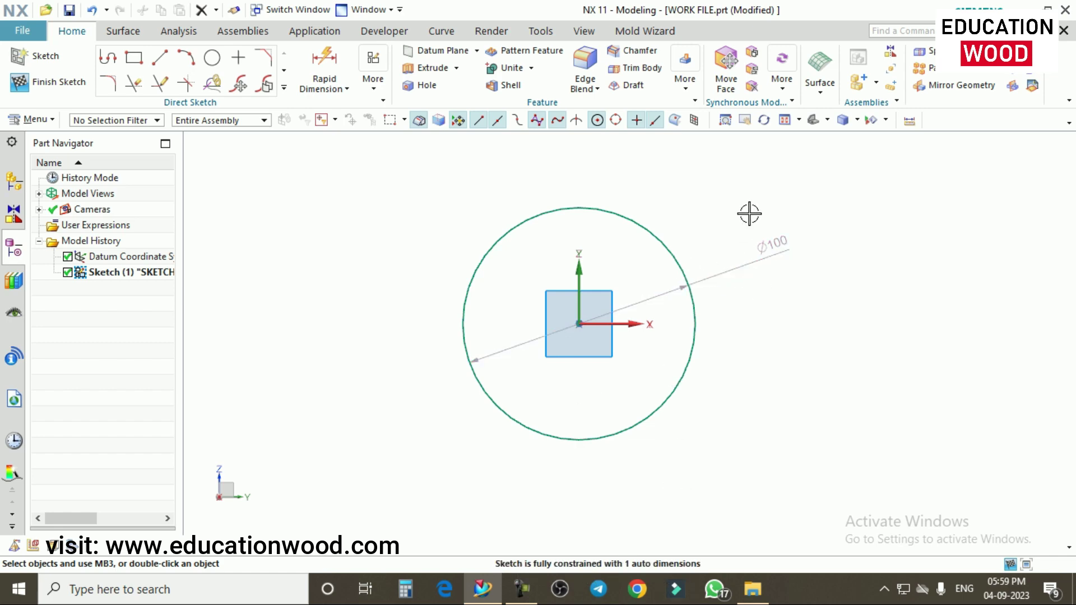
mouse_move(668, 240)
mouse_down()
mouse_move(664, 251)
mouse_move(700, 199)
mouse_up()
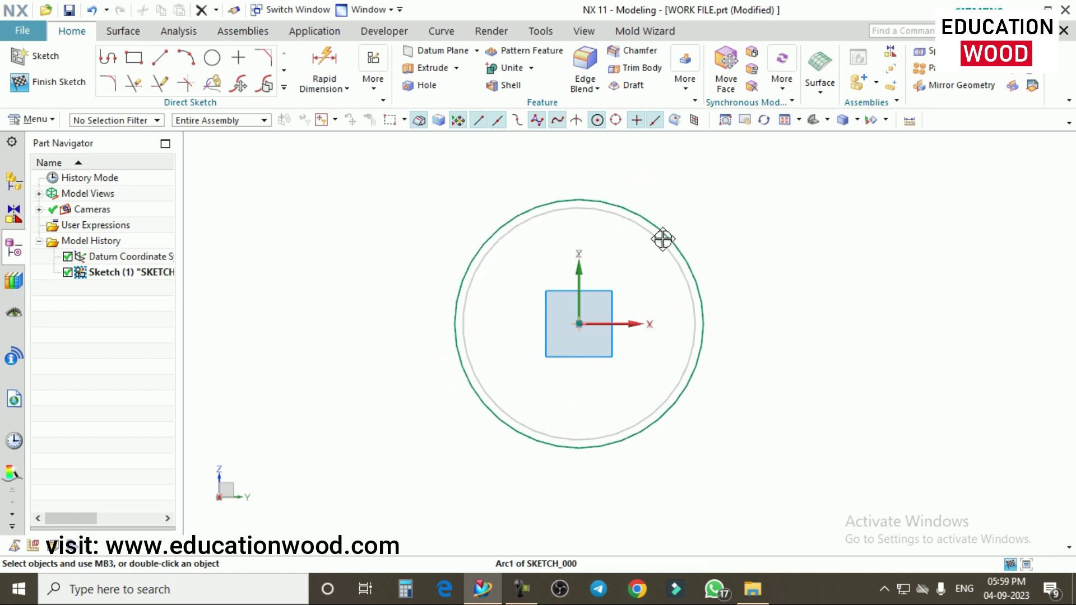
drag(700, 199, 685, 207)
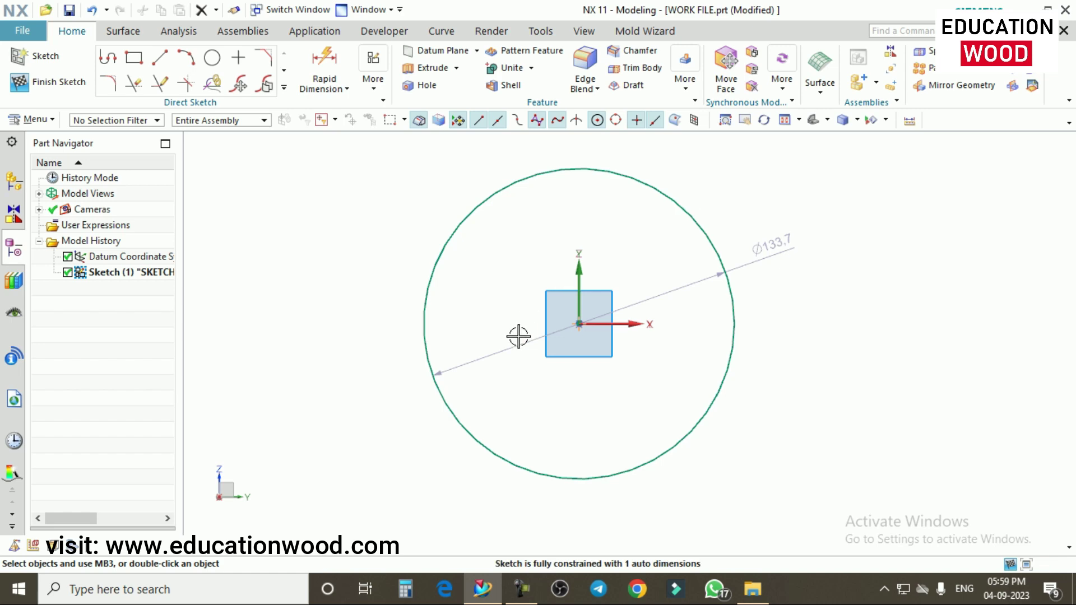
scroll(538, 320, down, 2)
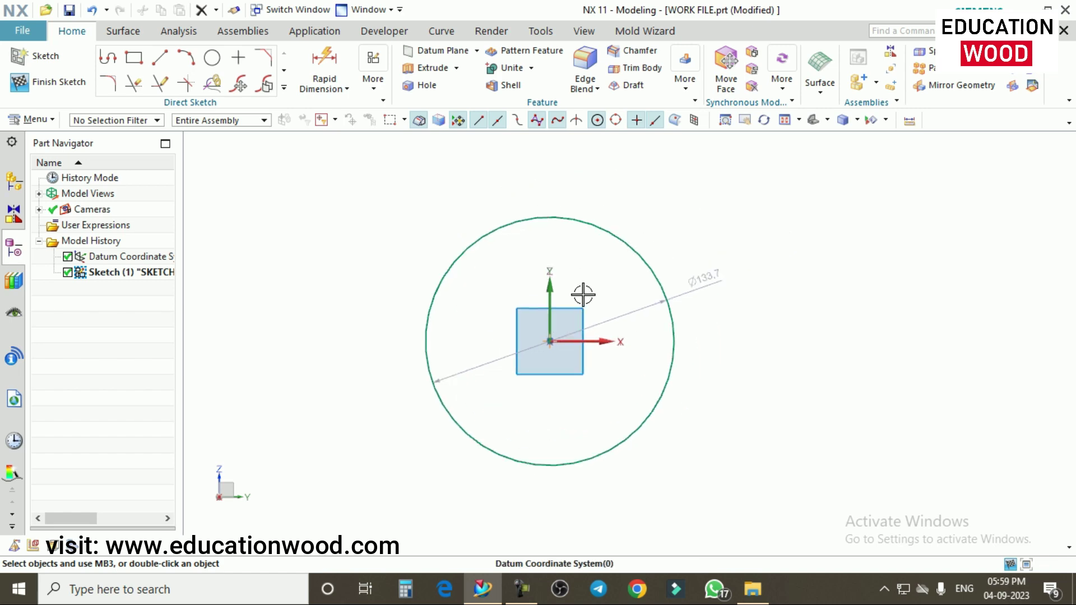
- Draw a small test circle right of the big circle and drag it downward
click(212, 58)
click(764, 324)
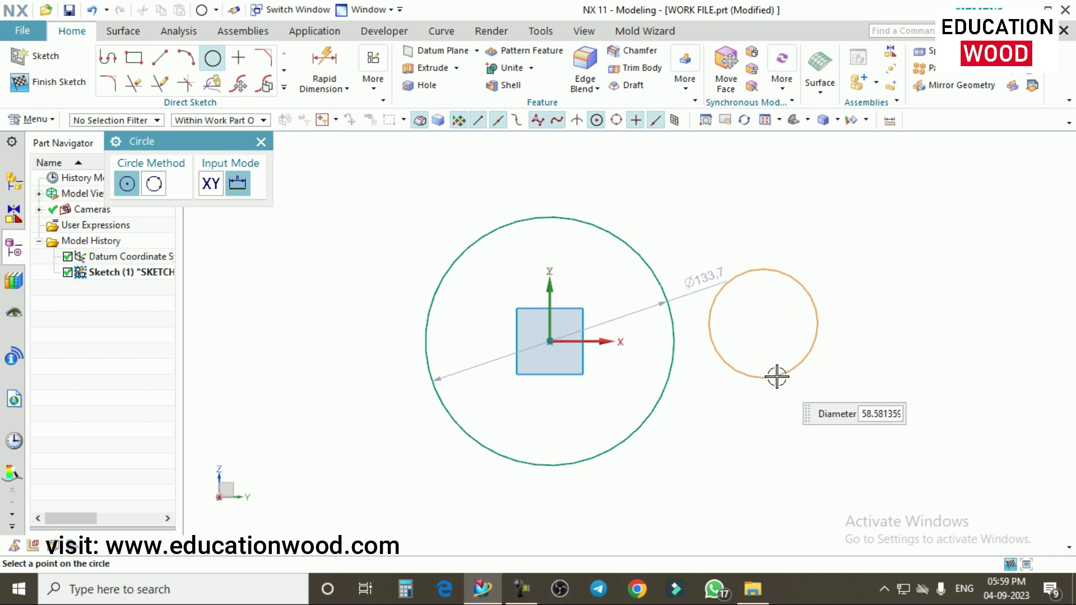
click(776, 377)
click(261, 142)
scroll(757, 320, up, 2)
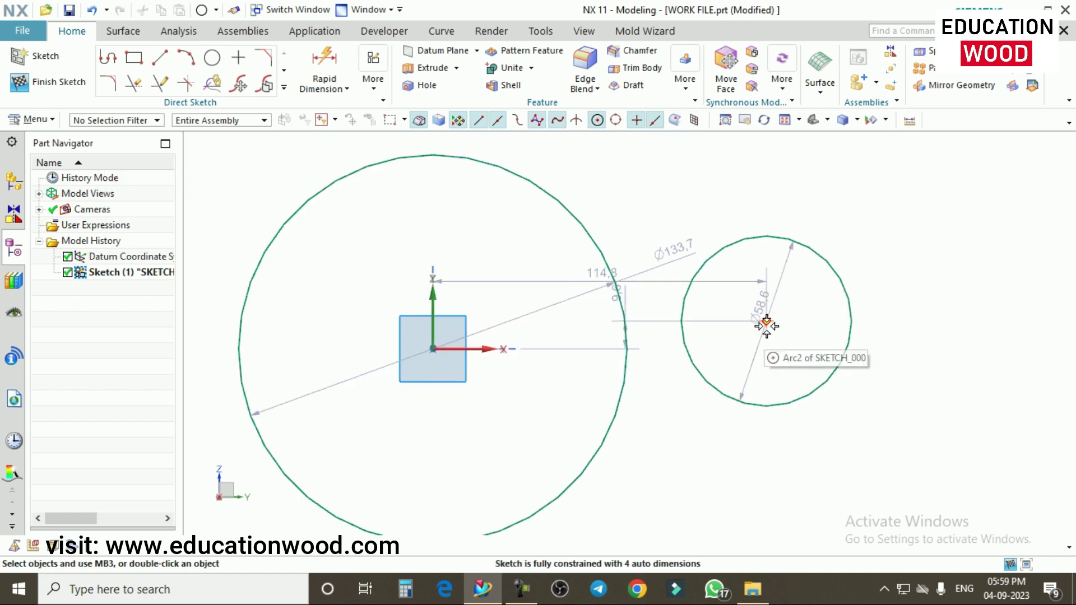
mouse_move(765, 321)
mouse_down()
mouse_move(772, 369)
mouse_move(754, 264)
mouse_move(552, 168)
mouse_move(301, 269)
mouse_move(415, 504)
mouse_move(772, 361)
mouse_move(348, 209)
mouse_move(507, 481)
mouse_move(735, 313)
mouse_move(732, 337)
mouse_up()
scroll(740, 333, down, 2)
scroll(759, 322, down, 1)
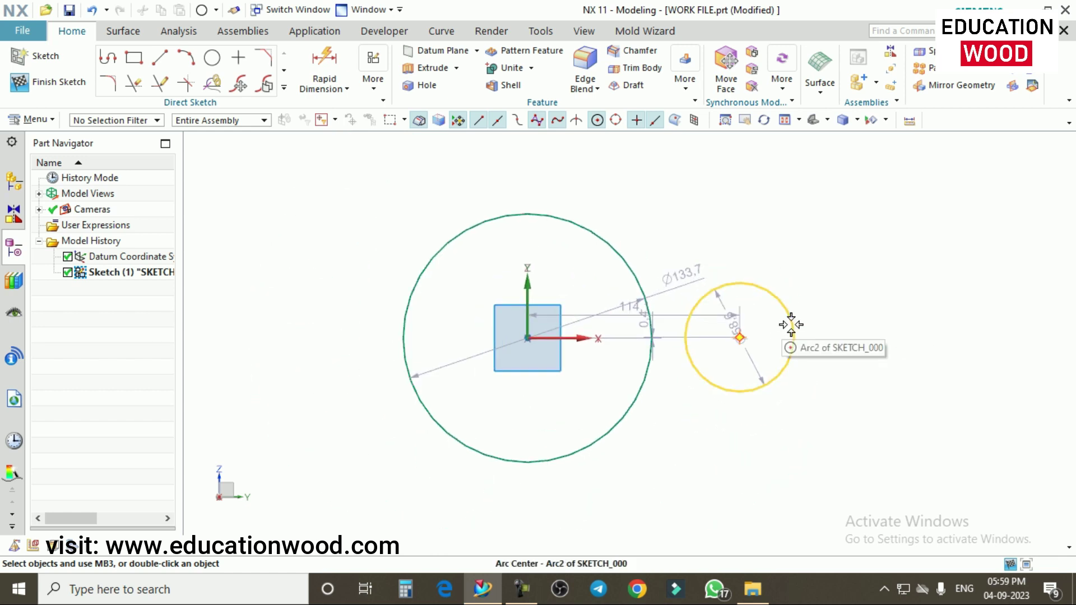
- Undo the test circle and re-centre the view on the sketch
key(Delete)
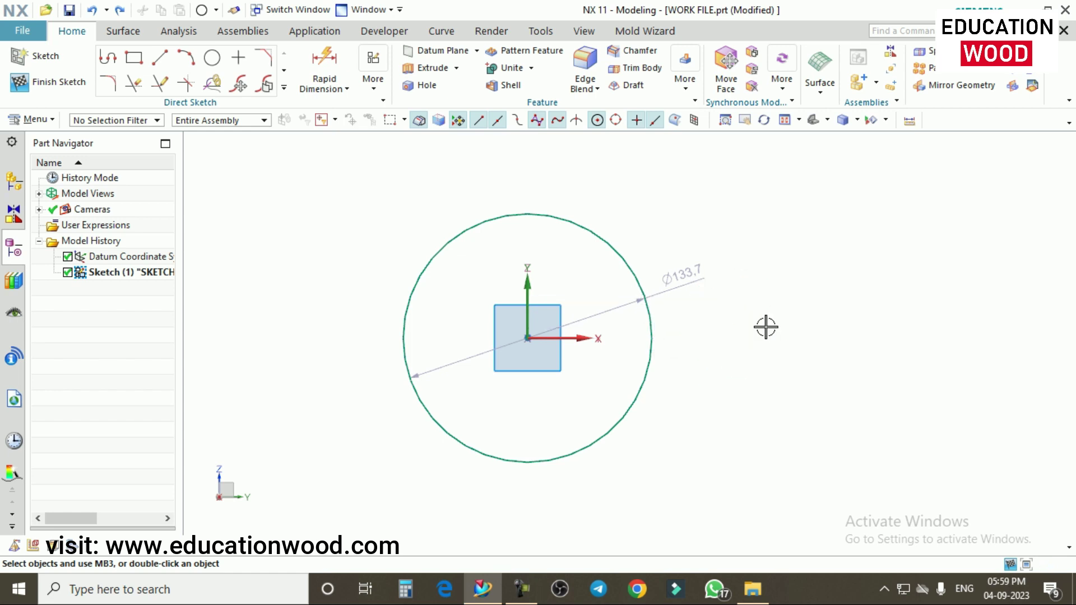
key(ctrl+f)
scroll(655, 280, up, 1)
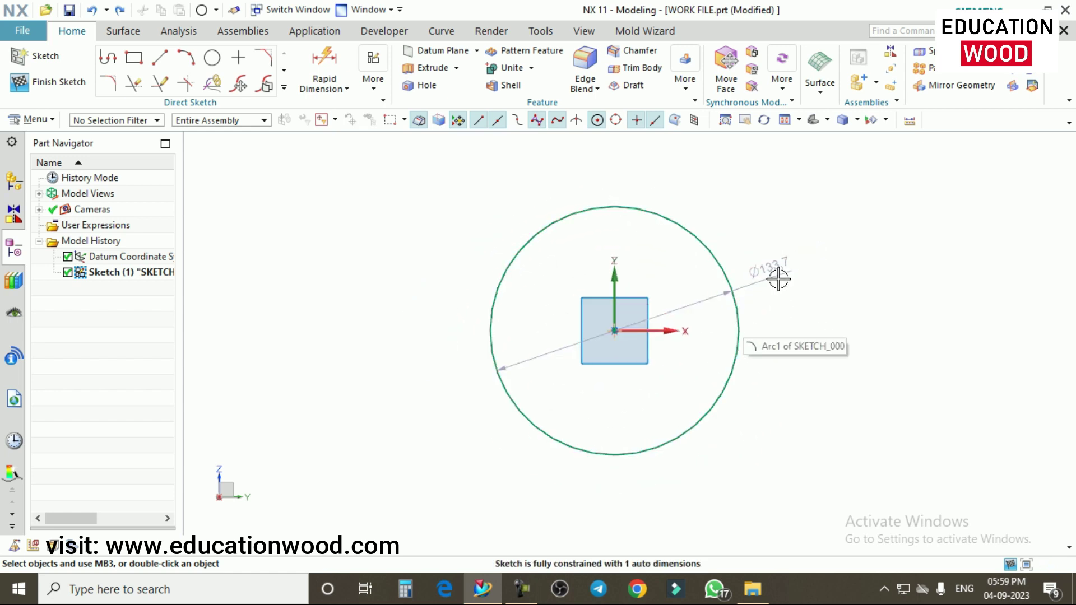
scroll(625, 296, down, 1)
shift+middle_drag(625, 296, 605, 327)
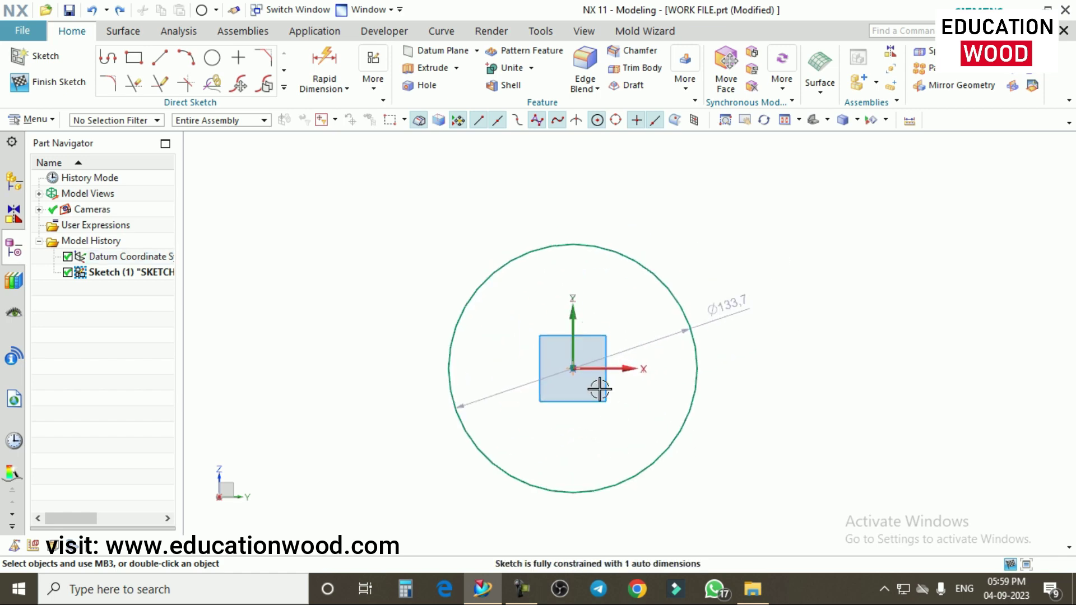
shift+middle_drag(542, 253, 534, 276)
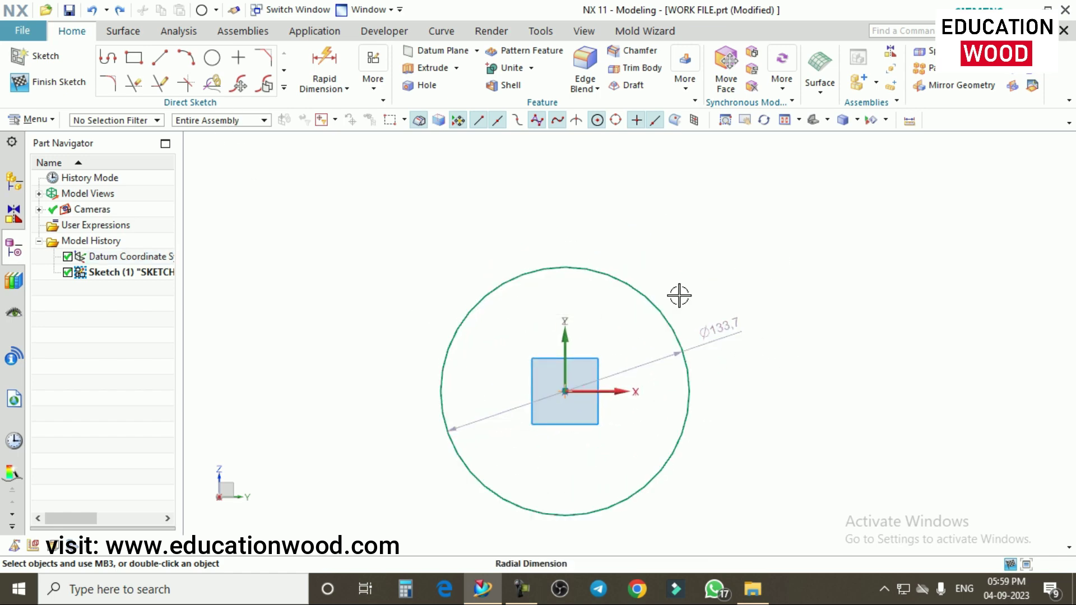
shift+middle_drag(680, 295, 678, 271)
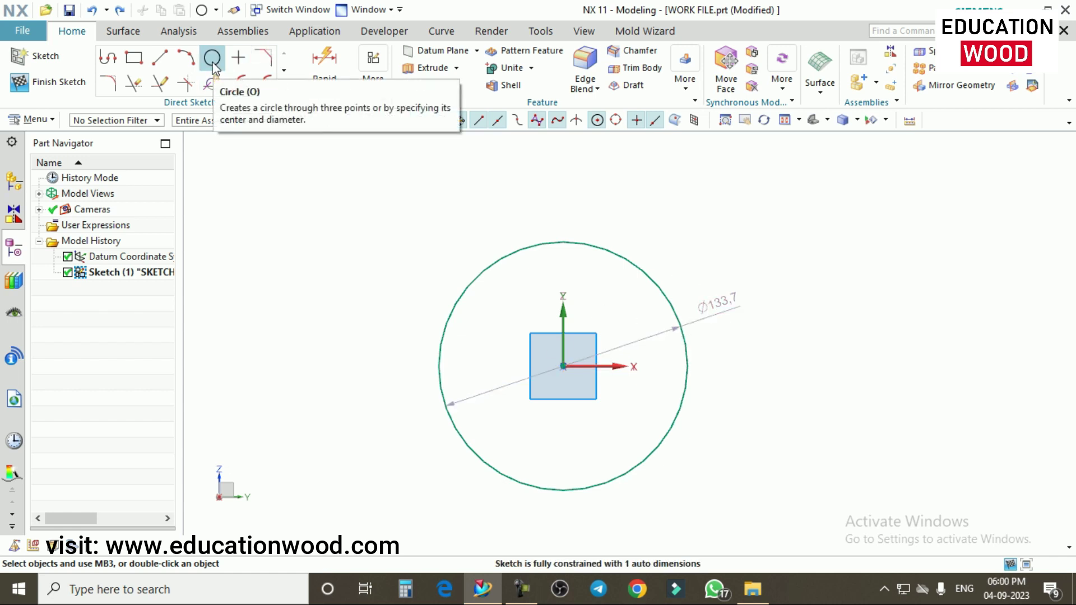
- Draw a 155-long vertical line up from the origin
click(162, 60)
click(563, 366)
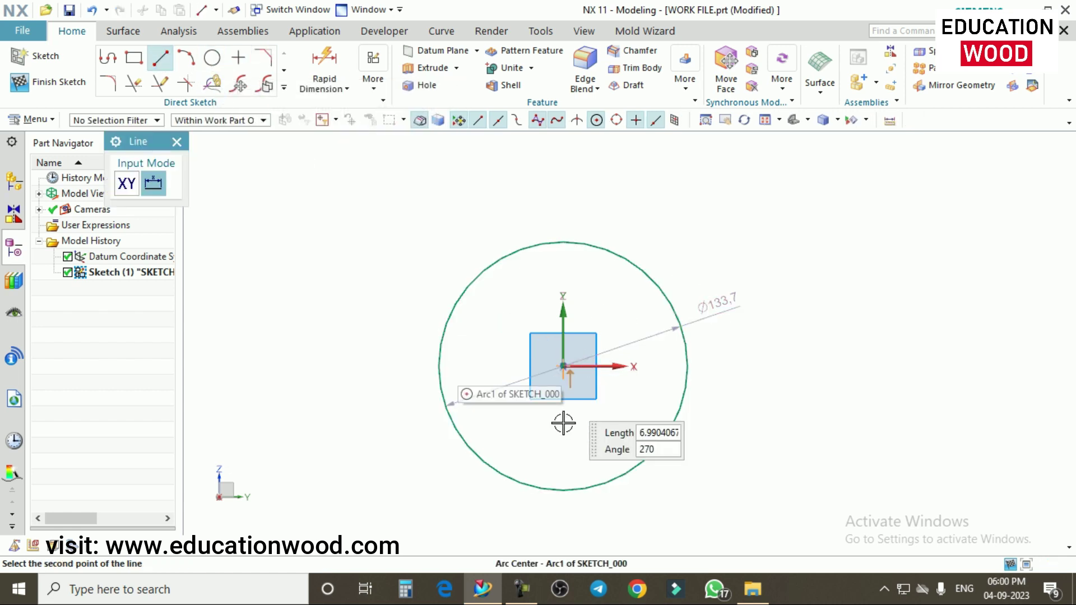
scroll(560, 426, down, 2)
click(561, 207)
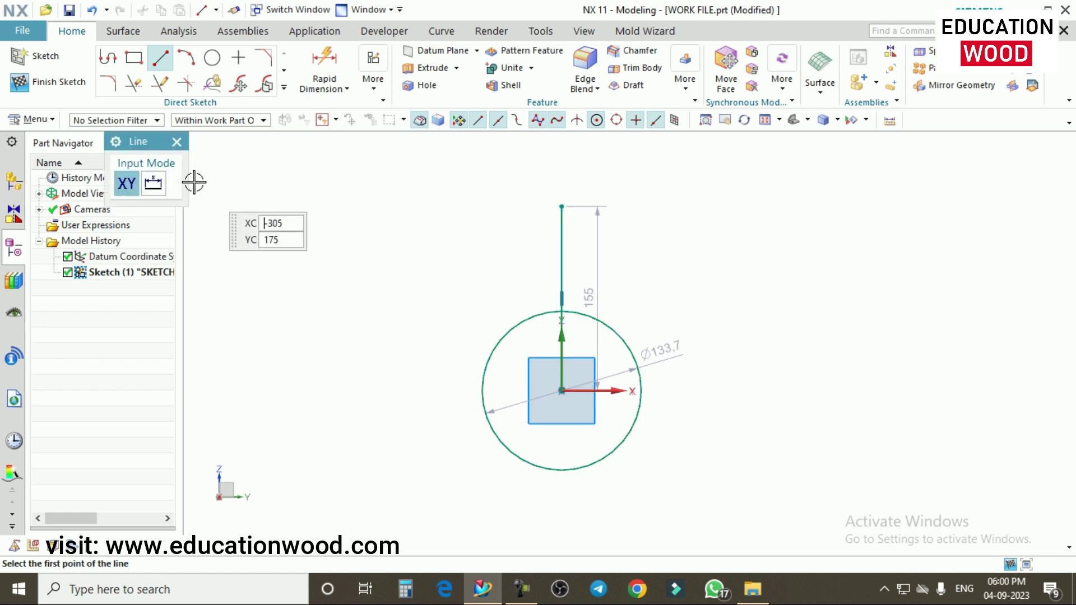
click(177, 141)
scroll(583, 297, up, 1)
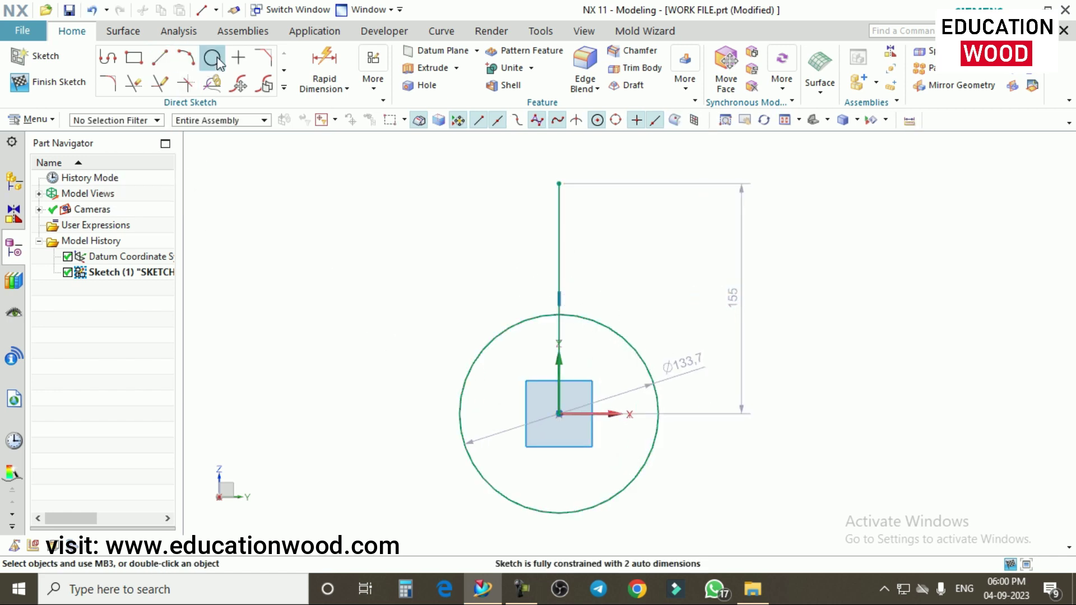
- Add a Ø63.5 circle centred on the line's top end, with its label moved left
click(164, 62)
click(213, 57)
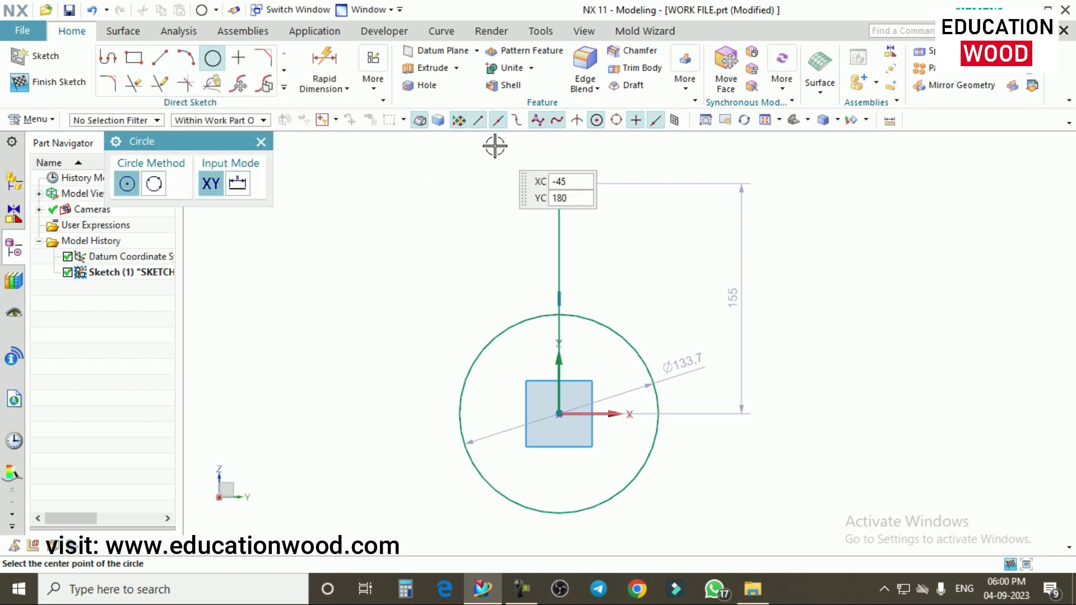
click(560, 185)
click(600, 161)
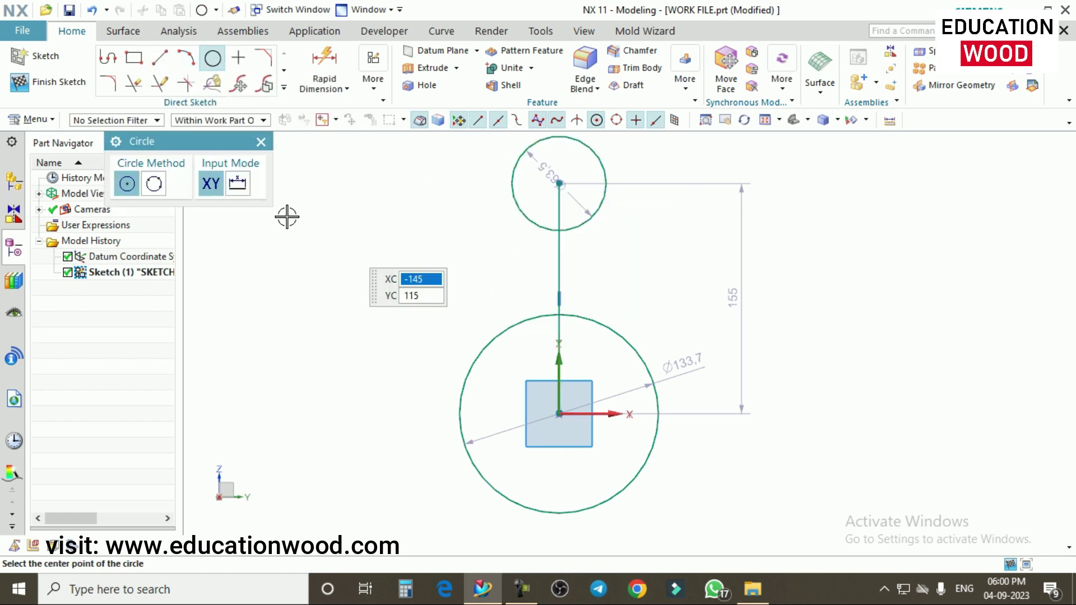
click(261, 142)
drag(555, 169, 452, 178)
scroll(452, 179, down, 2)
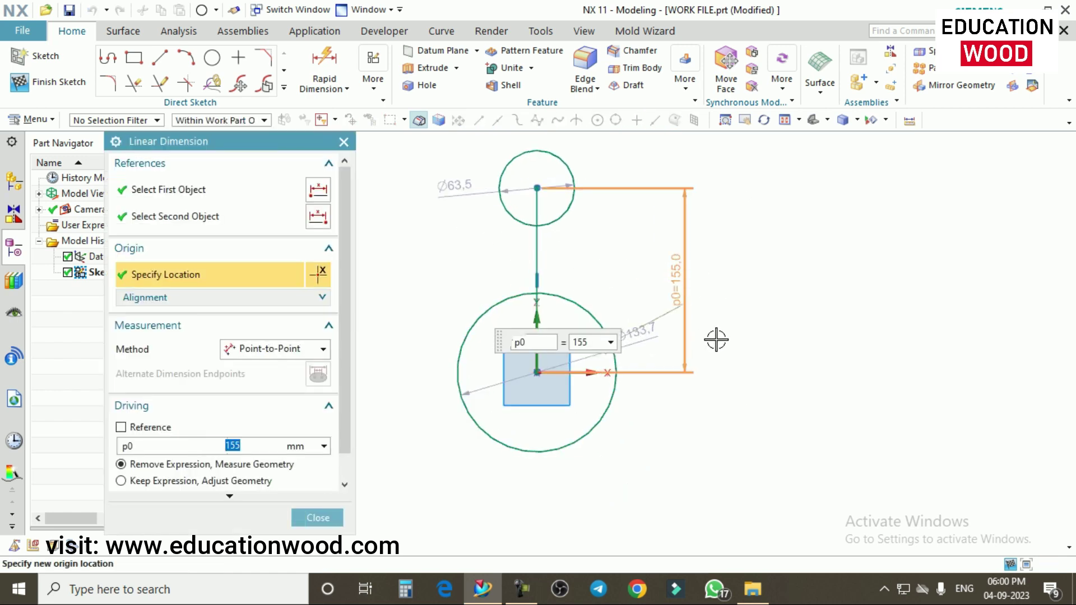
text(100)
- Apply 100 to the line's height dimension and close the dimension editor
key(Return)
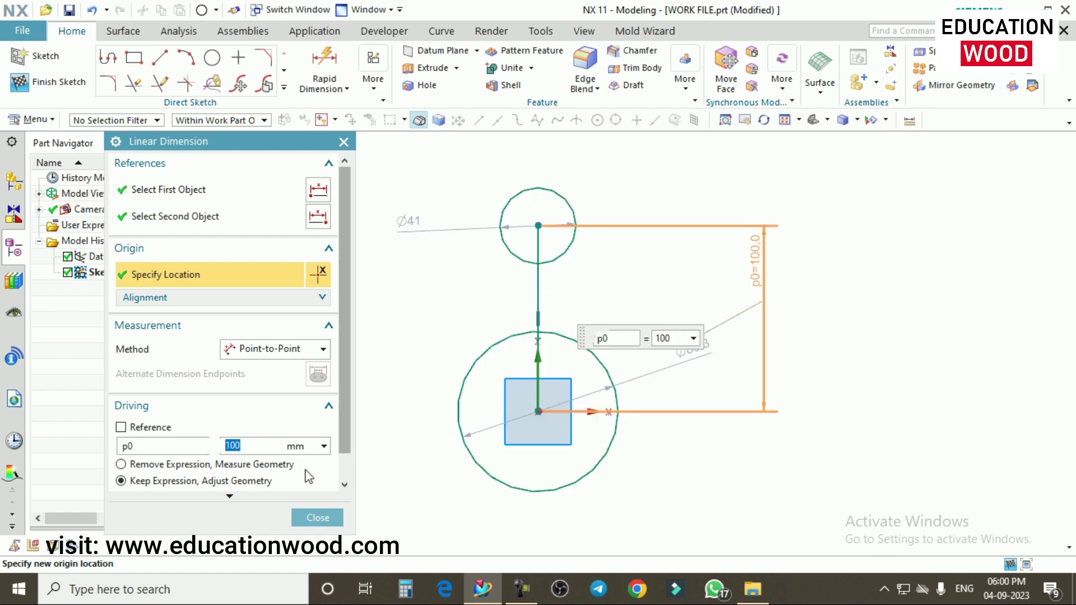
click(318, 518)
scroll(608, 384, down, 3)
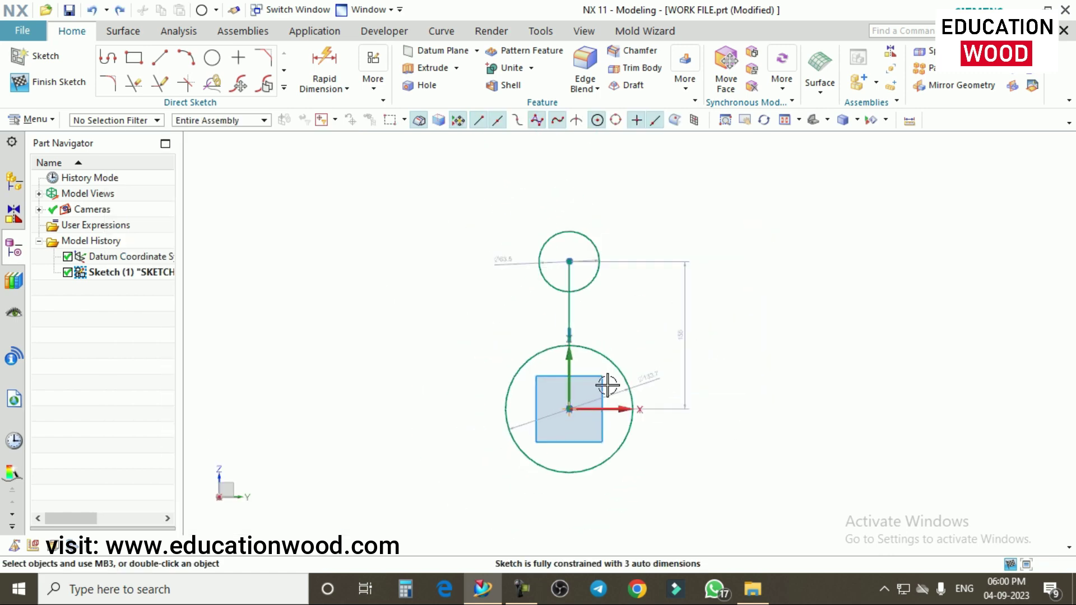
scroll(623, 317, up, 2)
scroll(735, 292, down, 1)
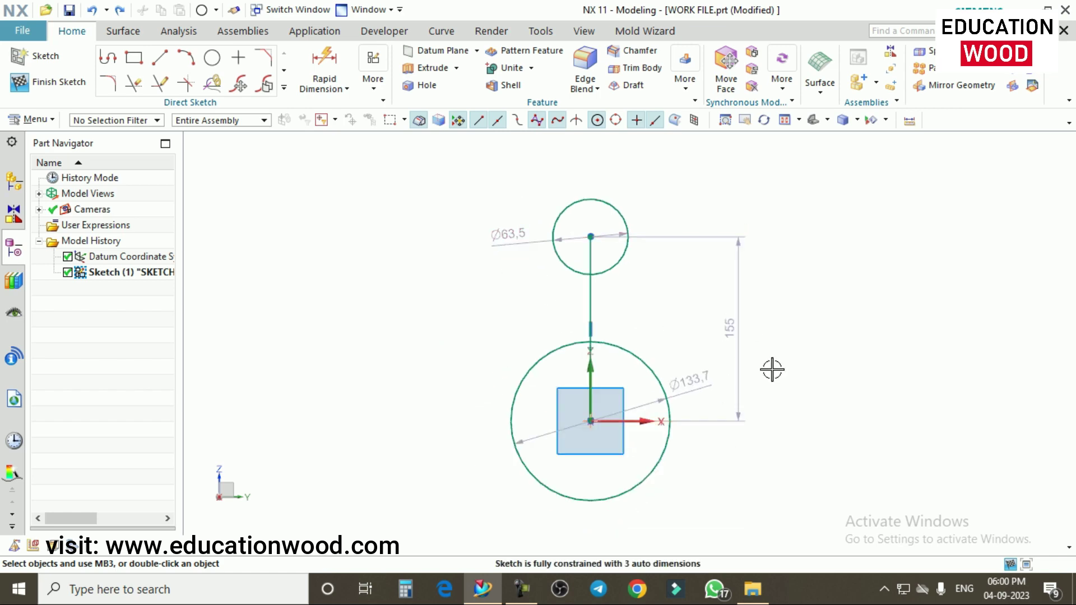
- Reopen the 155 height dimension and apply 100 mm as the centre distance
double_click(728, 325)
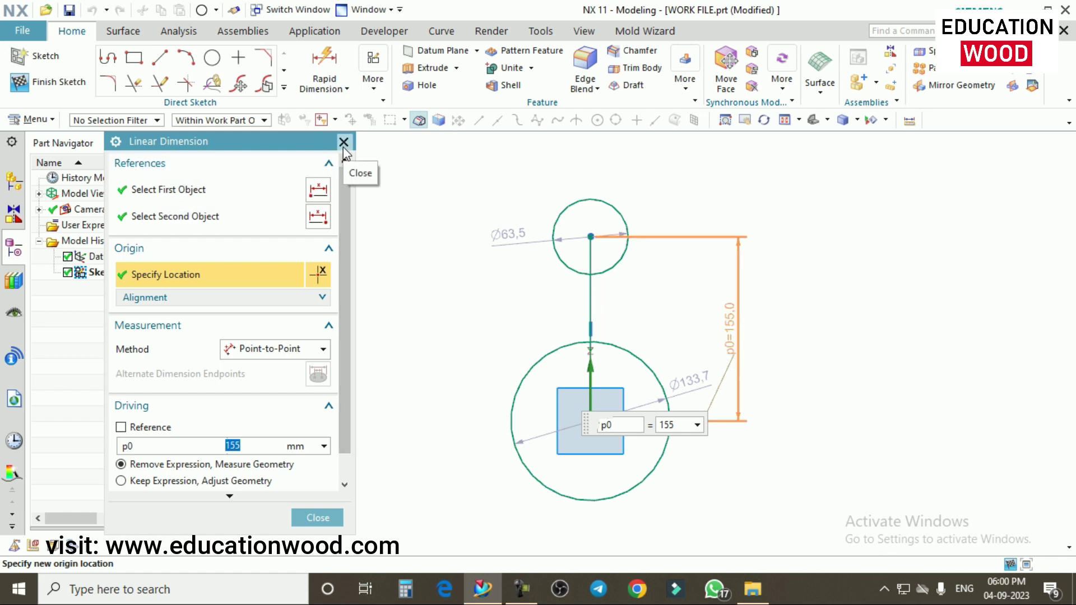
text(0)
key(Return)
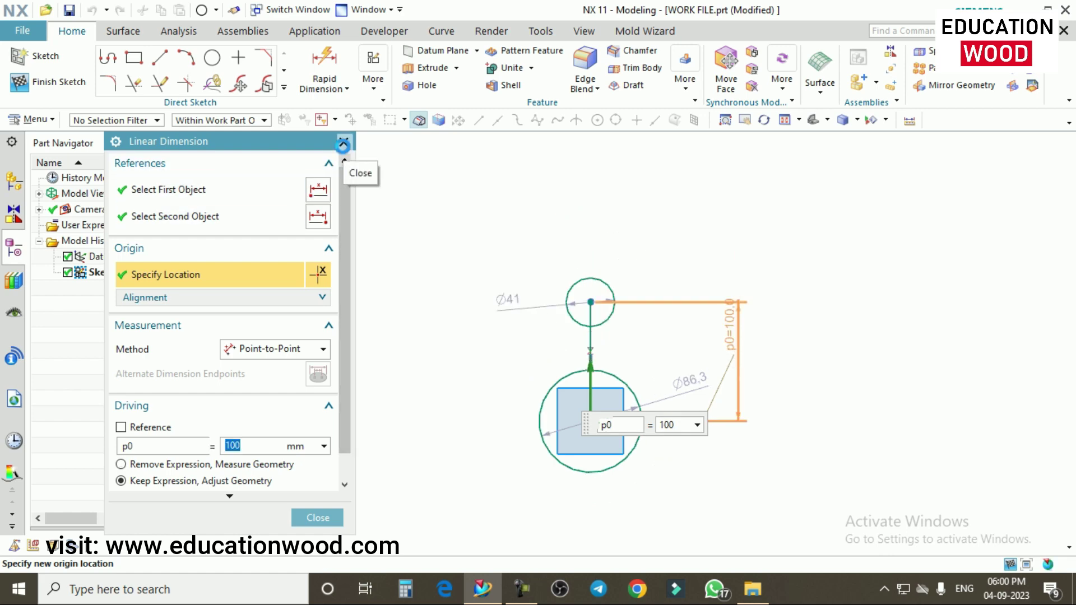
scroll(529, 323, up, 2)
scroll(457, 247, up, 2)
scroll(457, 247, down, 3)
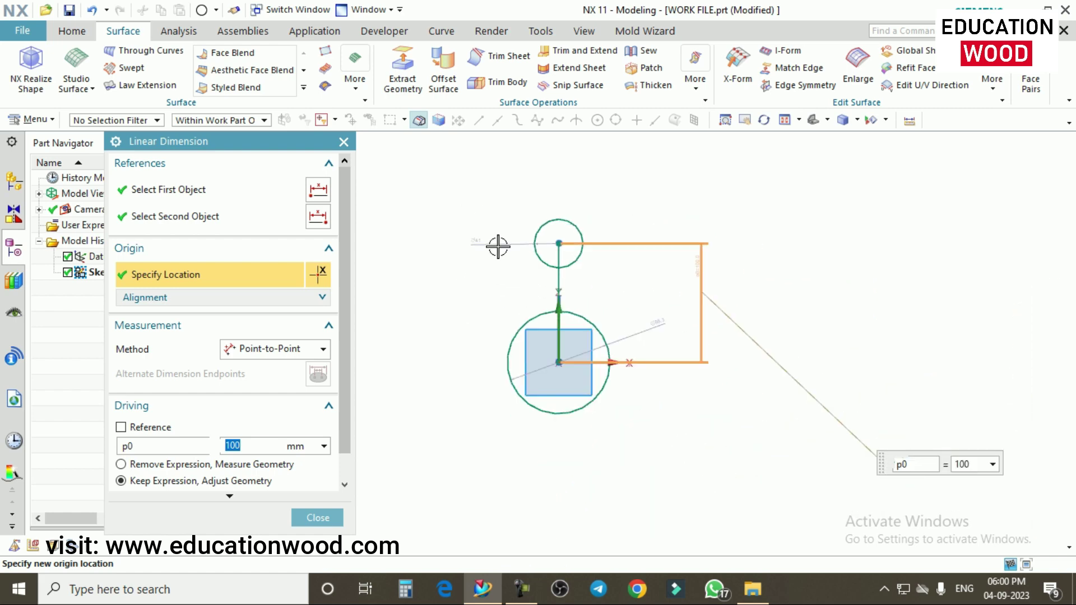
scroll(714, 413, up, 3)
scroll(716, 401, up, 1)
scroll(716, 400, down, 1)
scroll(716, 400, down, 2)
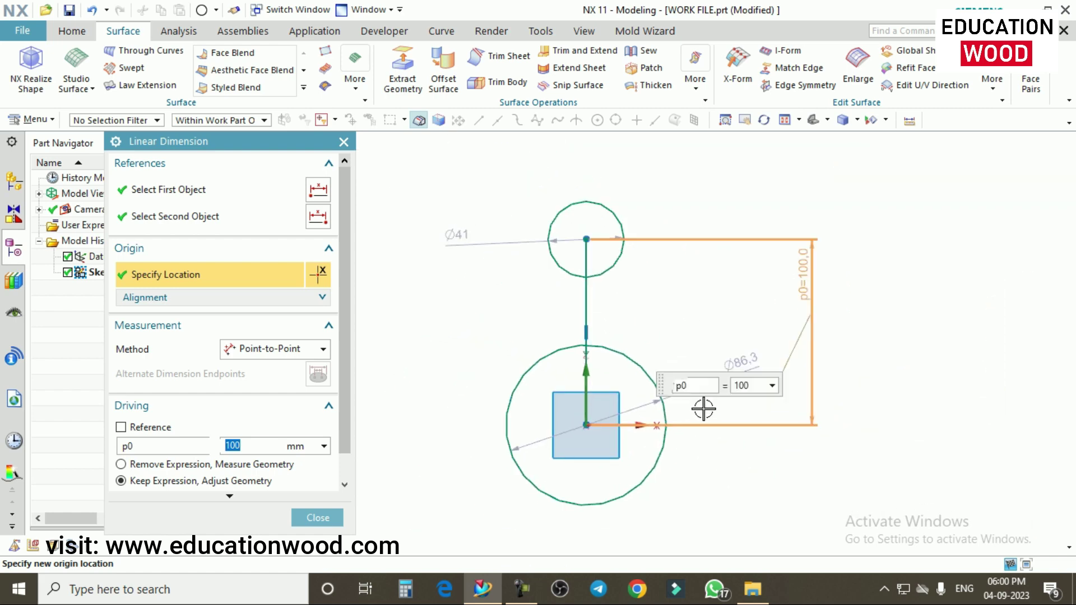
click(317, 518)
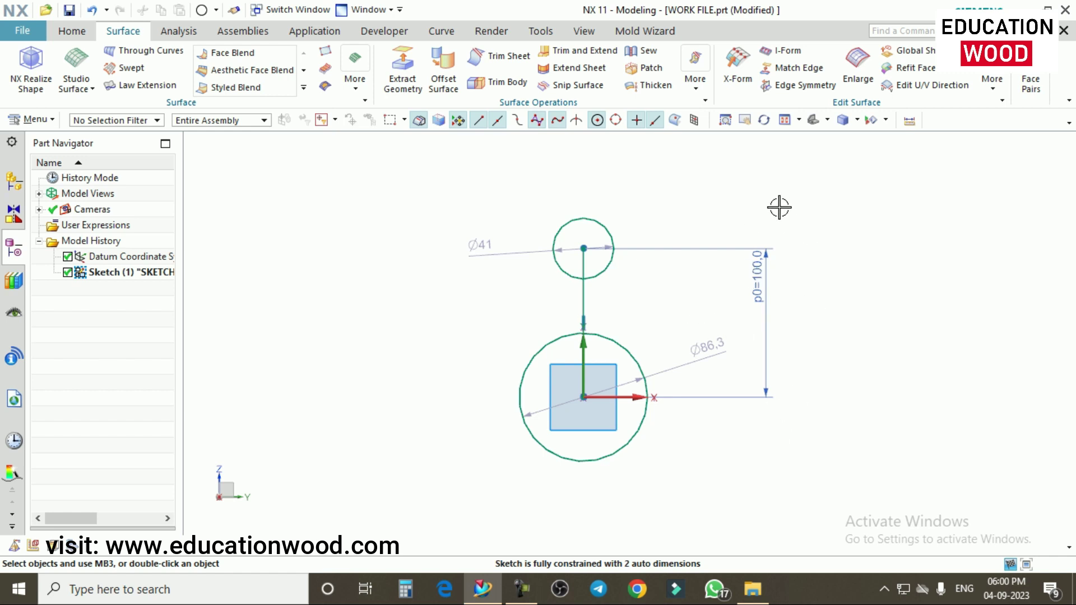
- Undo the 100 mm change so the circles return to 155 apart, then start Rapid Dimension
key(ctrl+z)
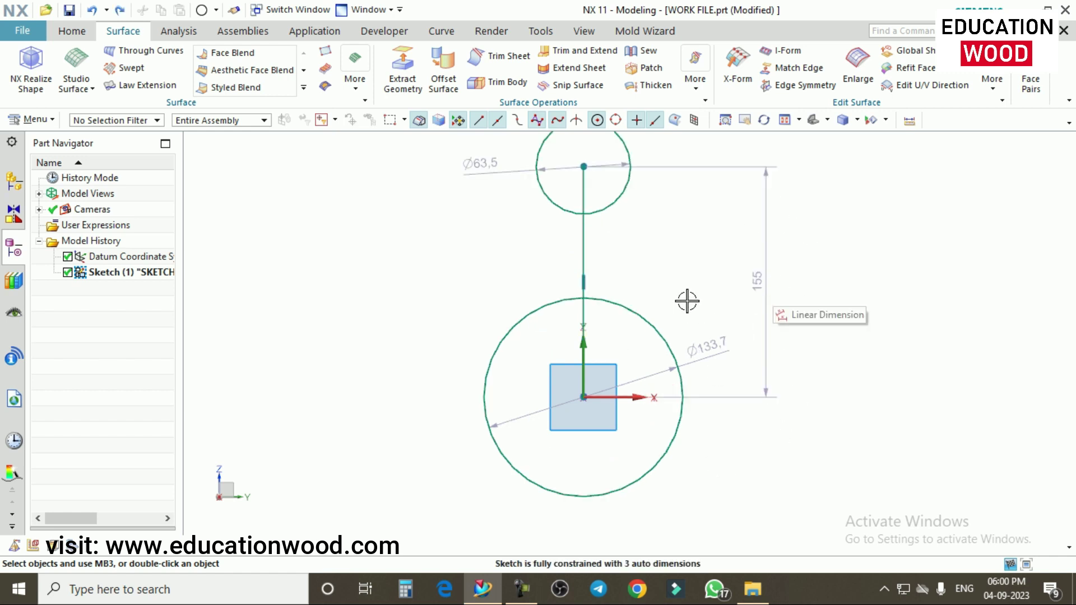
scroll(622, 283, down, 2)
scroll(603, 289, up, 1)
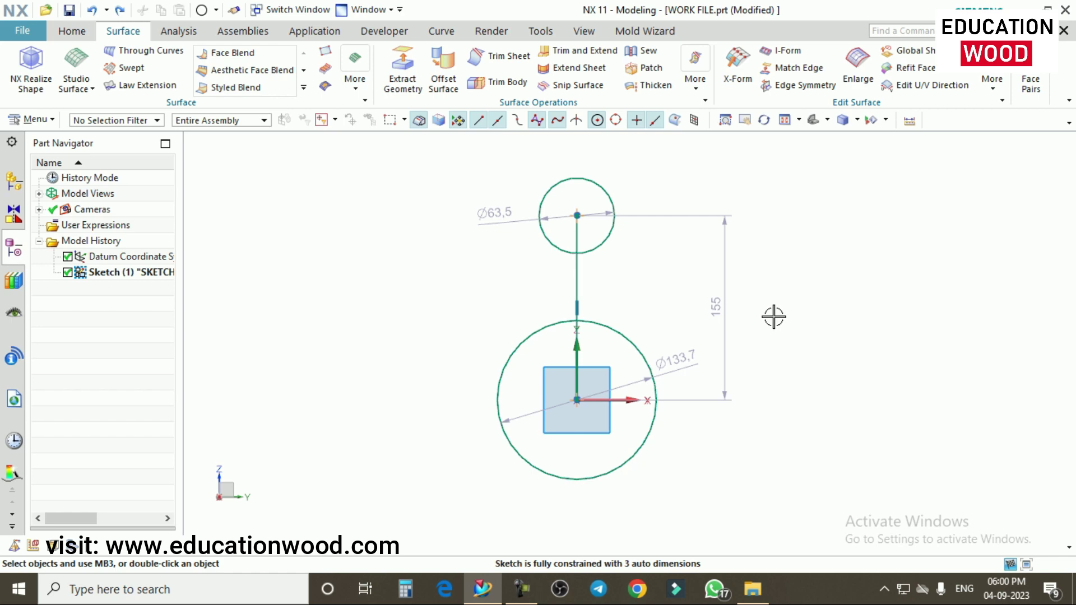
key(d)
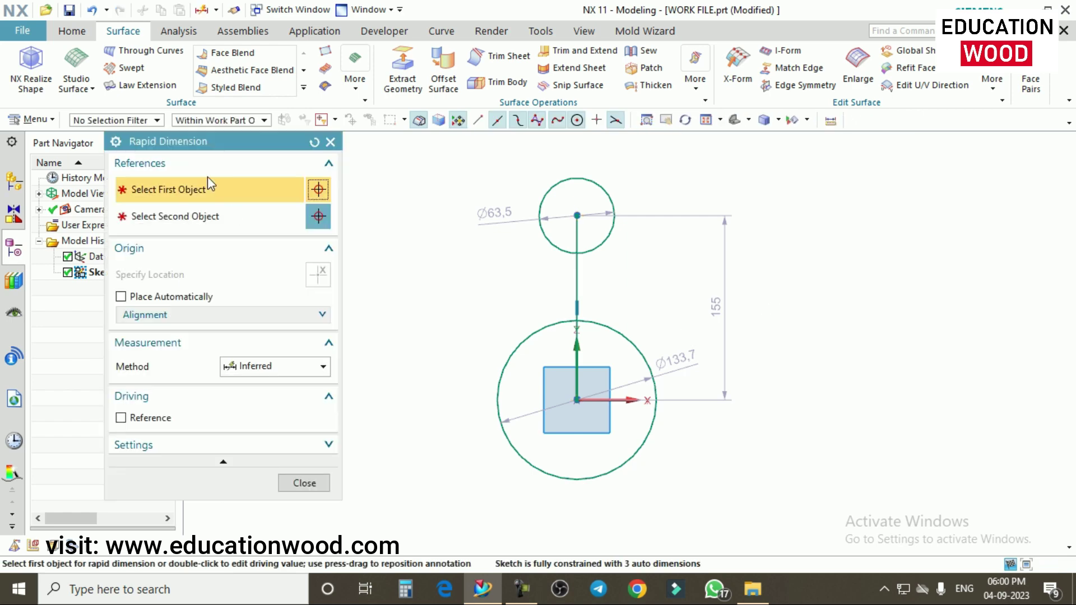
- Dimension the vertical distance between the two circle centres as a driving 100 mm
drag(184, 140, 263, 140)
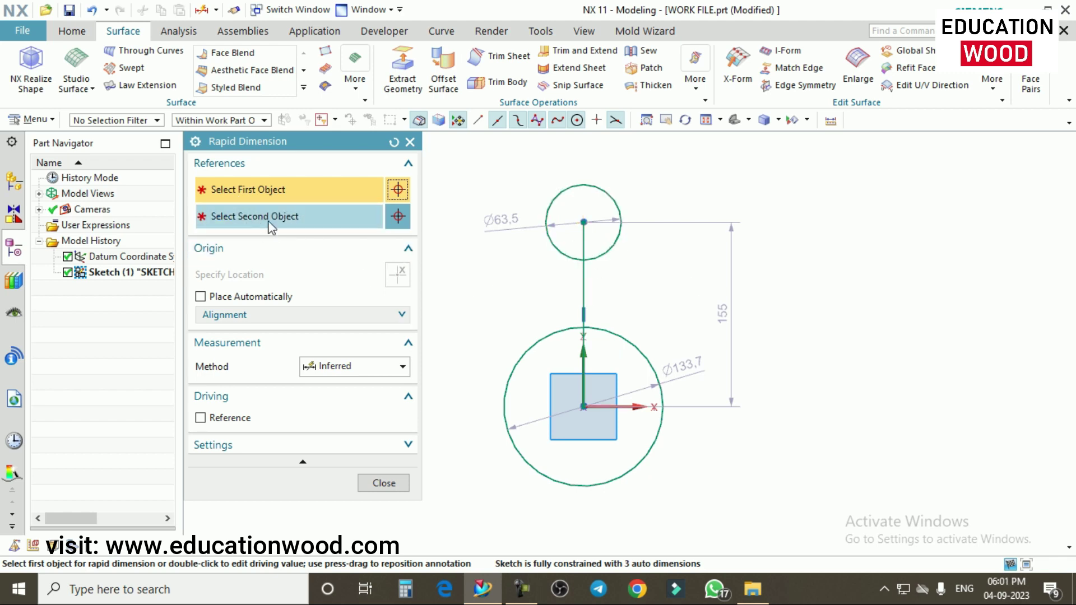
click(584, 223)
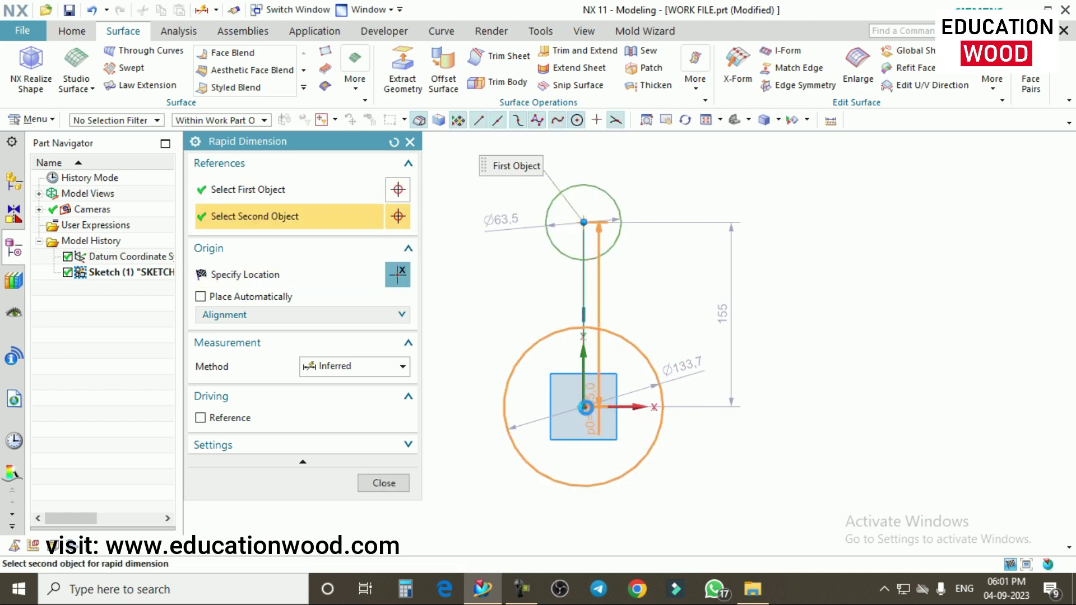
click(584, 407)
click(751, 317)
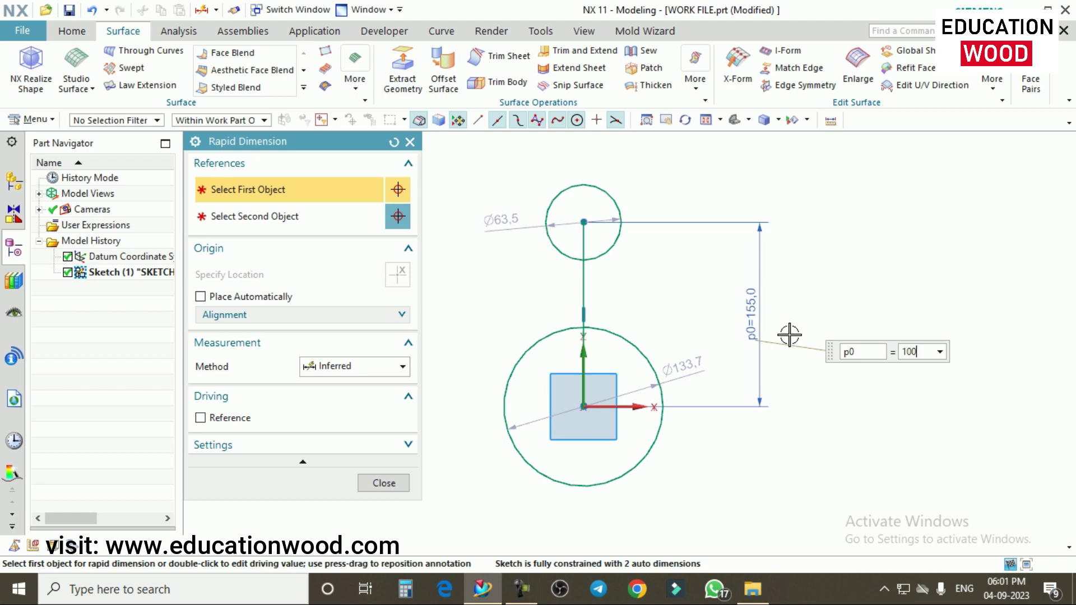
key(Return)
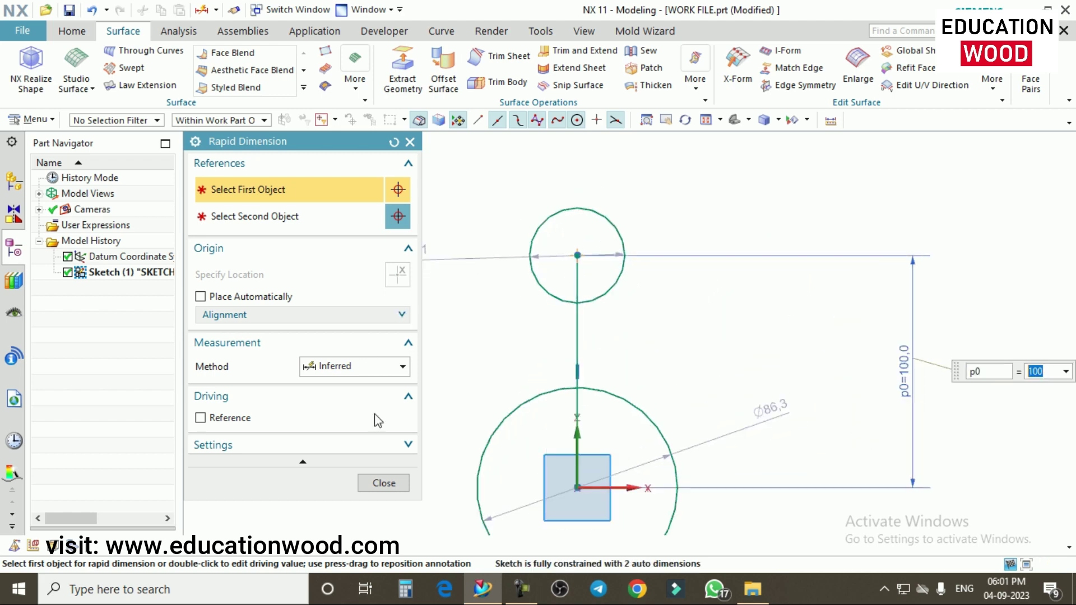
click(381, 485)
scroll(505, 288, down, 2)
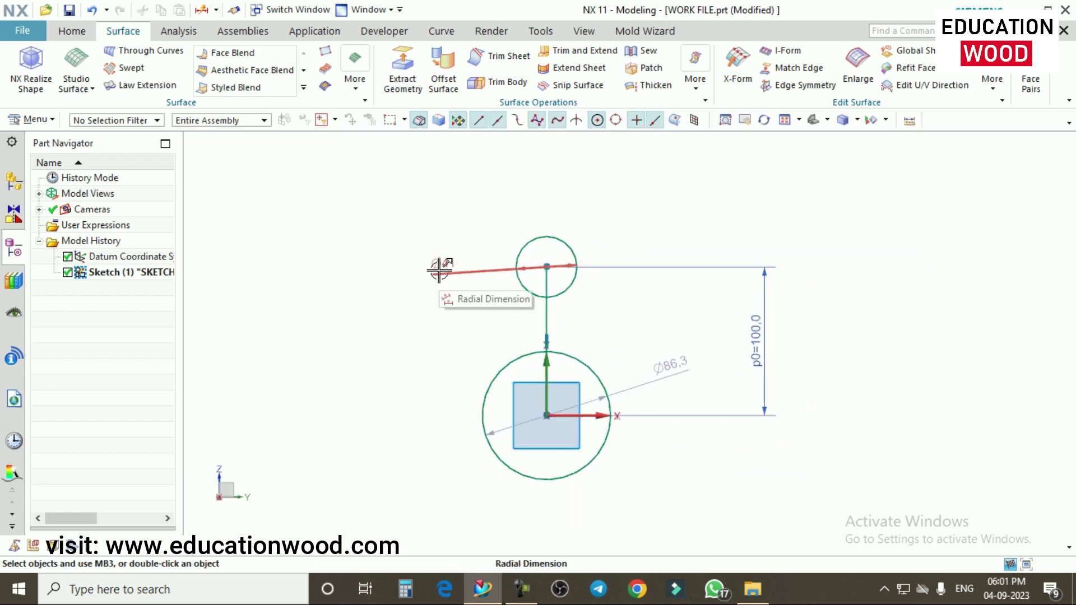
- Set the top circle's diameter to 50 mm
click(440, 271)
click(435, 246)
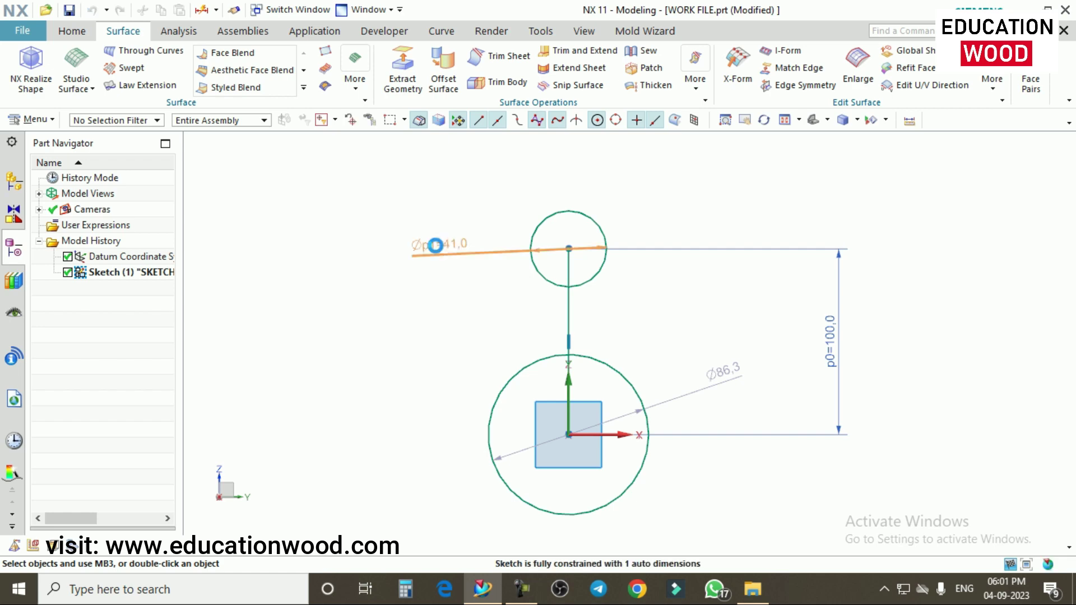
double_click(435, 245)
text(50)
key(Return)
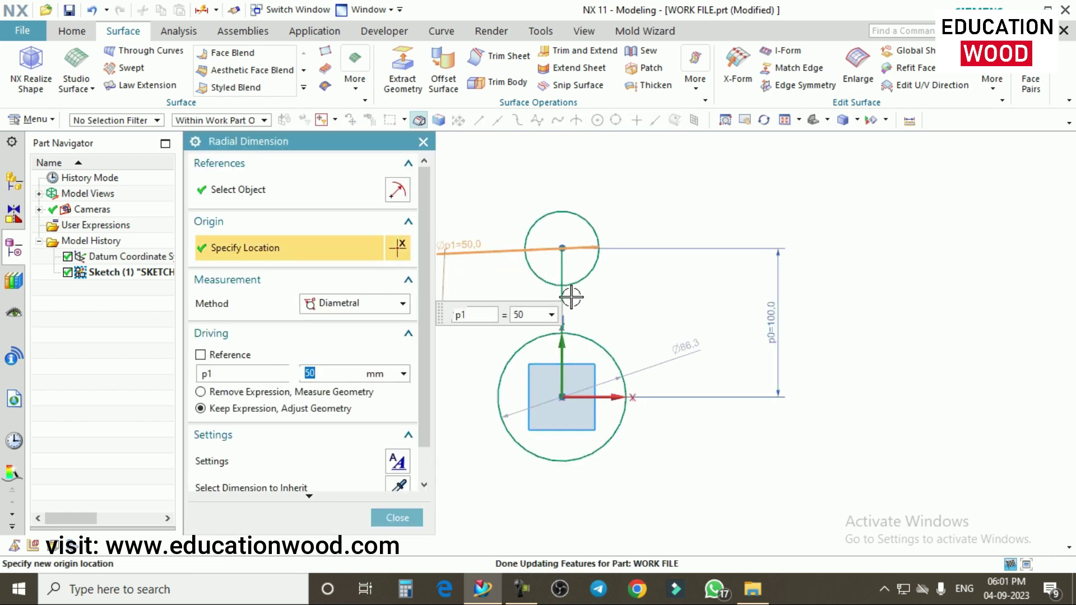
- Set the lower circle's diameter to 80 mm
double_click(686, 354)
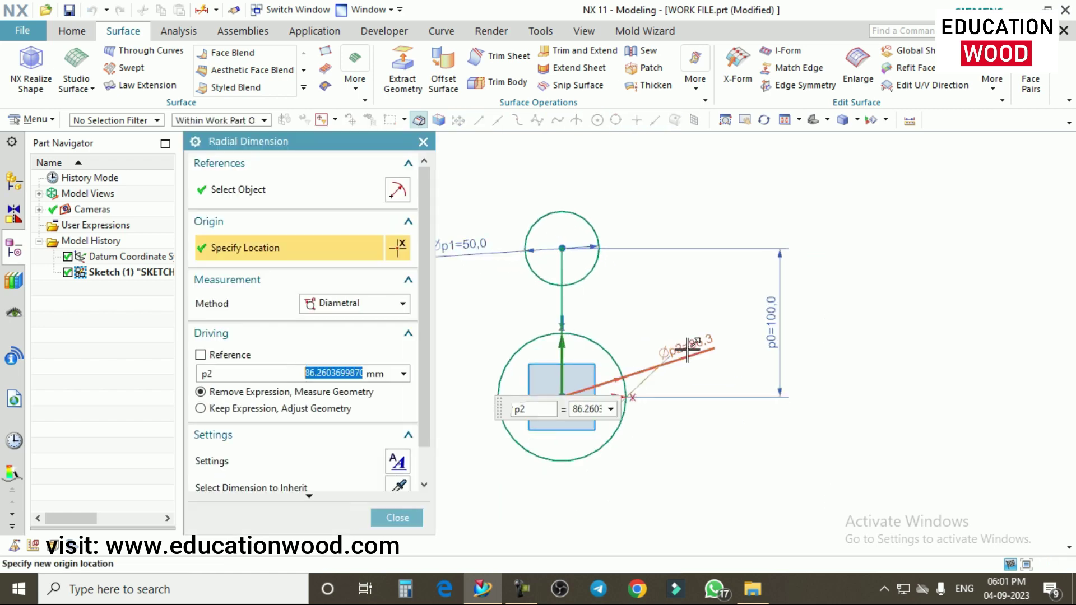
text(0)
key(Return)
click(386, 523)
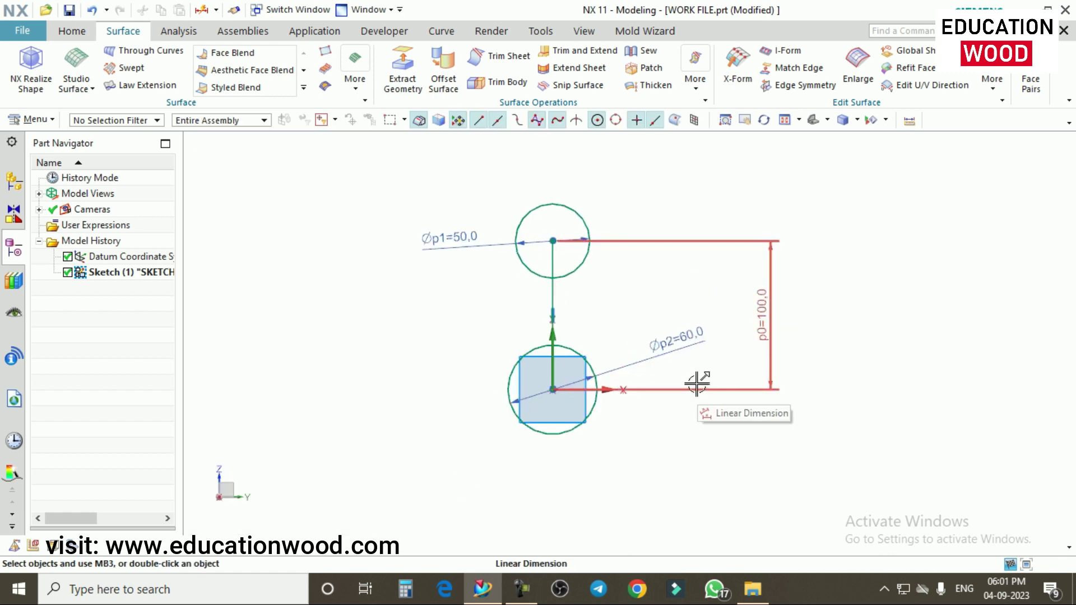
double_click(682, 335)
text(80)
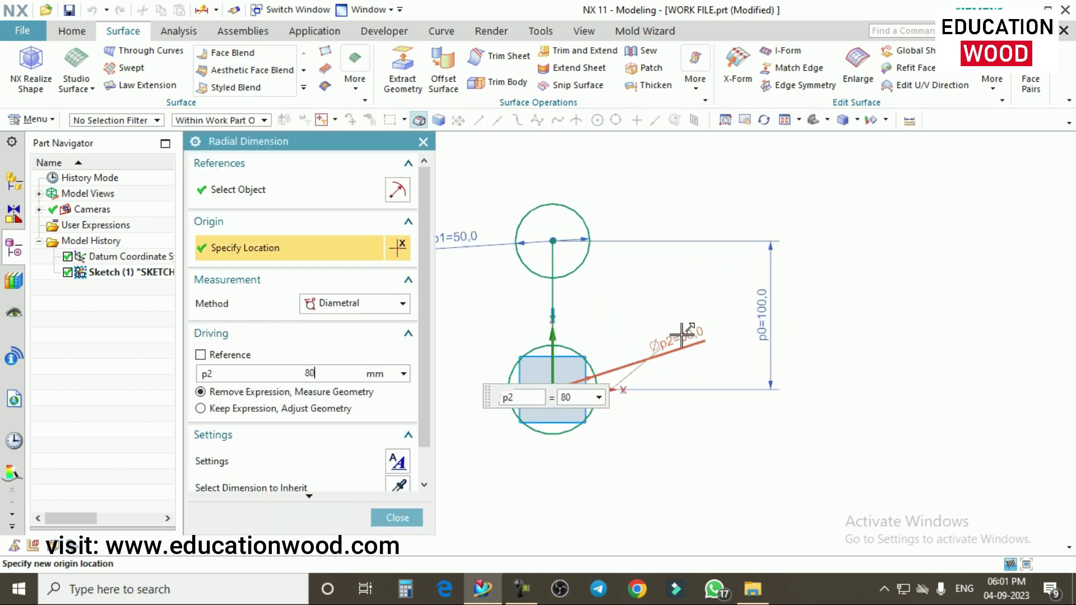
key(Return)
click(398, 518)
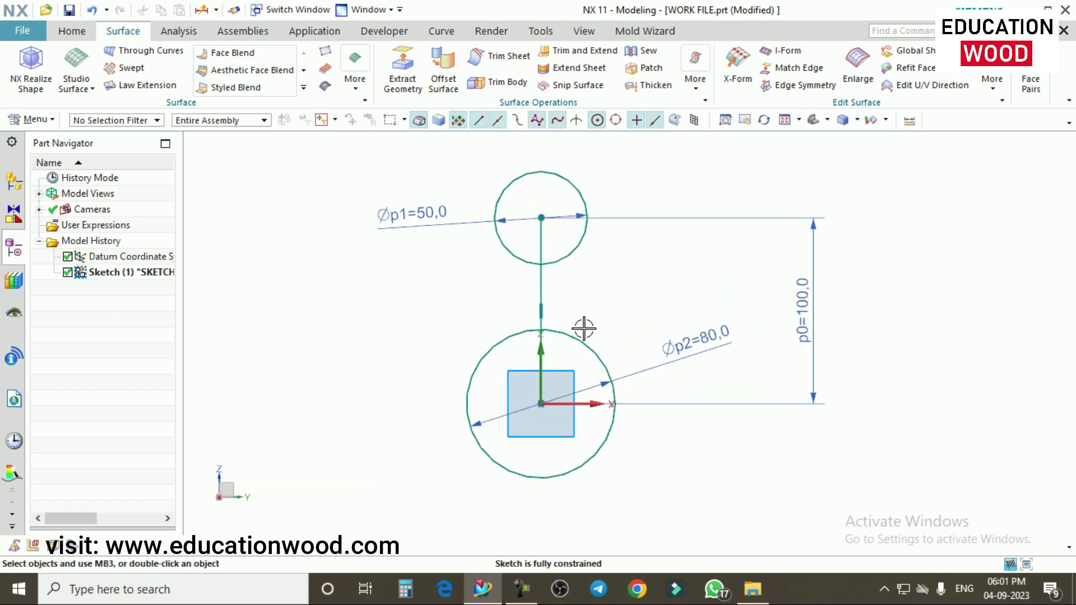
- Move both diameter labels to the left of the circles
scroll(584, 330, down, 1)
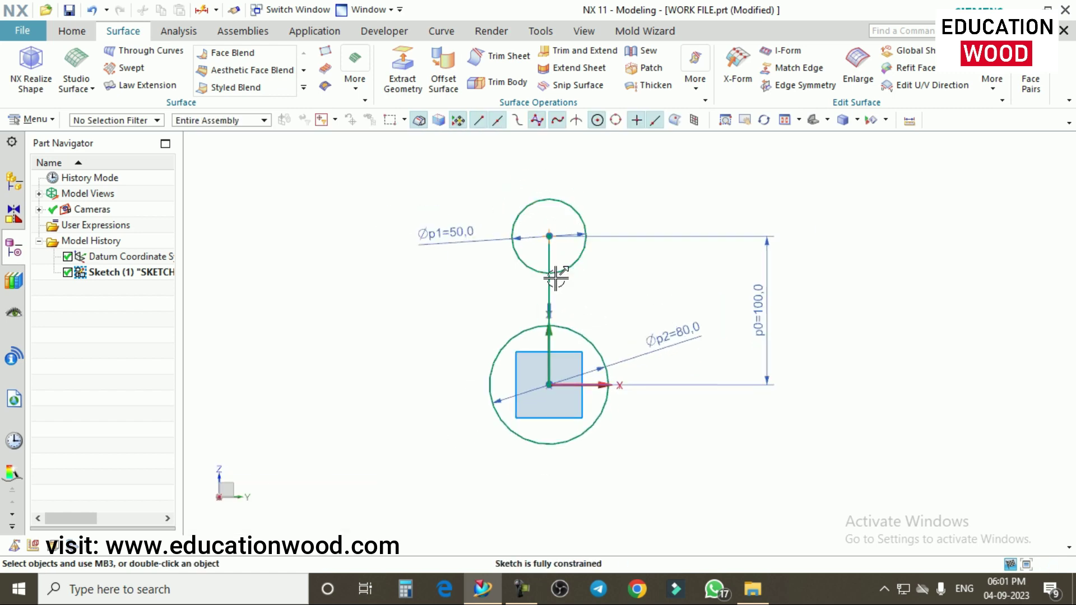
scroll(556, 277, up, 1)
drag(704, 351, 381, 397)
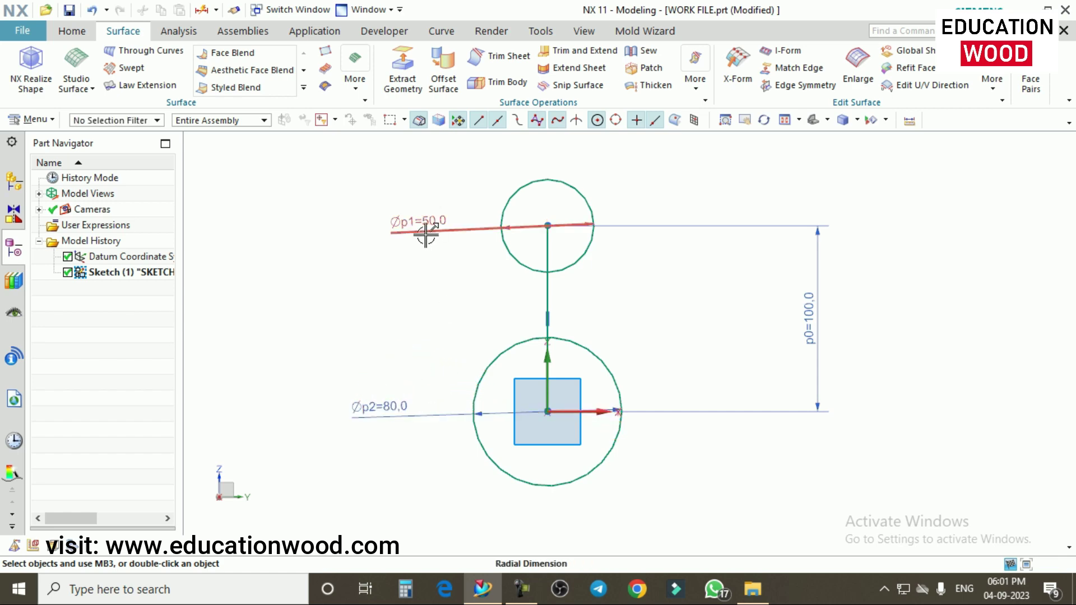
drag(427, 228, 403, 219)
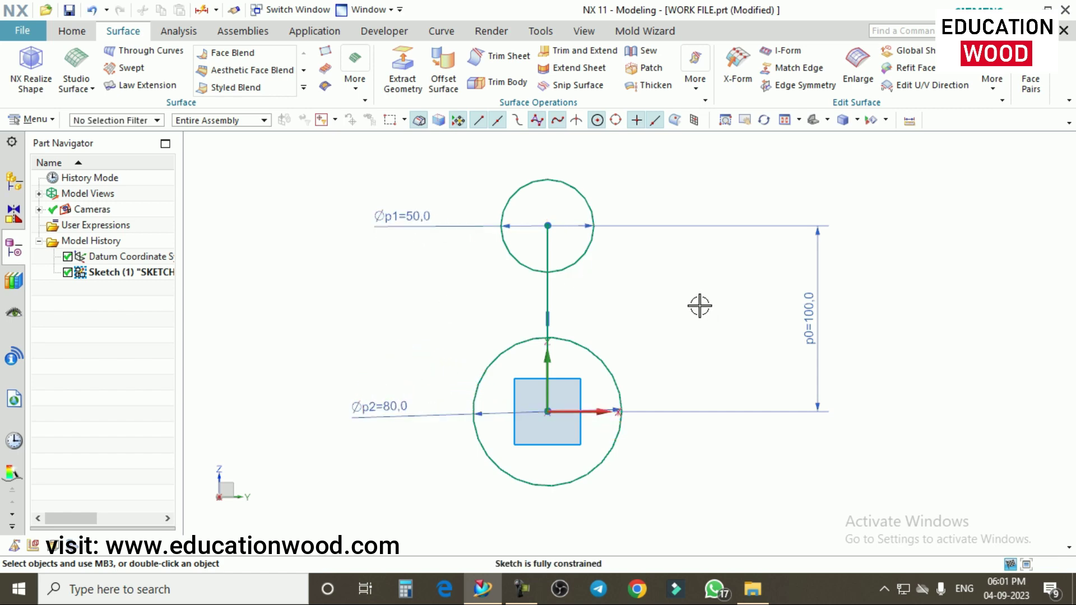
scroll(664, 329, down, 1)
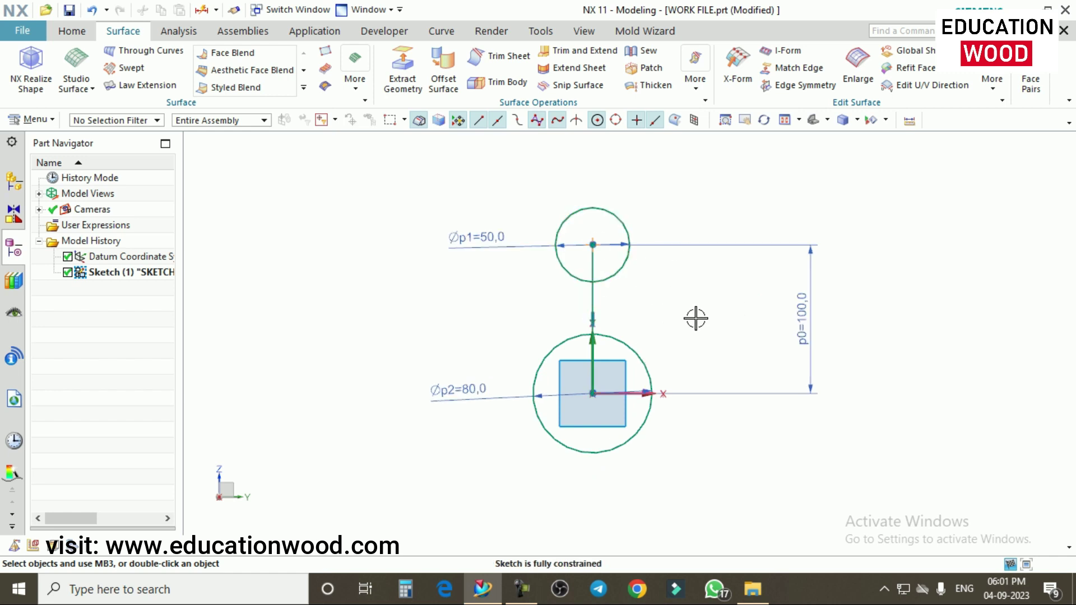
- Draw a line from the origin up and to the right
click(73, 32)
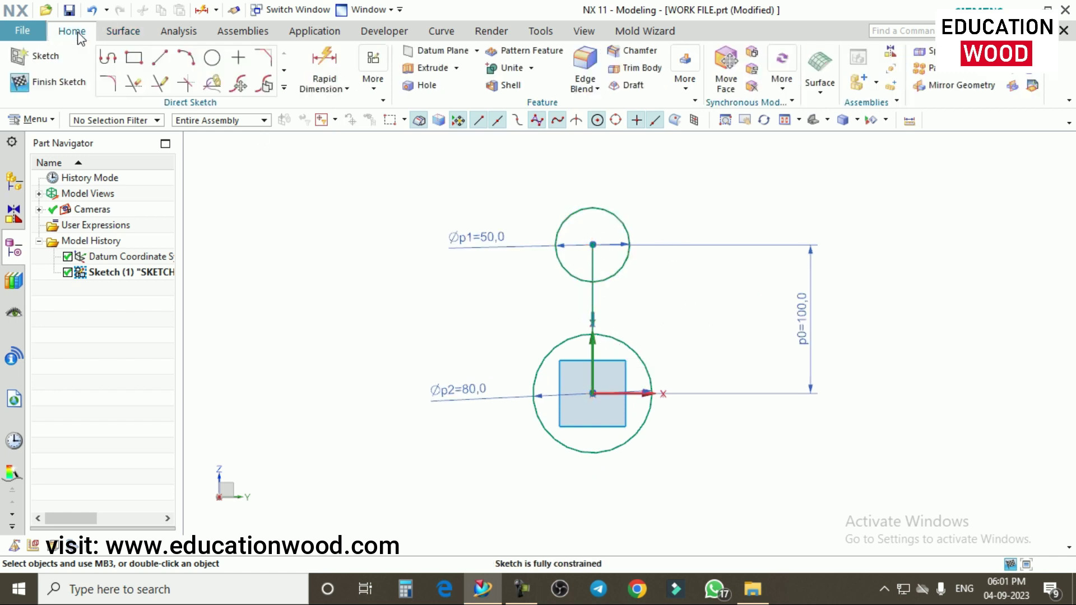
click(168, 61)
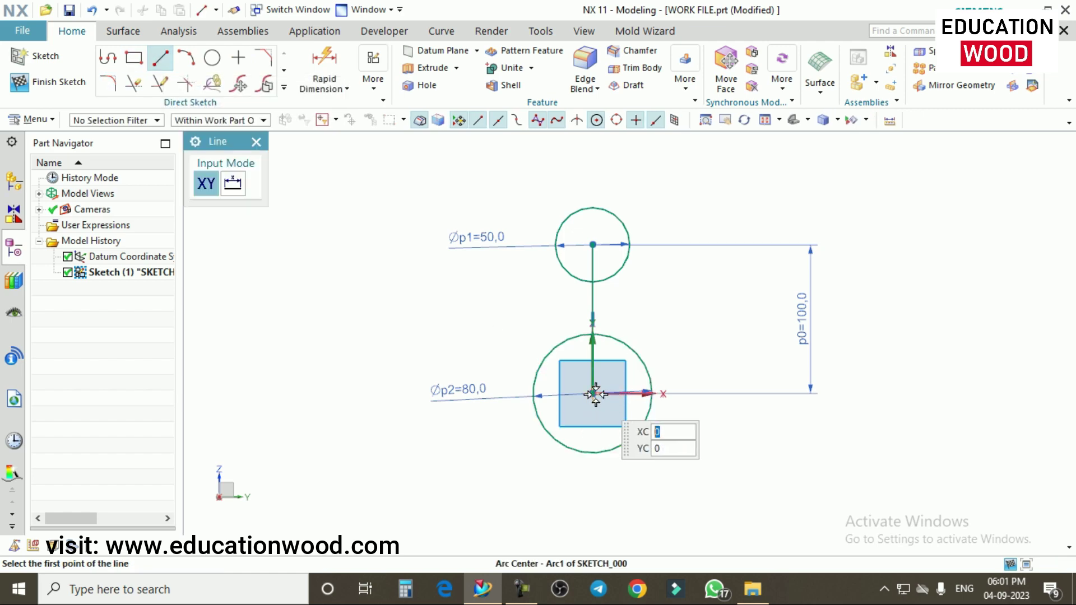
click(593, 393)
click(694, 309)
click(256, 141)
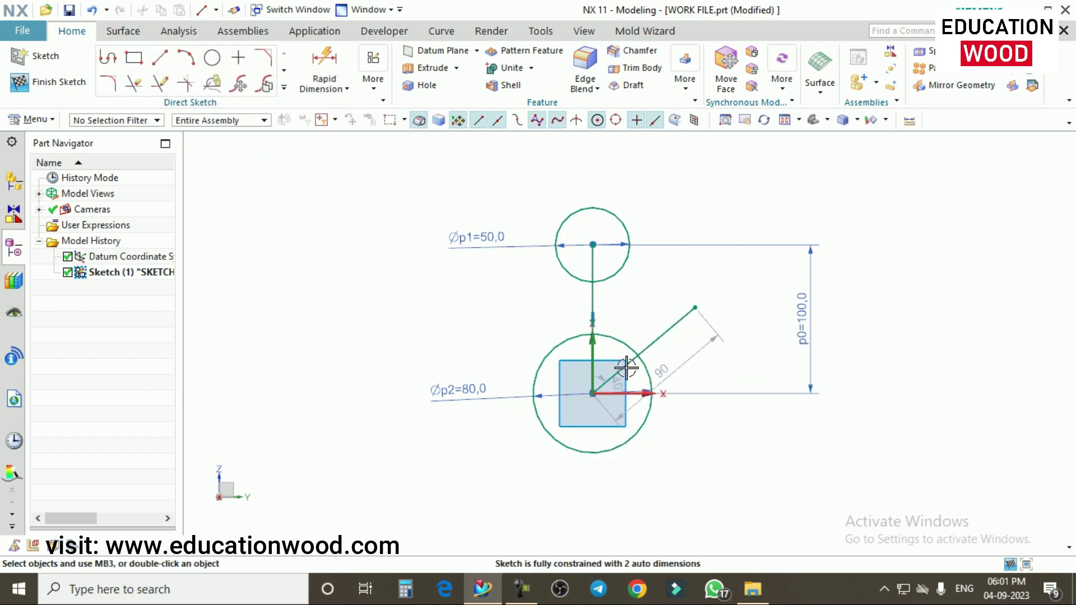
scroll(625, 391, up, 2)
scroll(625, 390, up, 1)
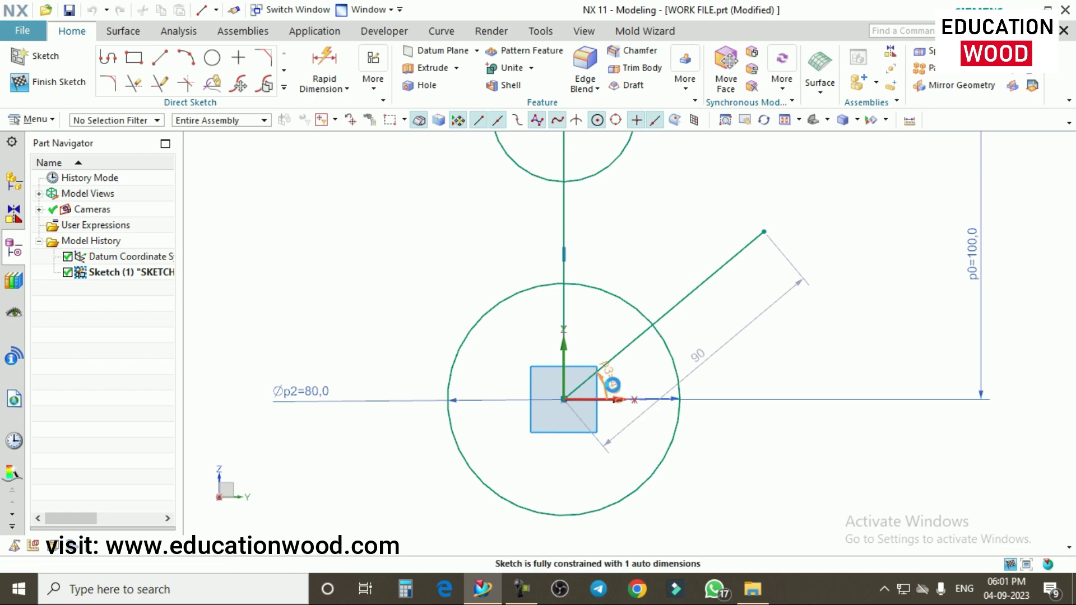
- Fix the slanted line at a 45° angle and a 90 mm length
double_click(615, 383)
text(45)
key(Return)
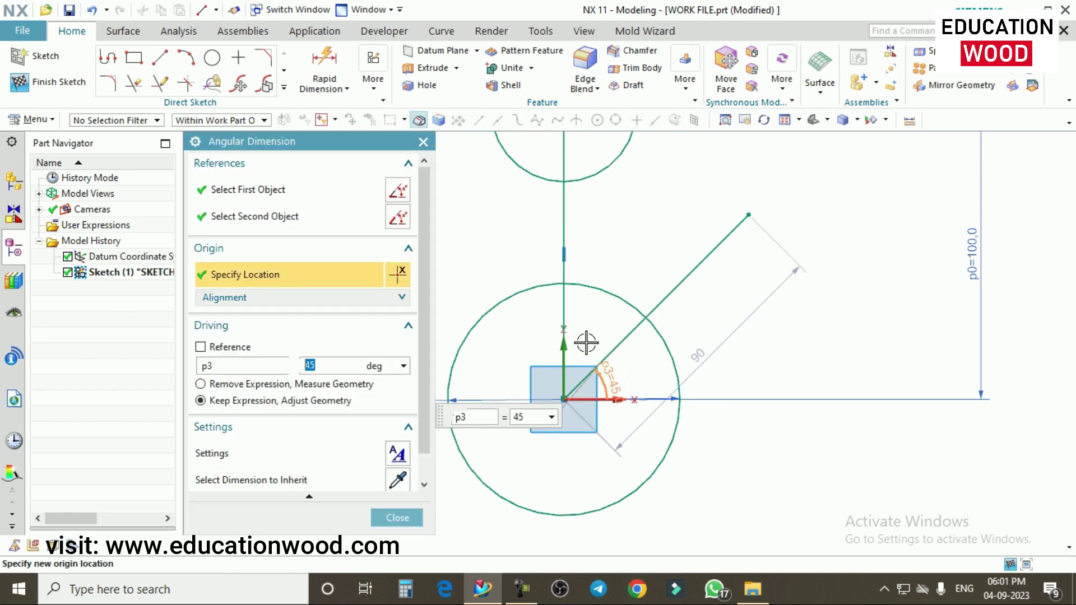
click(403, 519)
scroll(688, 364, down, 2)
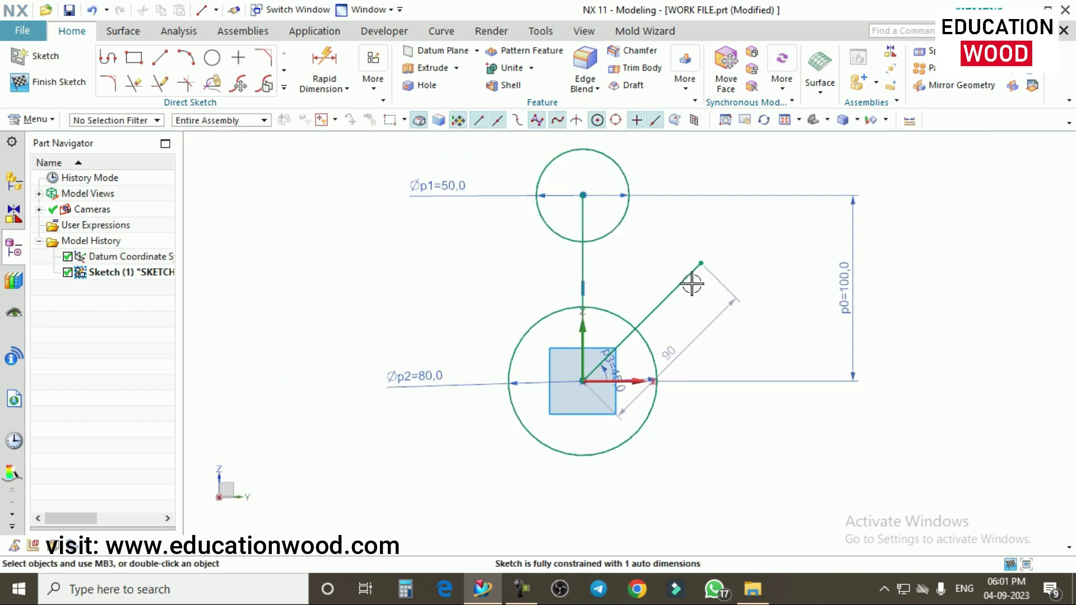
double_click(675, 355)
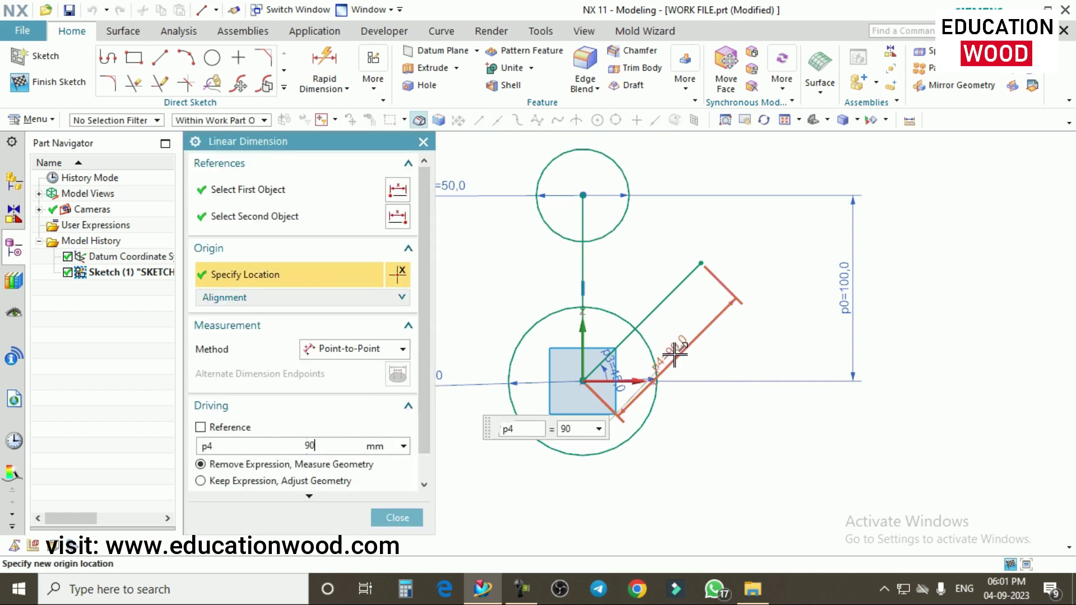
click(398, 517)
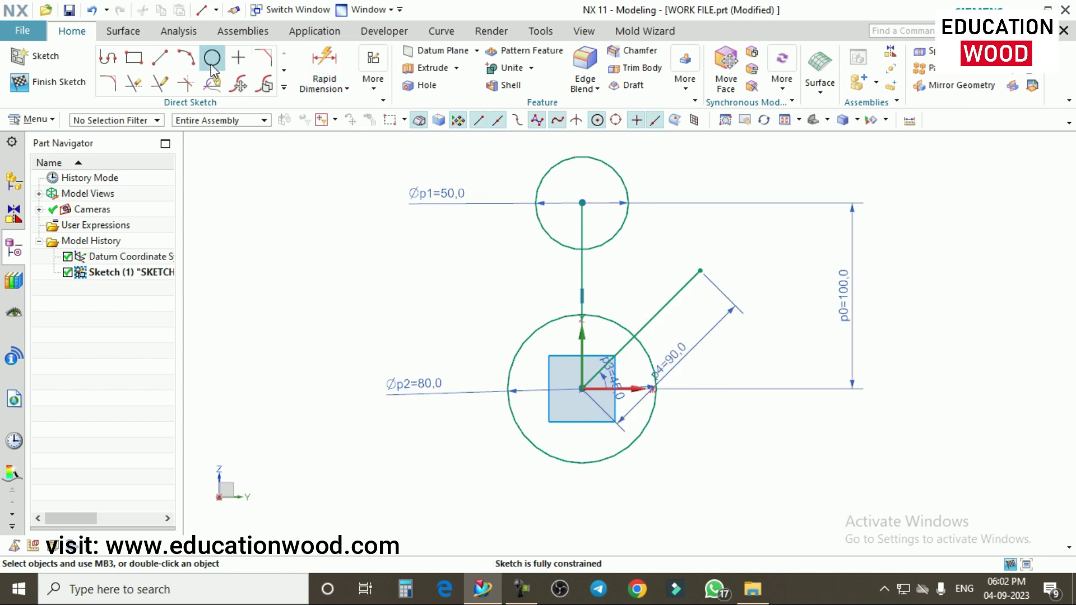
- Draw a centre-point rectangle on the end of the 45° diagonal
click(134, 58)
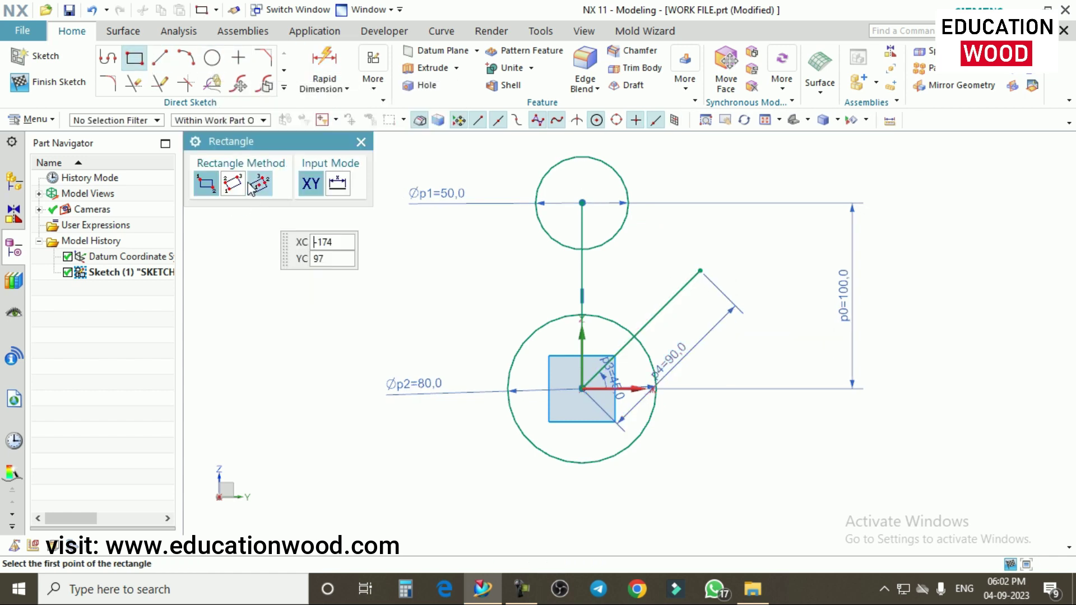
click(700, 271)
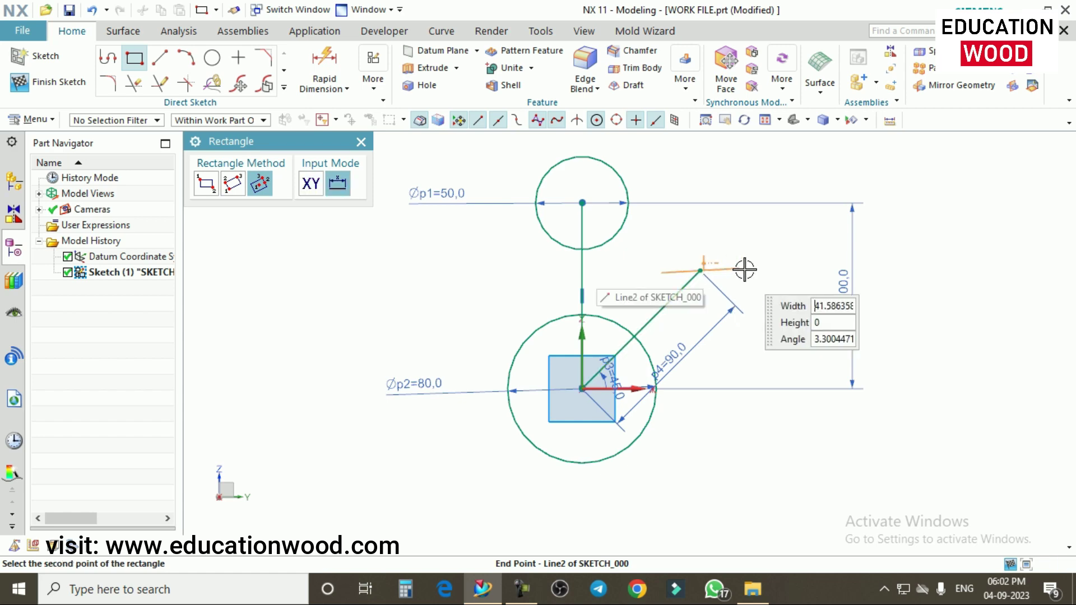
click(762, 309)
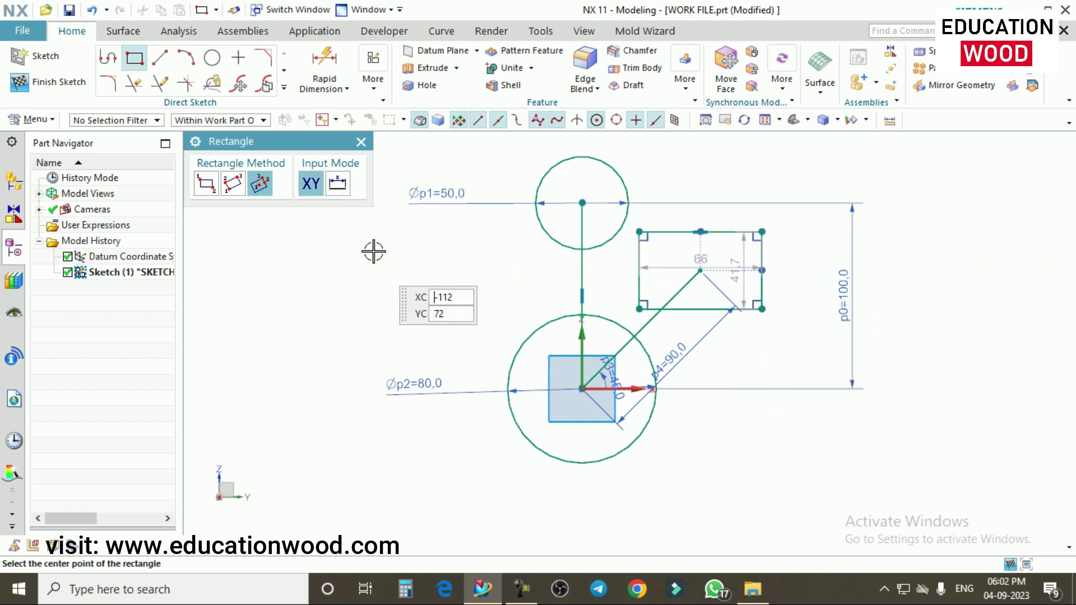
click(361, 143)
scroll(749, 269, up, 2)
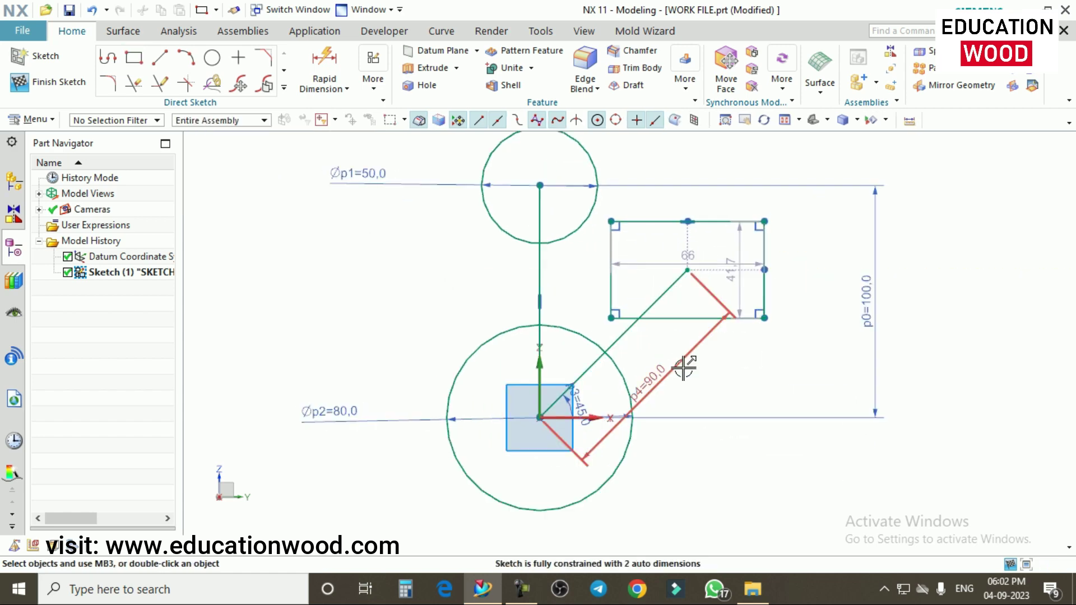
- Edit the diagonal's length dimension, then dimension the rectangle 50 wide and 30 high
double_click(662, 374)
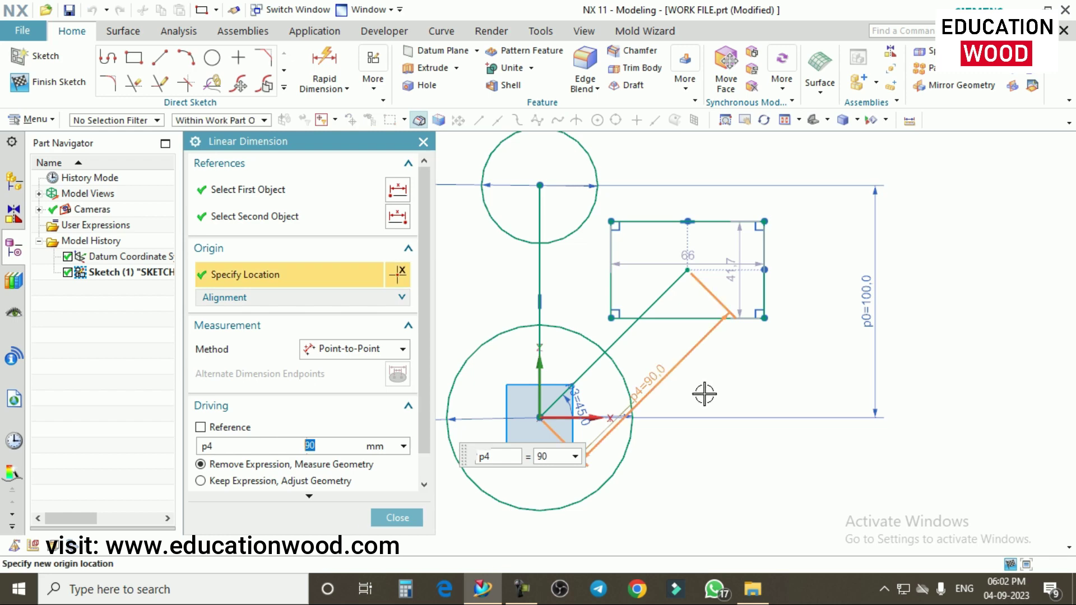
text(0)
key(Return)
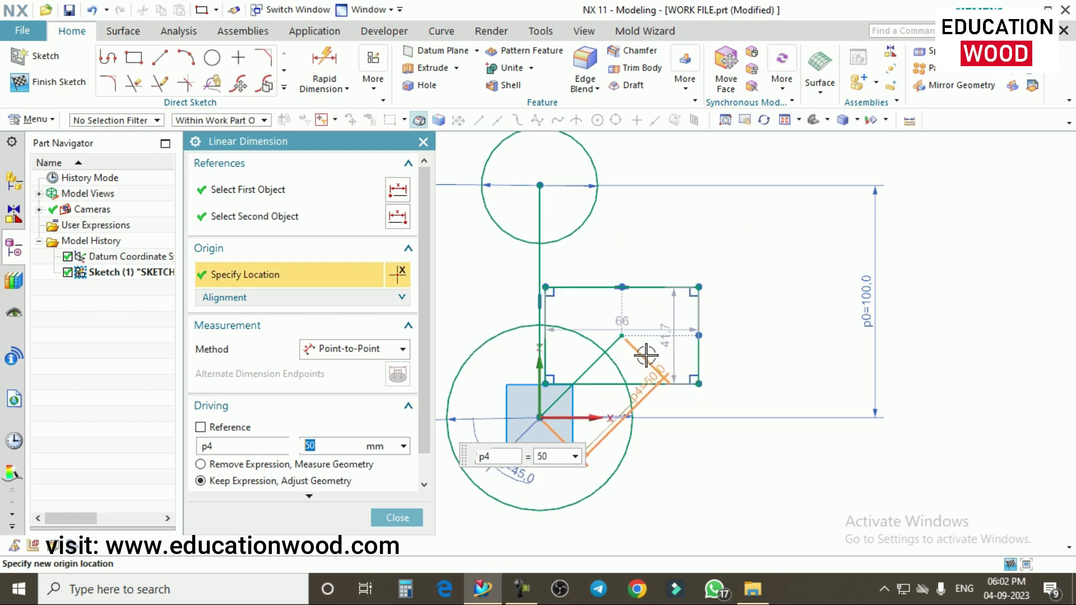
click(393, 518)
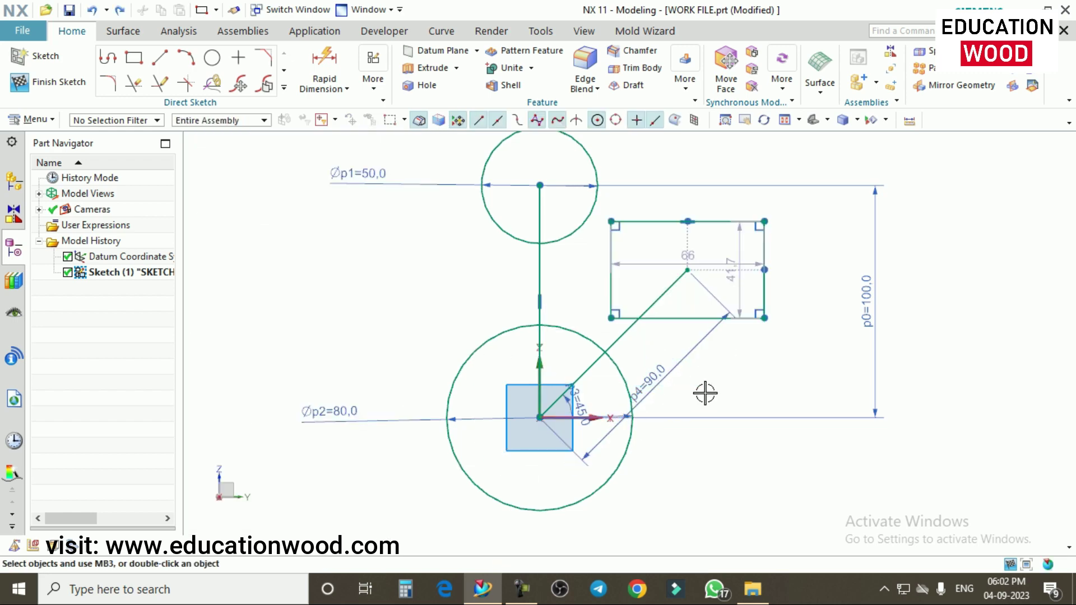
click(707, 261)
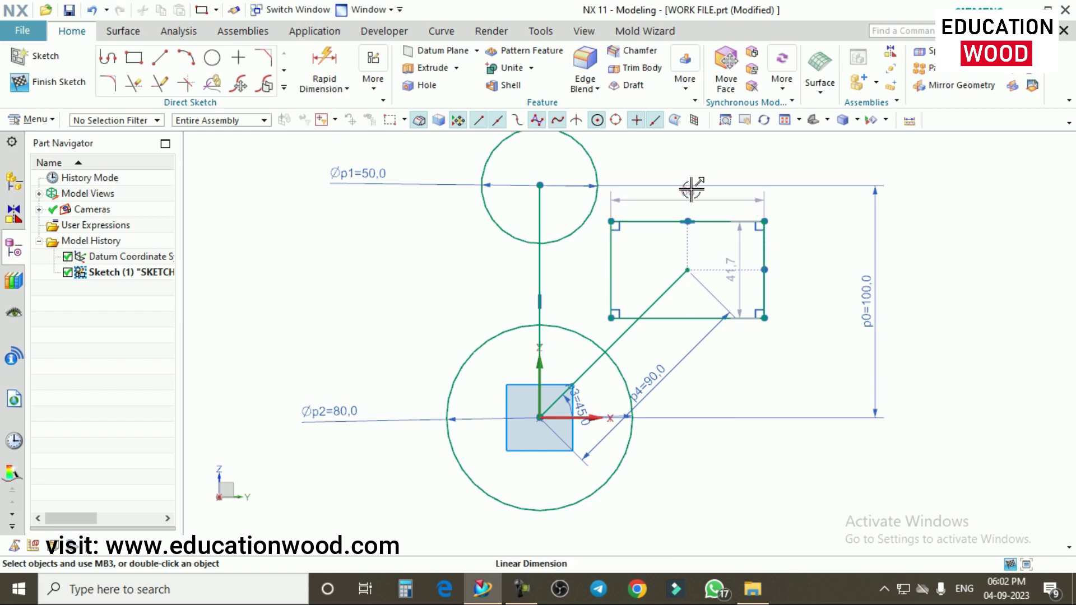
click(692, 190)
text(50)
key(Return)
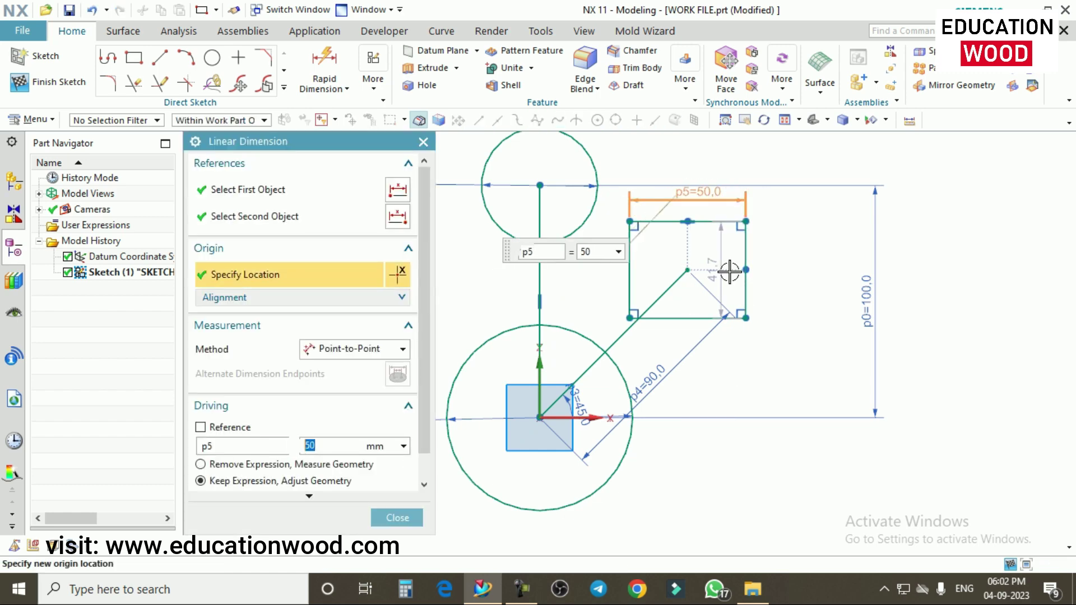
click(717, 252)
text(30)
key(Return)
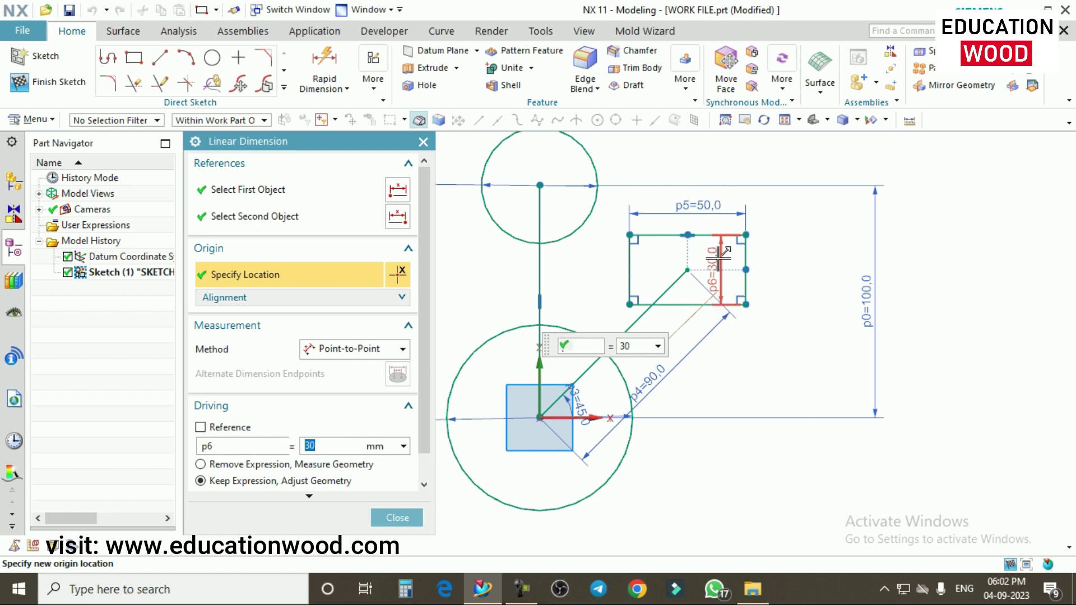
click(397, 518)
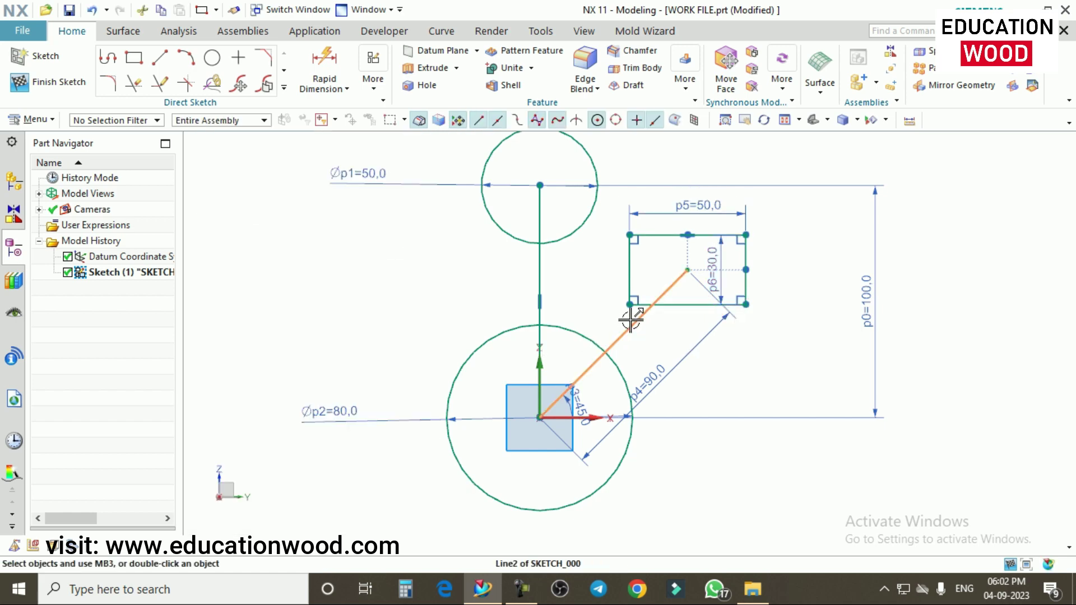
- Convert the 45° diagonal into a dashed reference line
right_click(630, 324)
click(676, 241)
scroll(667, 371, down, 2)
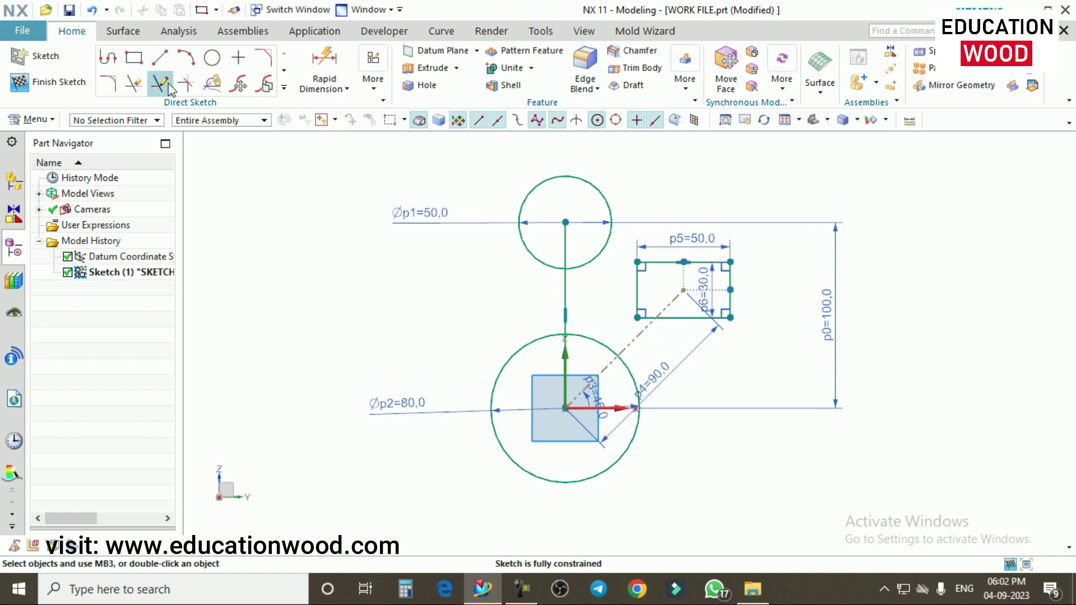
- Draw lines from the rectangle's top-left corner to the top circle centre and bottom-right corner to the bottom circle centre
click(160, 57)
click(637, 261)
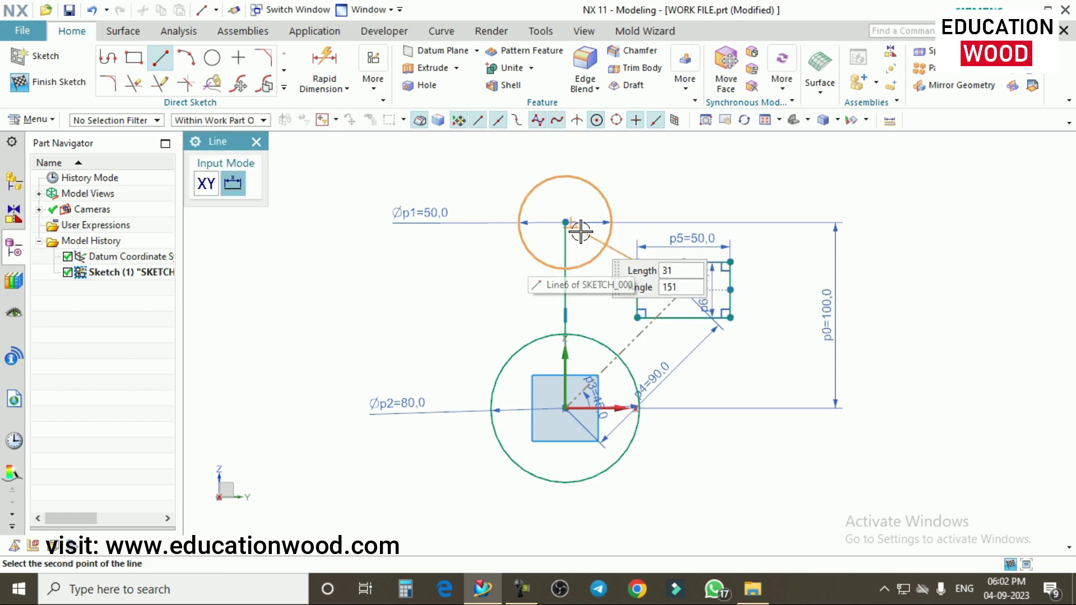
click(566, 223)
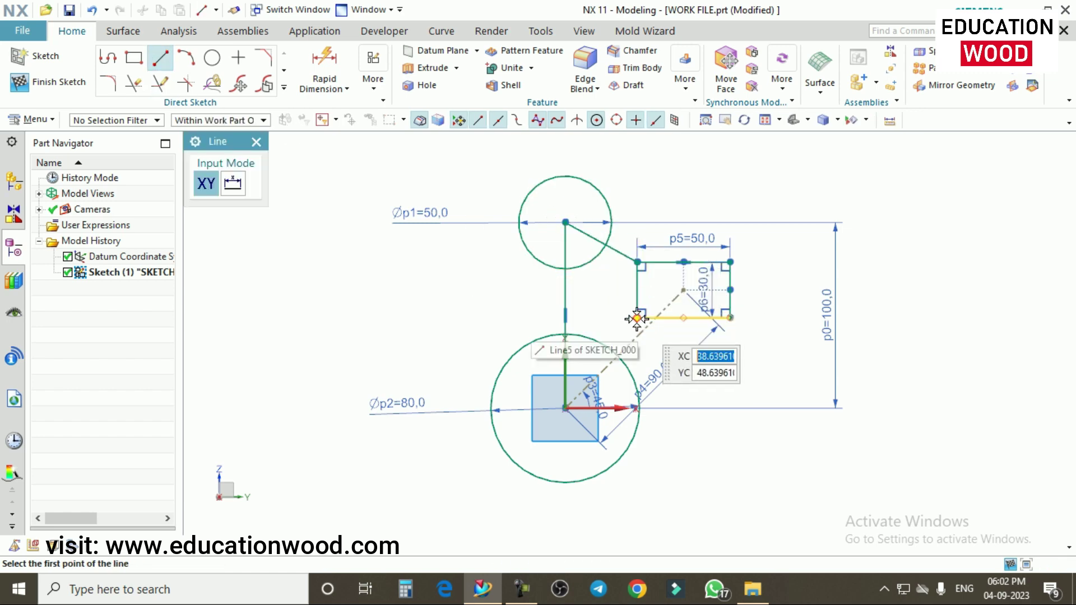
click(730, 317)
click(565, 409)
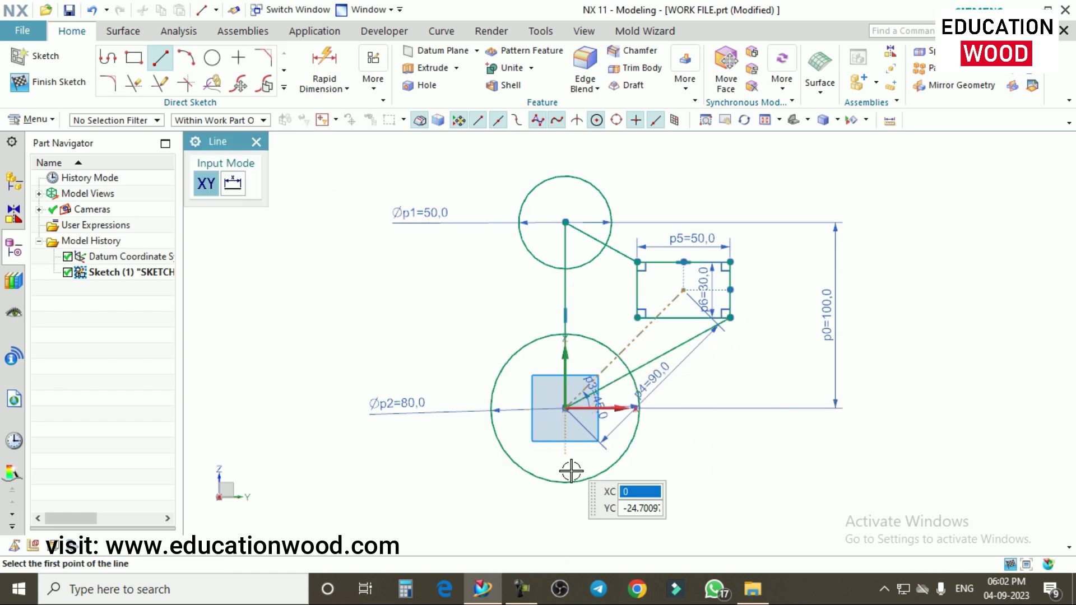
click(256, 142)
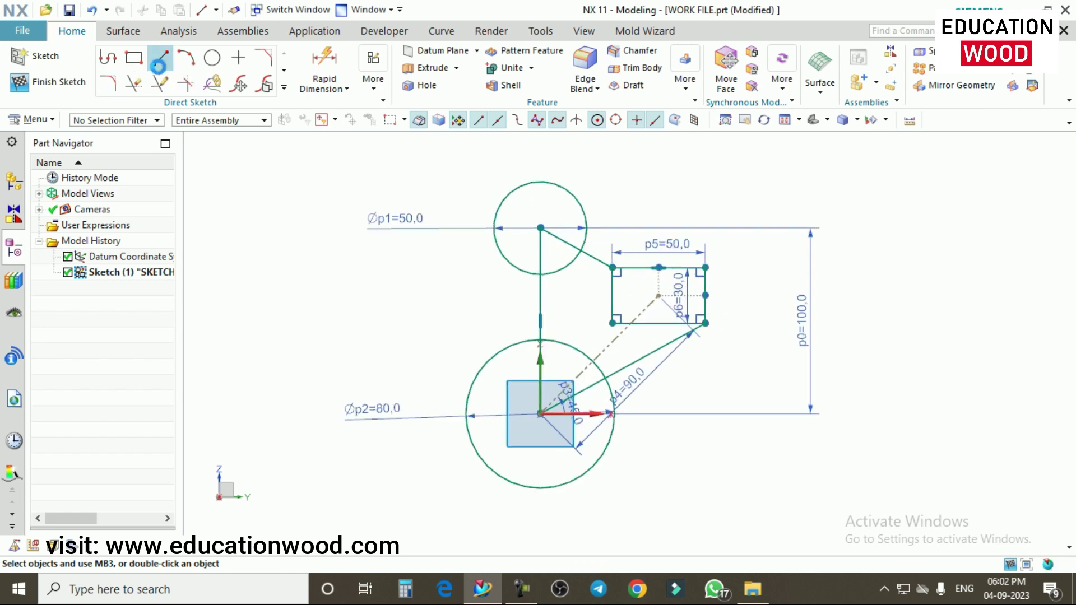
- Draw a line from the rectangle's bottom-left corner to the bottom circle centre
click(158, 61)
click(613, 323)
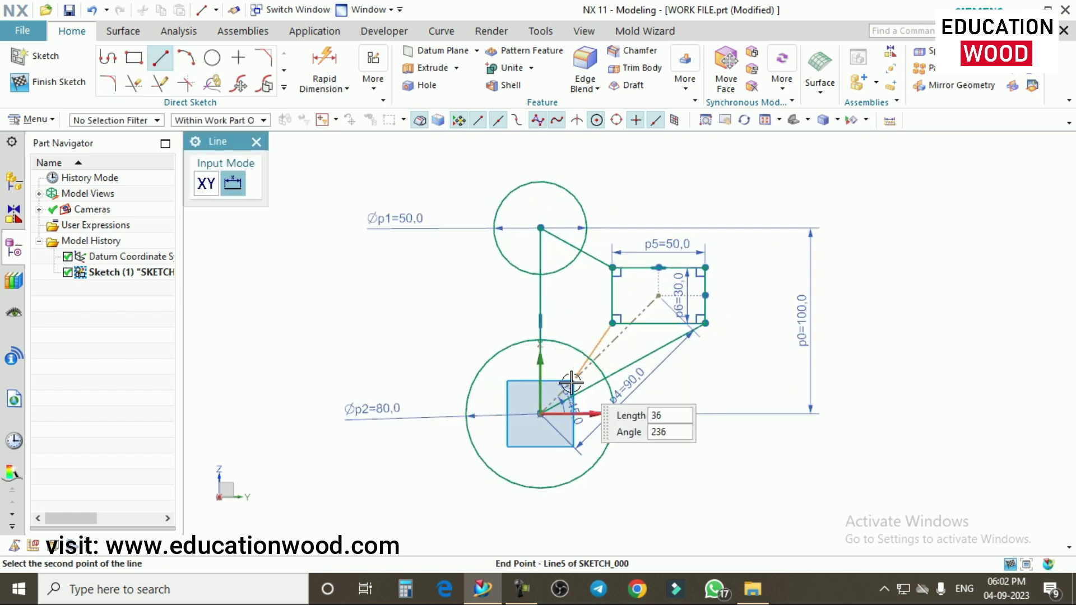
click(540, 409)
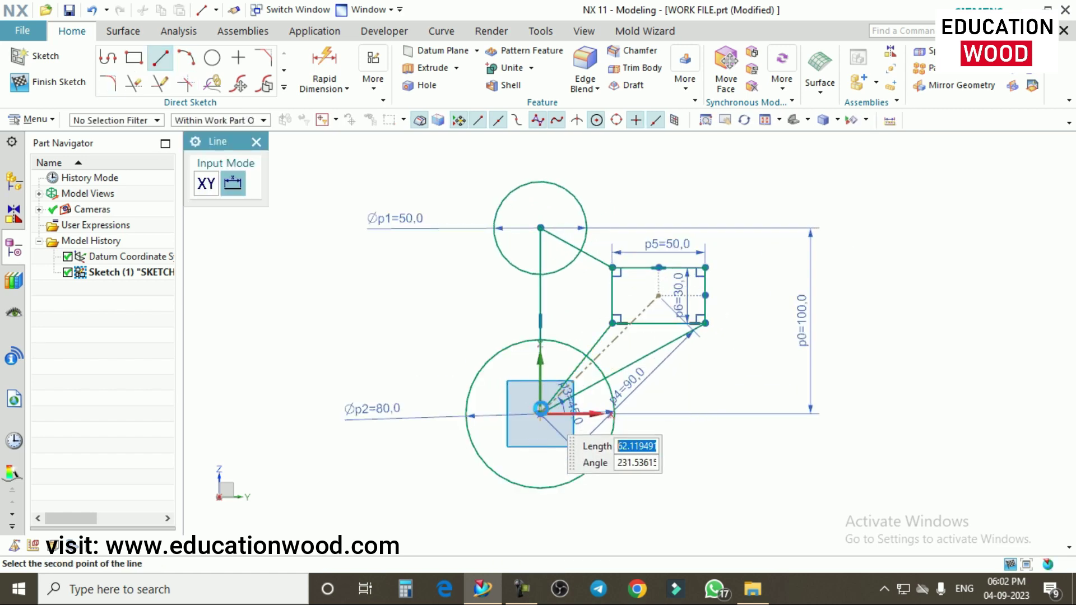
click(256, 143)
scroll(487, 254, down, 1)
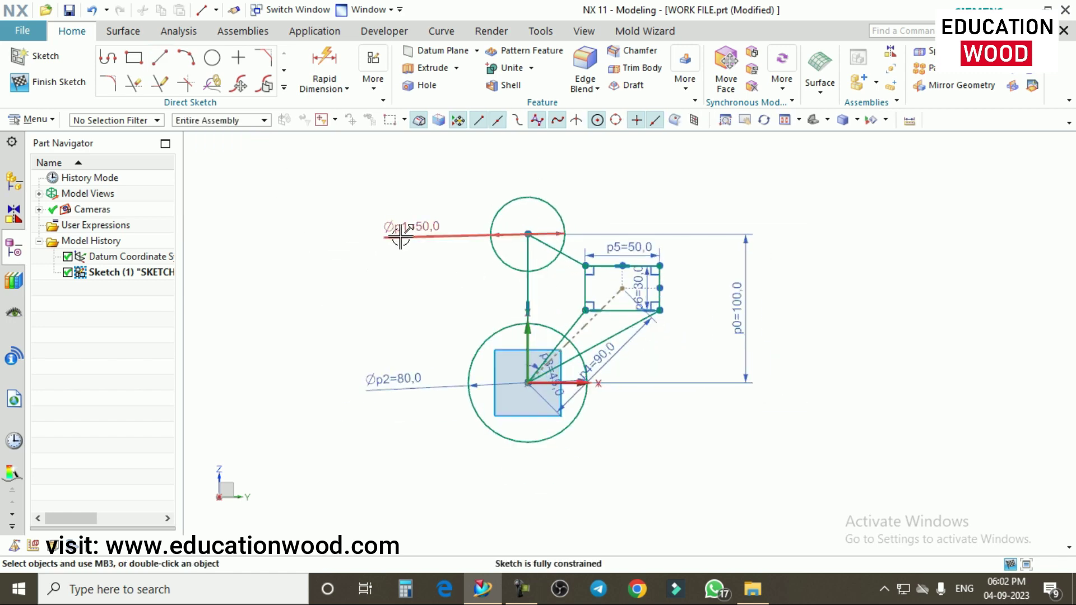
- Shift the Øp1=50,0 and Øp2=80,0 labels left, finish the sketch, and reopen it for editing
drag(400, 236, 373, 231)
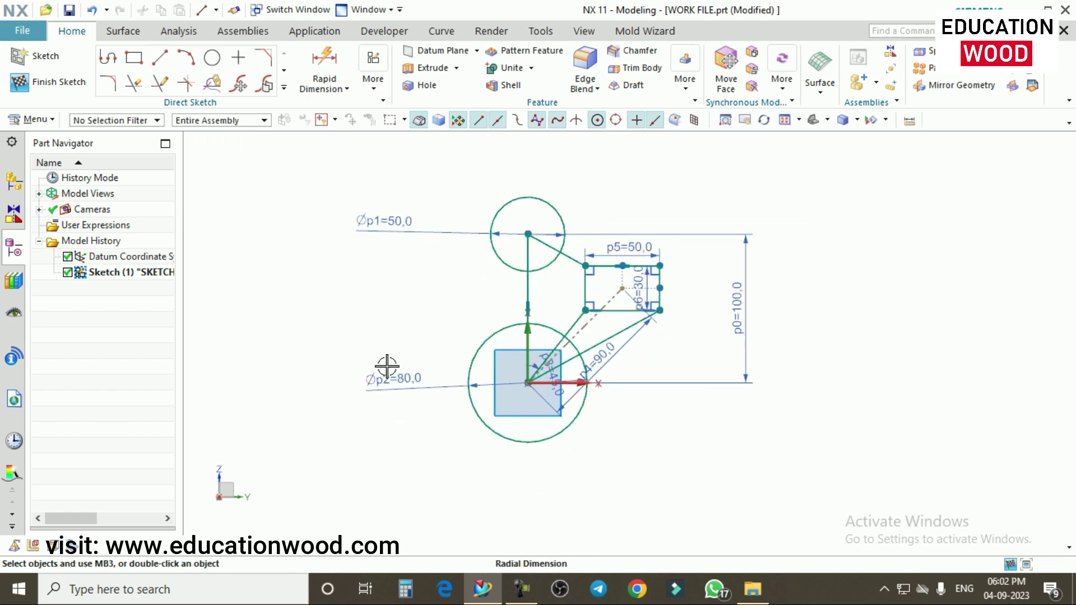
drag(387, 365, 376, 372)
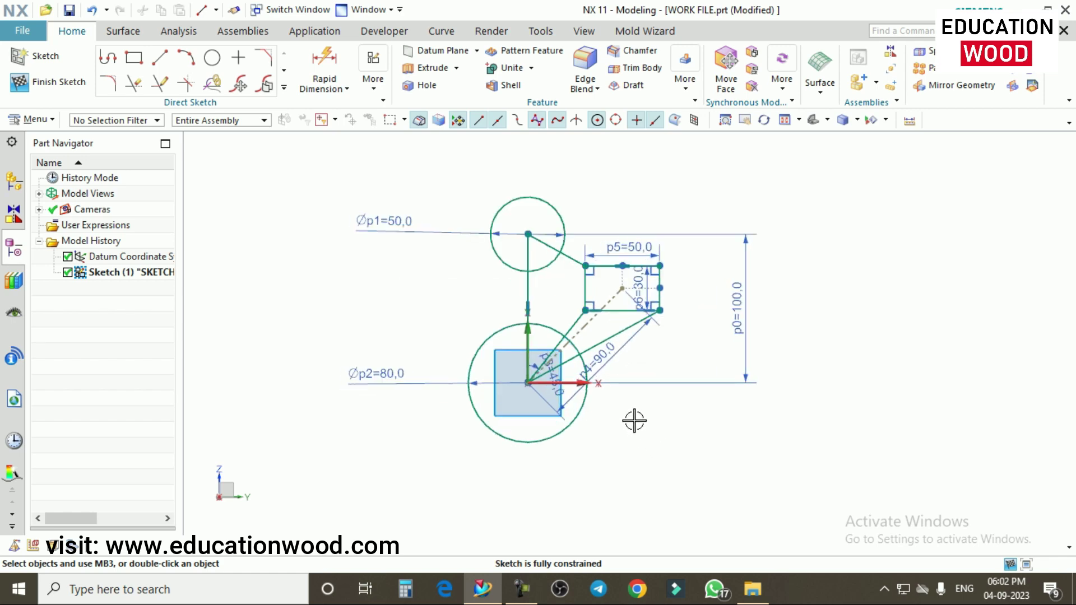
click(57, 88)
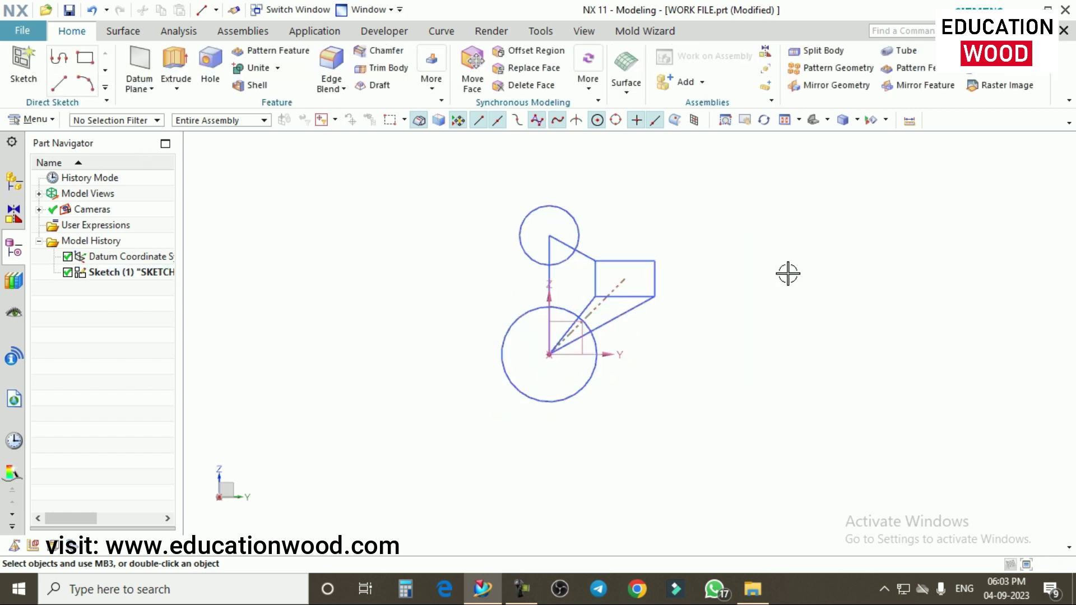
double_click(604, 278)
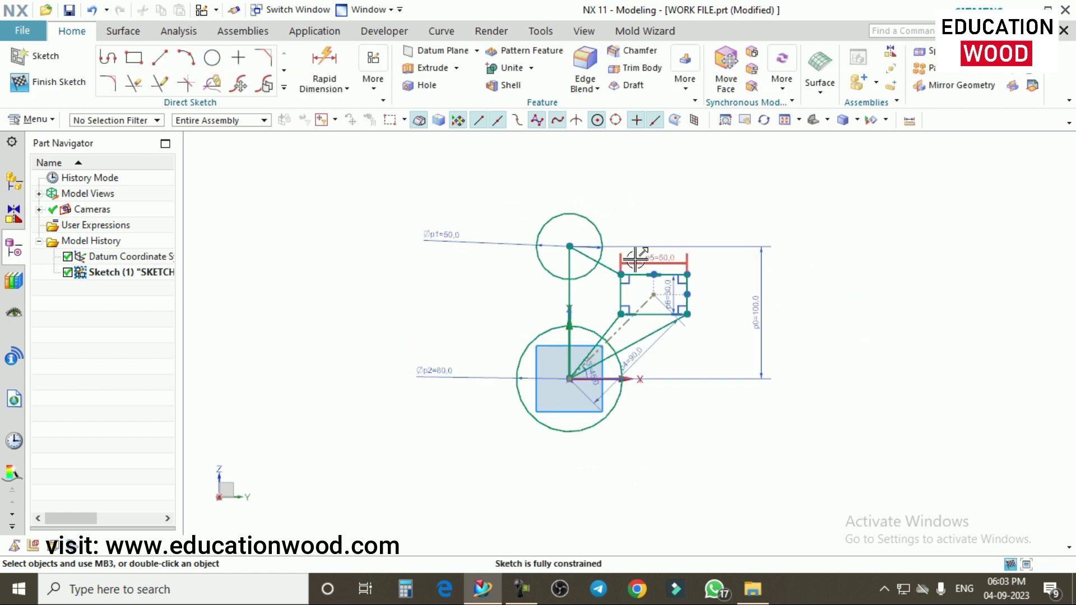
- Draw a line from the rectangle's top-right corner to the top circle's centre
click(167, 59)
click(687, 275)
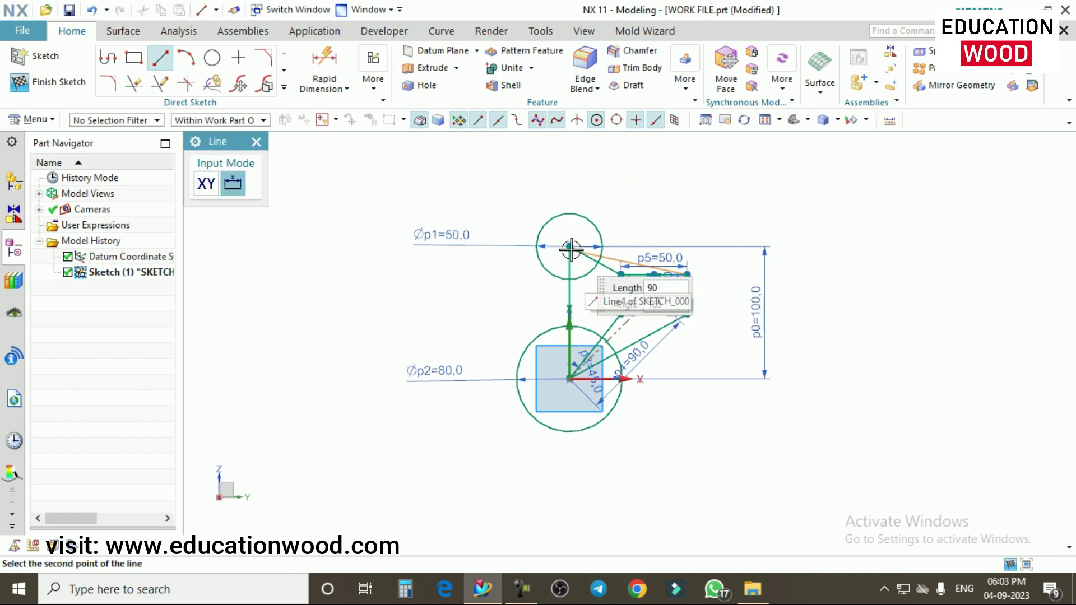
click(570, 250)
key(Escape)
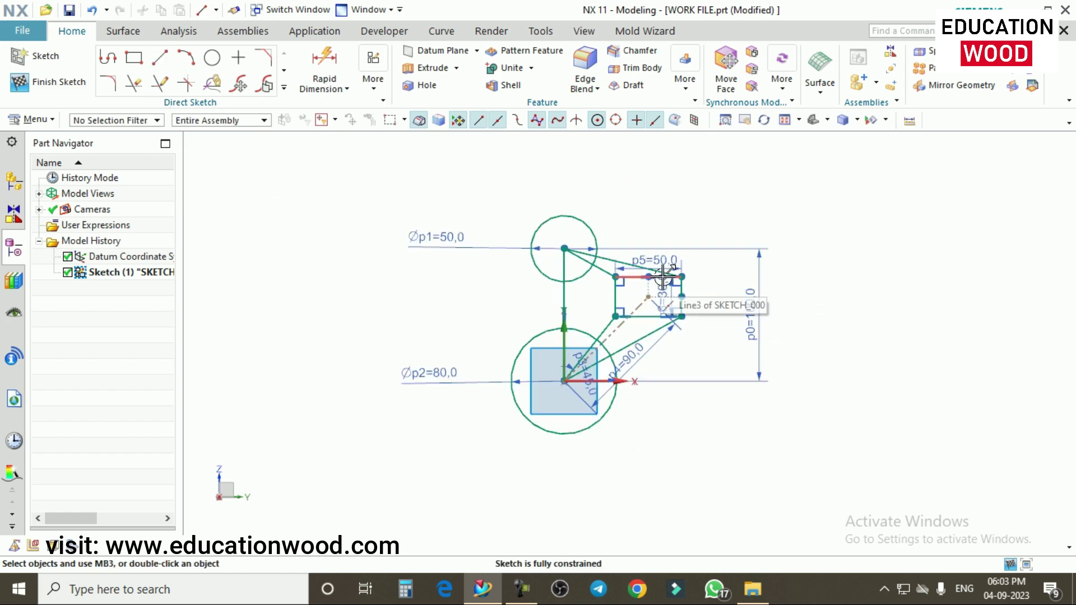
- Finish Sketch (1), then reopen it for editing
scroll(678, 277, up, 1)
click(48, 81)
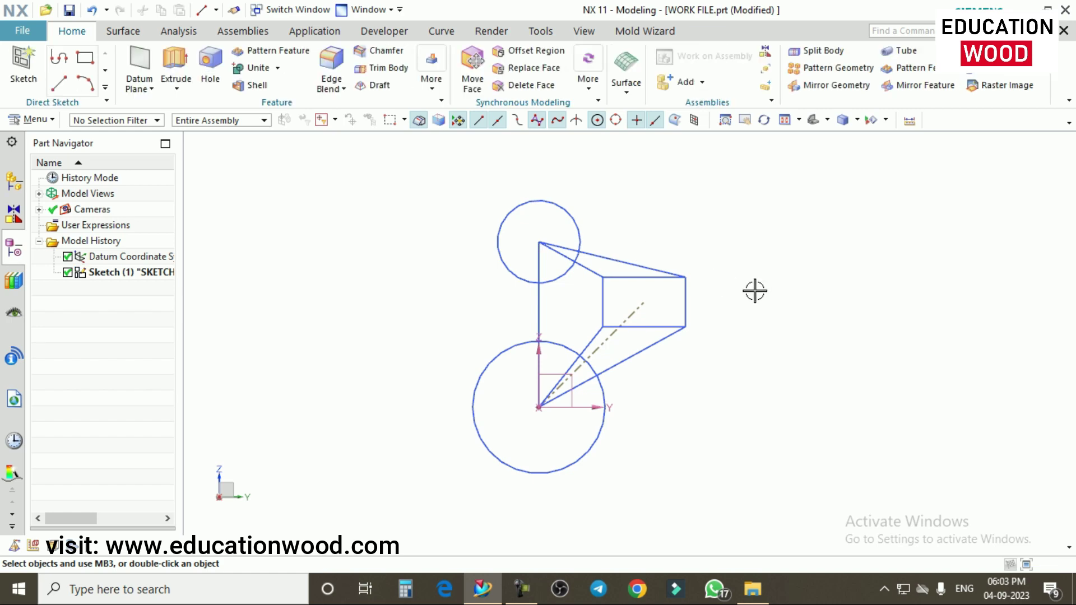
double_click(637, 276)
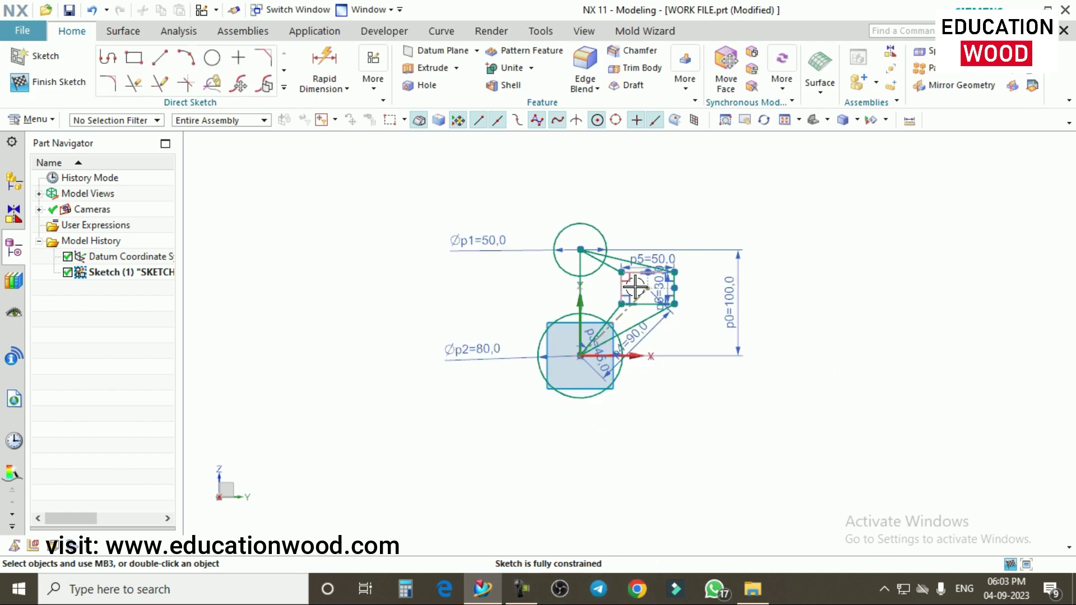
- Undo the top-right connecting line, the rectangle and the diagonal line with its angle
scroll(635, 287, up, 2)
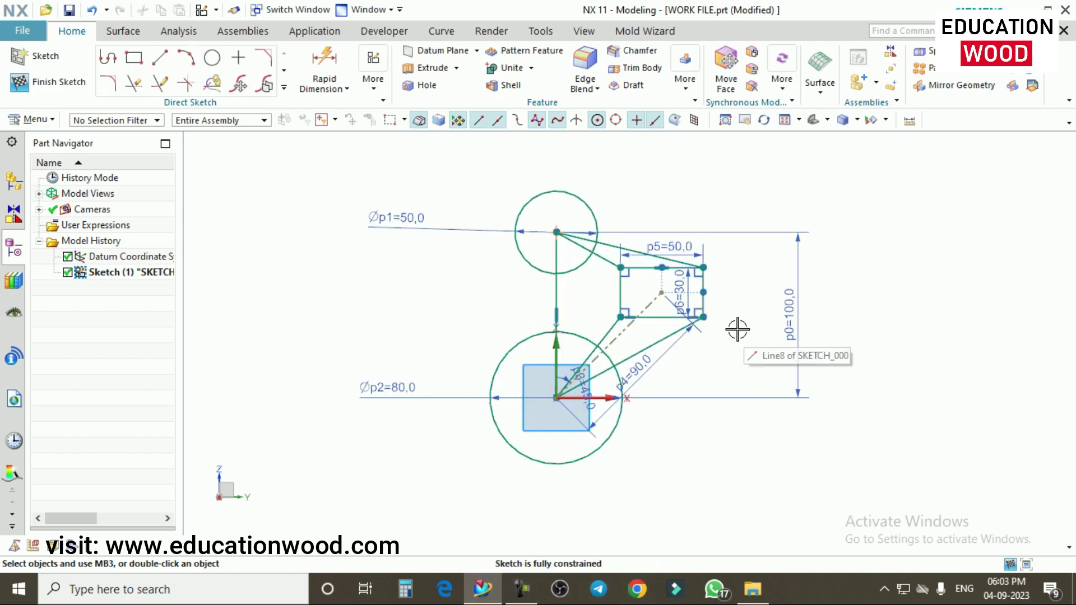
key(ctrl+z)
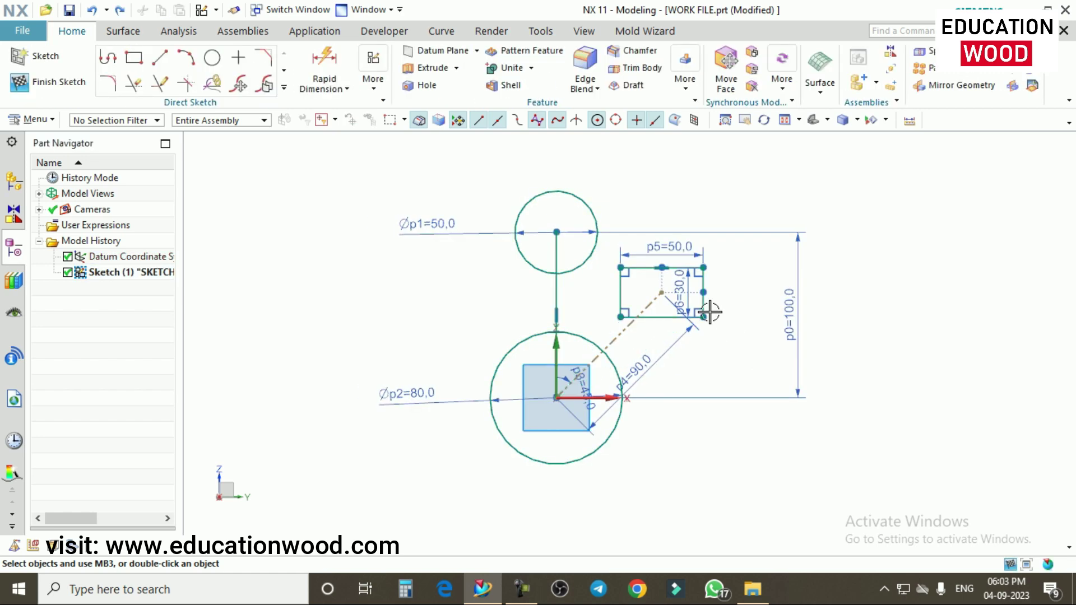
key(ctrl+z)
key(ctrl+z)
key(ctrl+z)
key(ctrl+z)
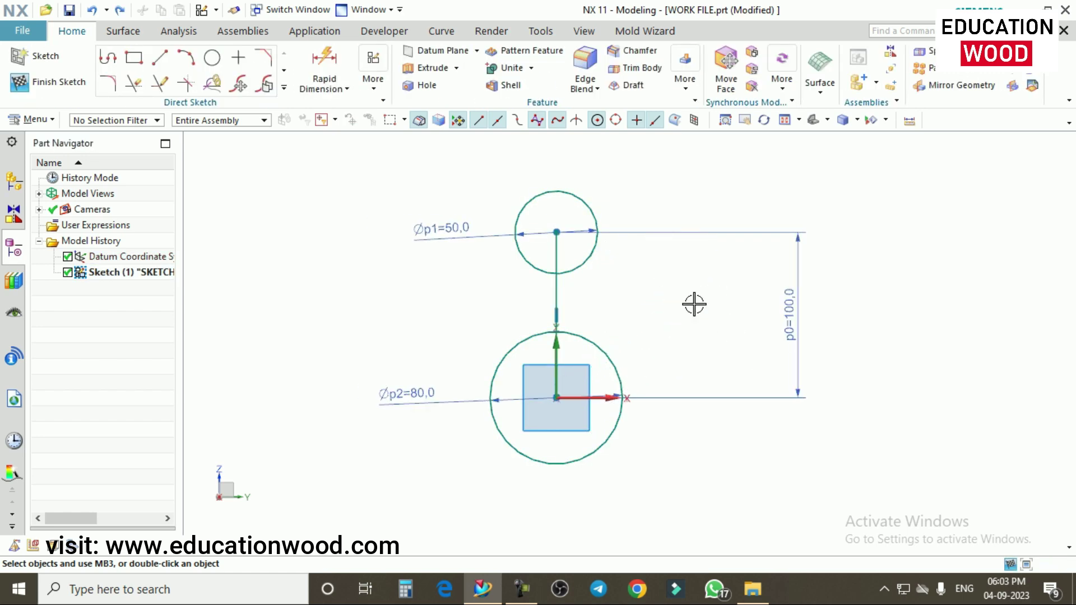
key(ctrl+z)
key(ctrl+z)
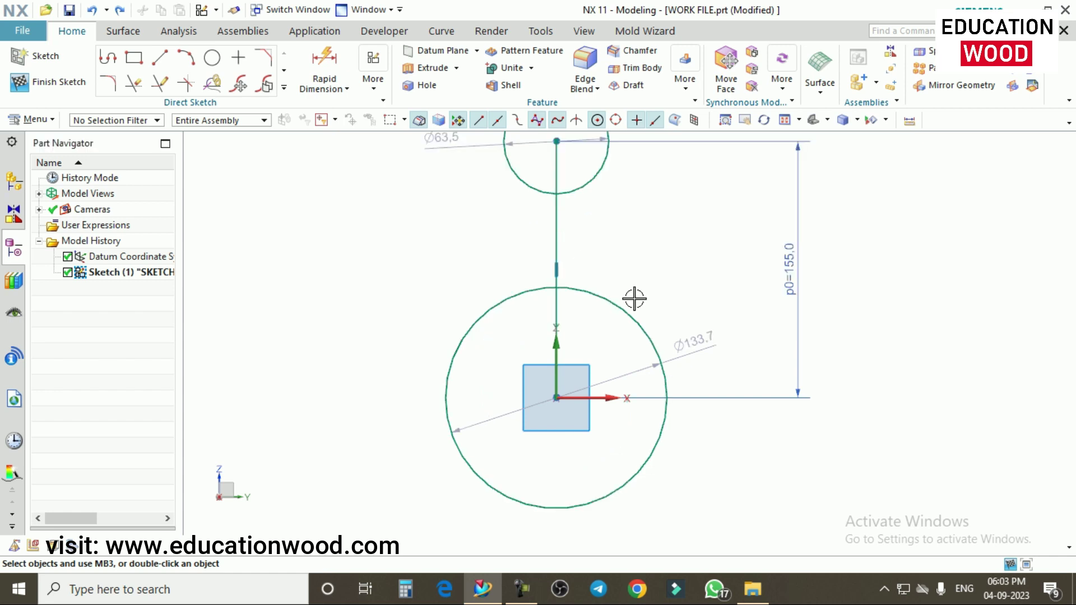
- Delete the line joining the circle centres and make the 155 dimension an auto dimension
scroll(632, 302, down, 2)
click(593, 315)
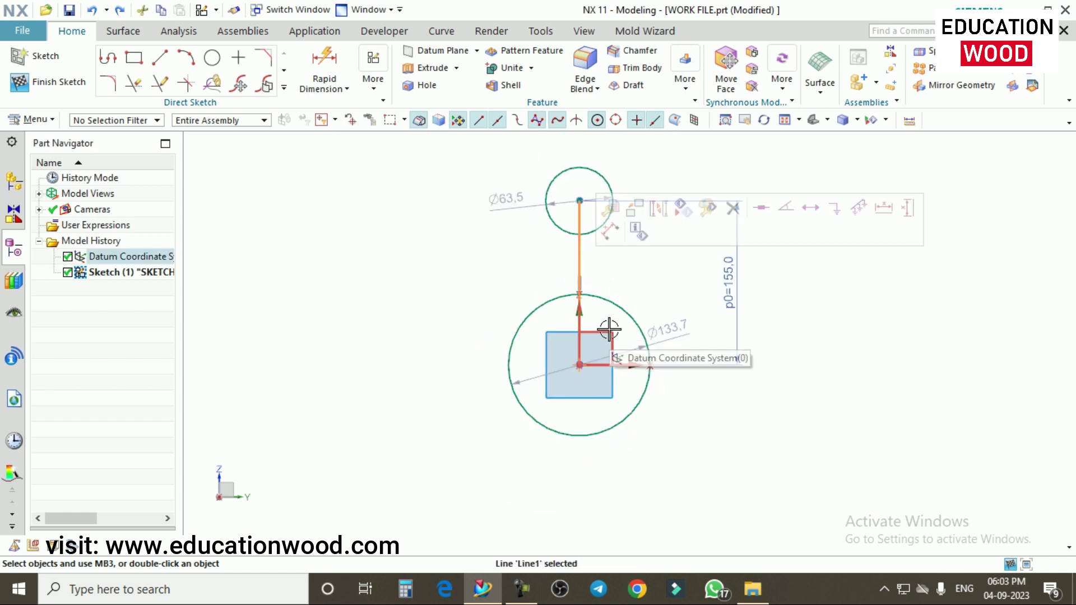
key(Delete)
click(723, 270)
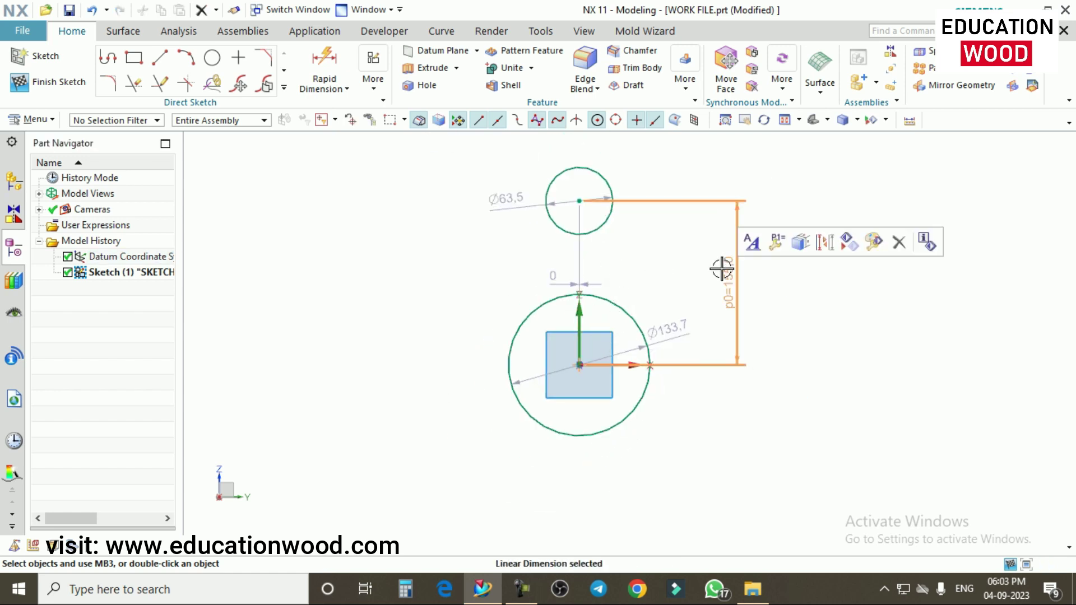
key(Delete)
- Move the 155 dimension to the left side of the sketch
scroll(655, 264, down, 1)
scroll(649, 249, up, 1)
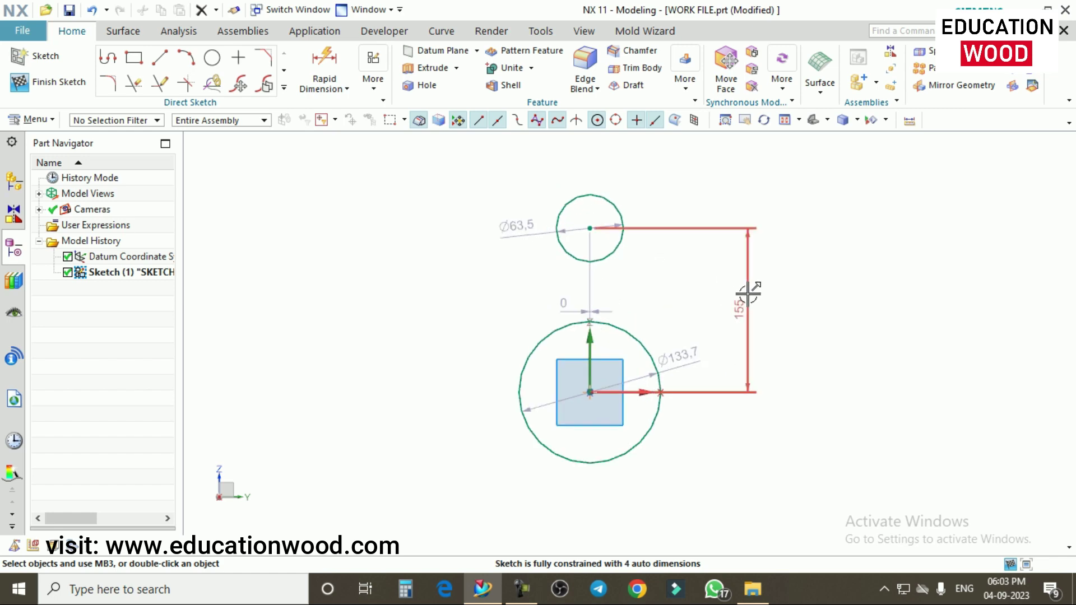
drag(734, 289, 473, 330)
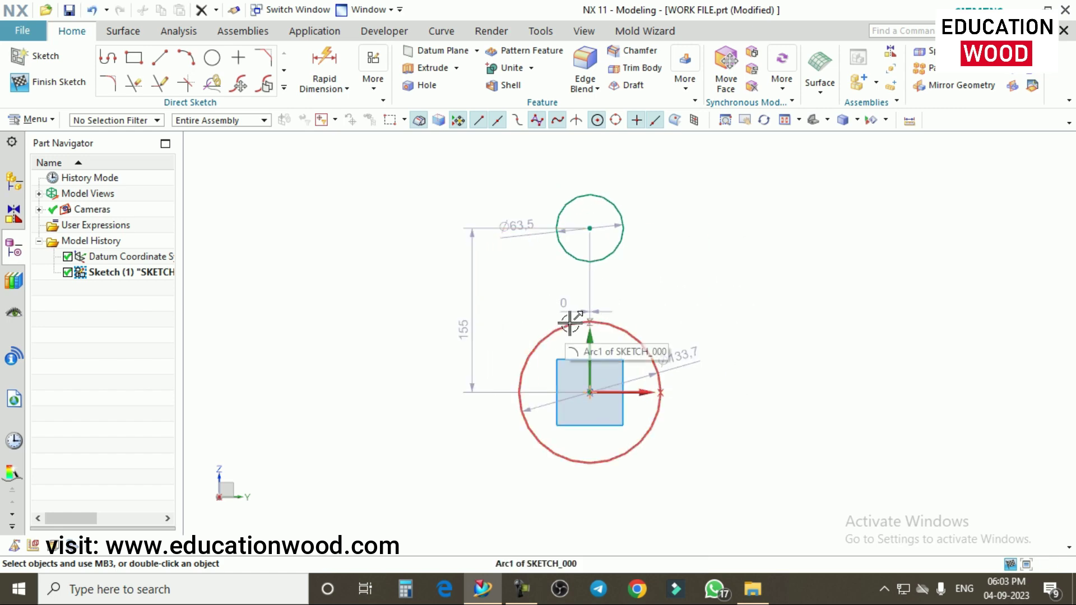
scroll(627, 288, up, 1)
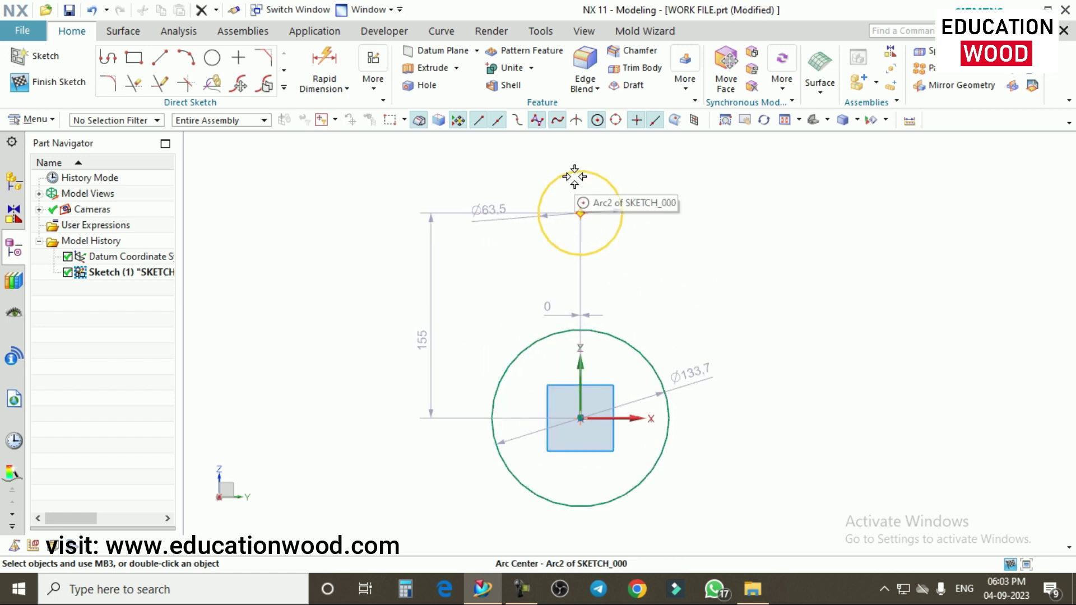
- Draw a rectangle to the right of the large circle
click(139, 68)
click(712, 282)
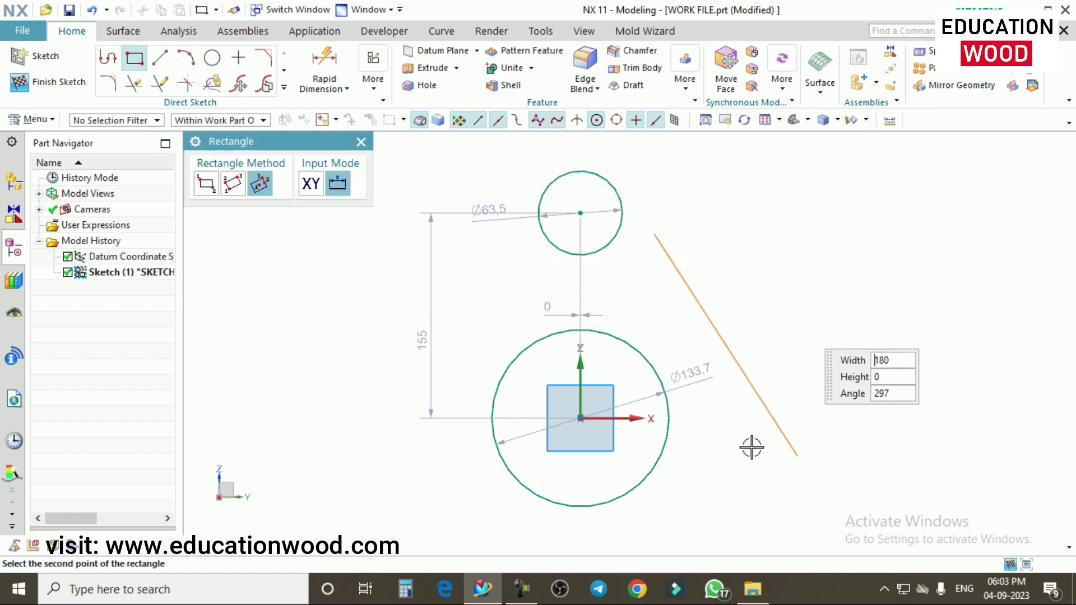
click(726, 411)
click(798, 412)
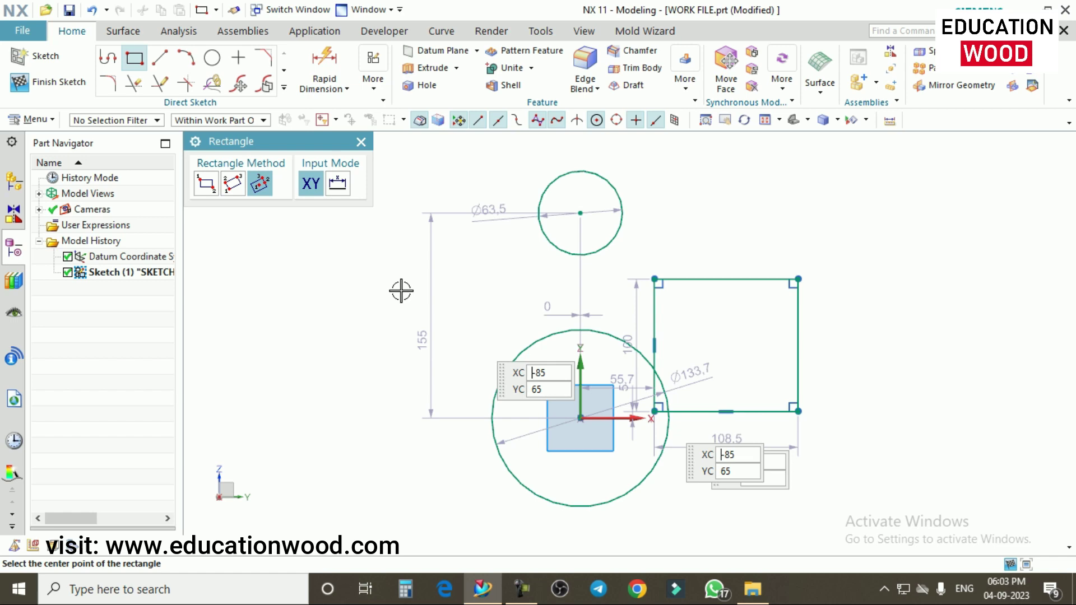
click(361, 143)
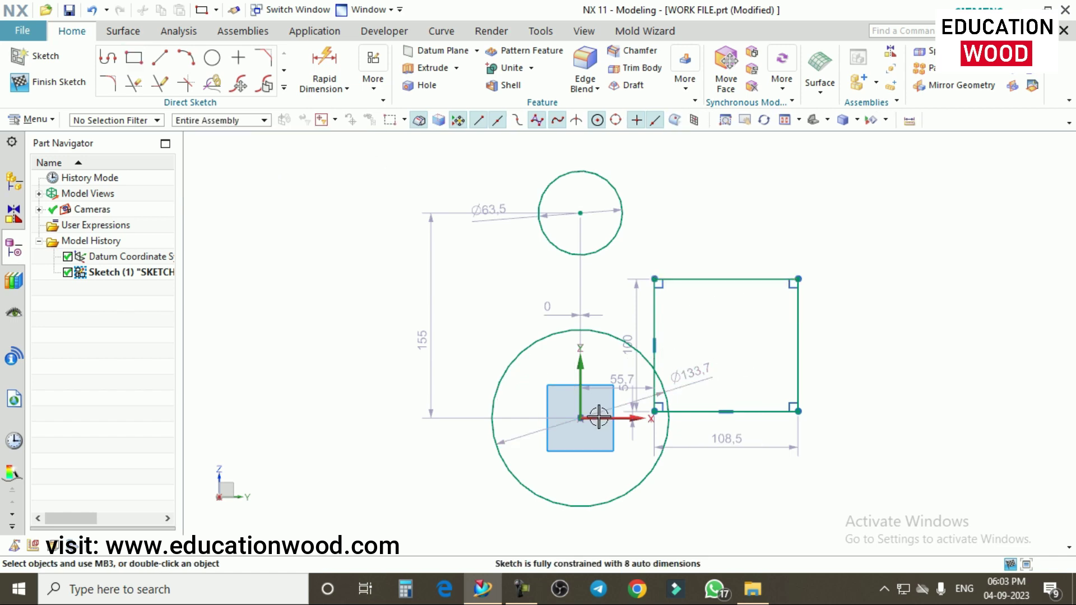
- Draw a line from the large circle's centre to the rectangle's left-edge midpoint
click(155, 53)
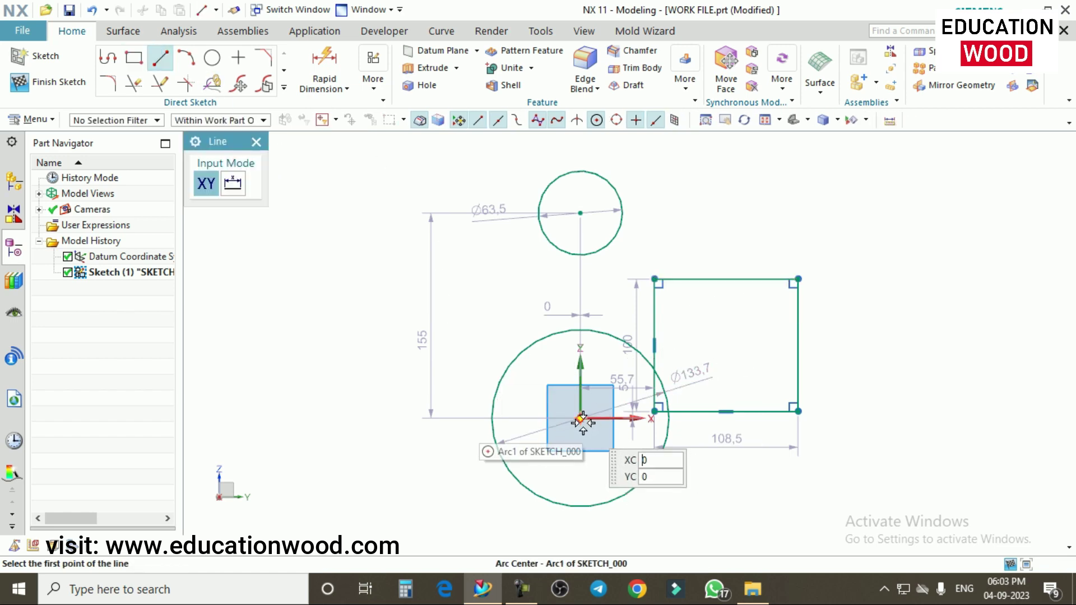
click(580, 418)
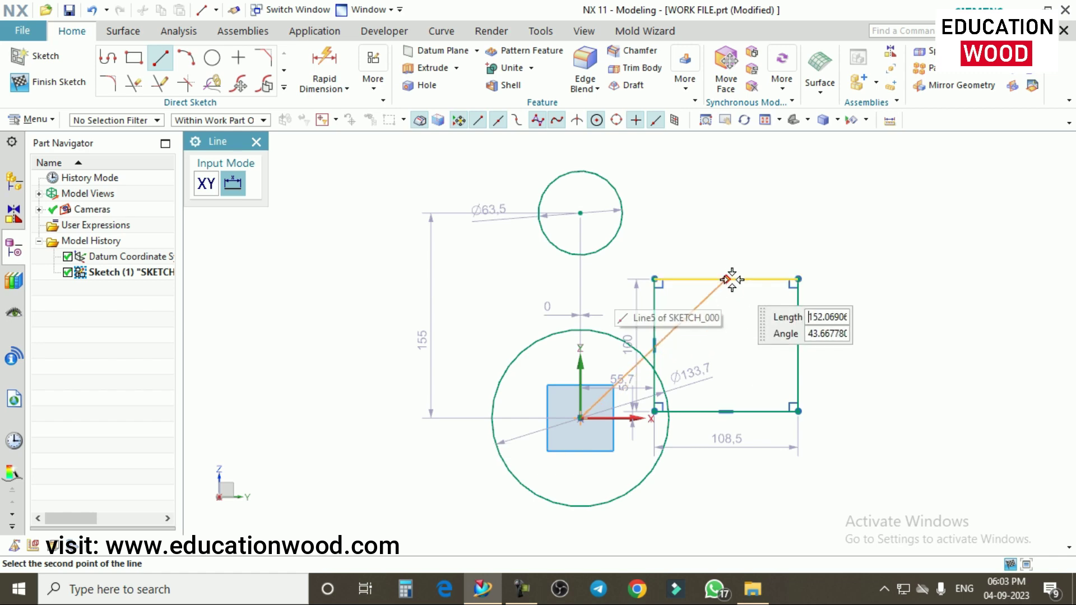
click(654, 344)
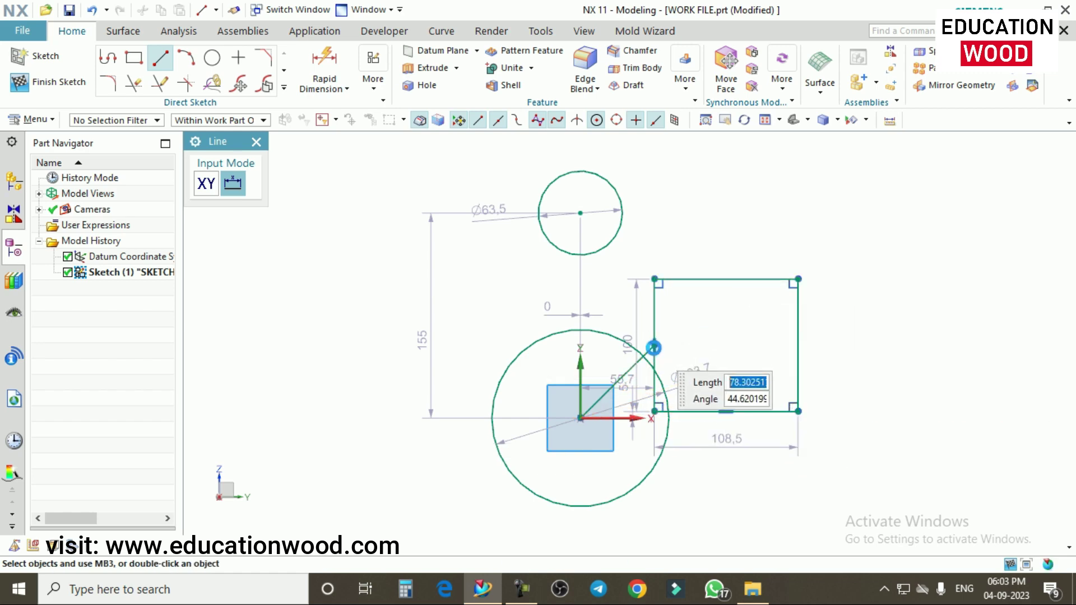
- Narrow the rectangle by dragging its left edge to the right
click(256, 145)
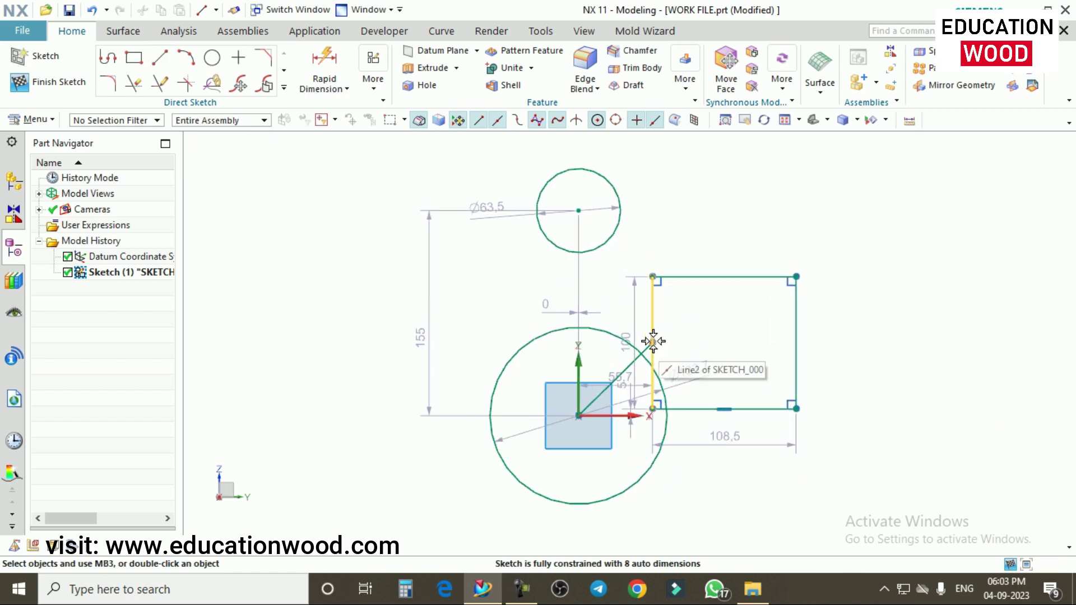
drag(653, 343, 723, 356)
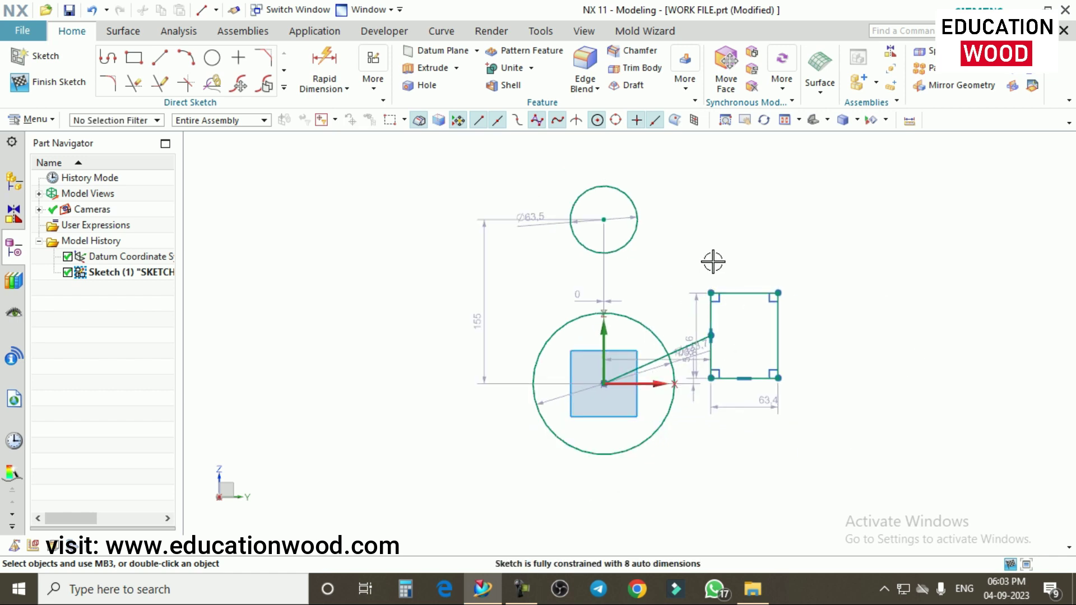
scroll(740, 331, down, 2)
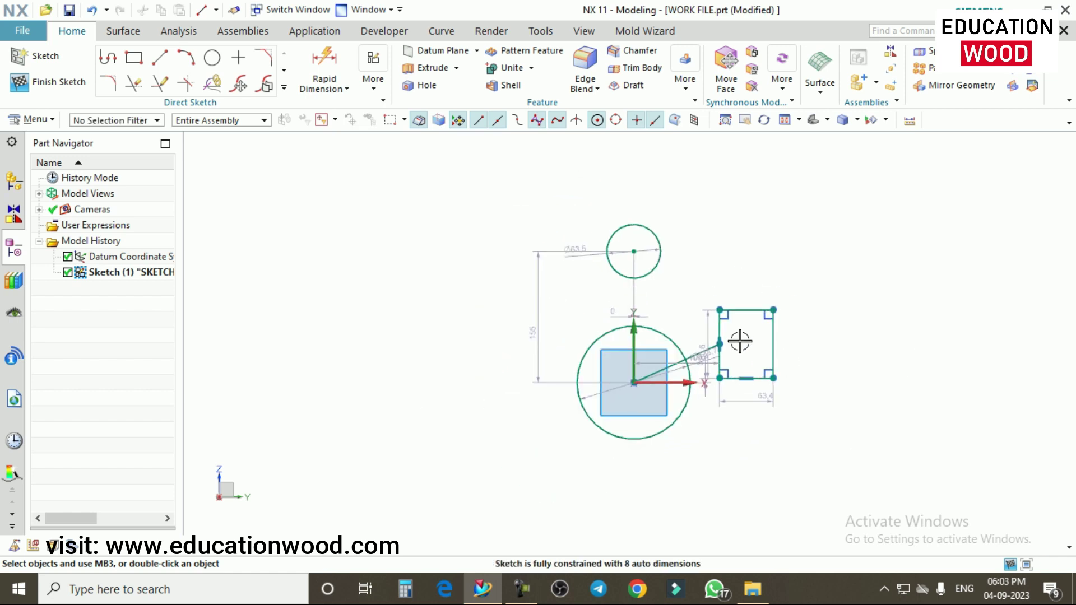
scroll(740, 337, up, 1)
- Apply a horizontal alignment constraint to the diagonal line's endpoint
key(c)
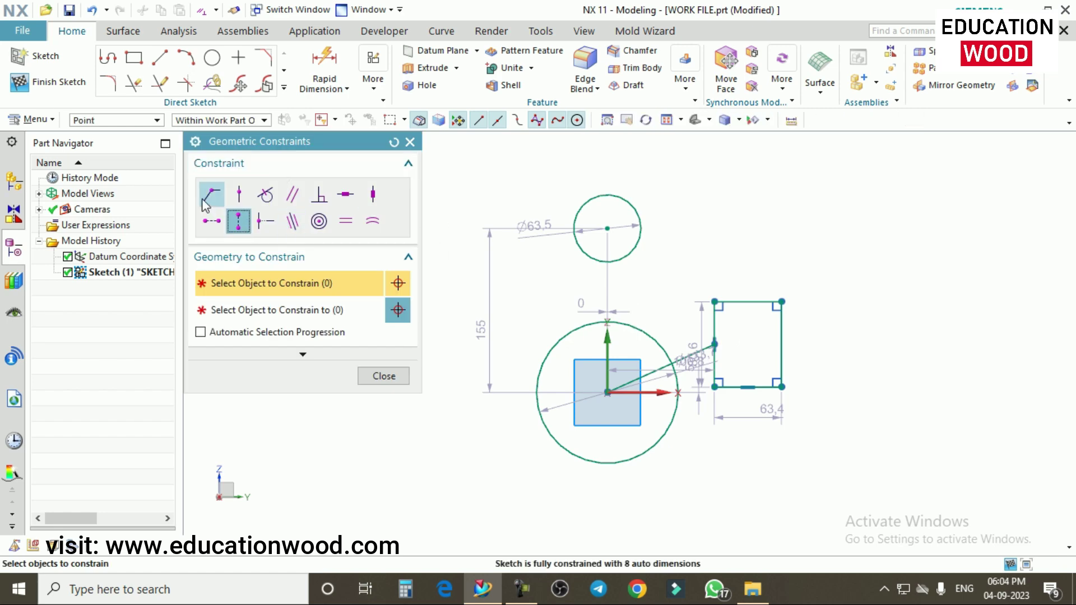
click(231, 220)
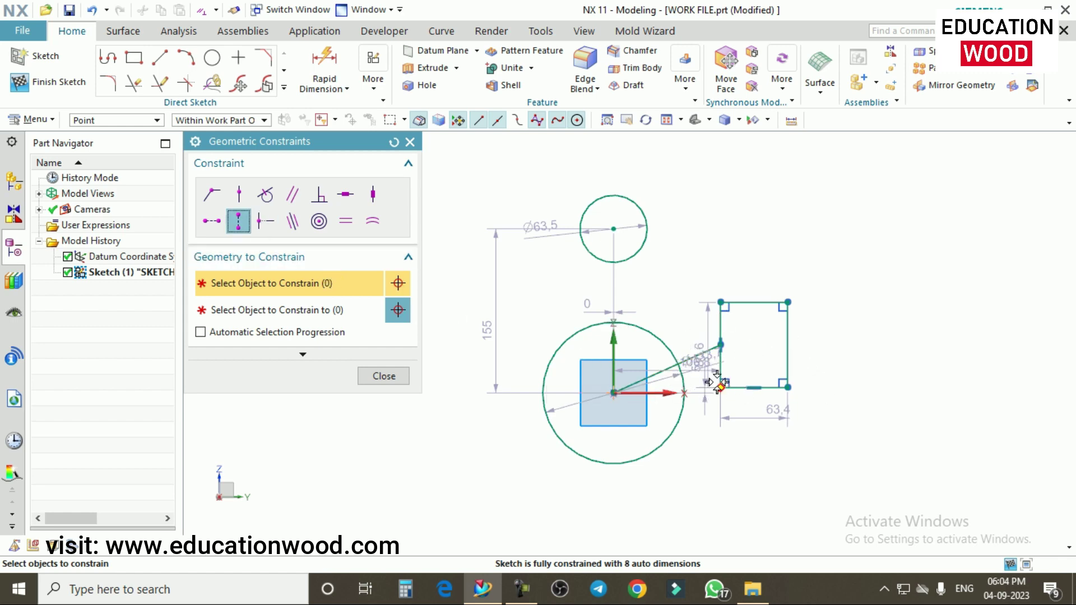
scroll(714, 376, up, 2)
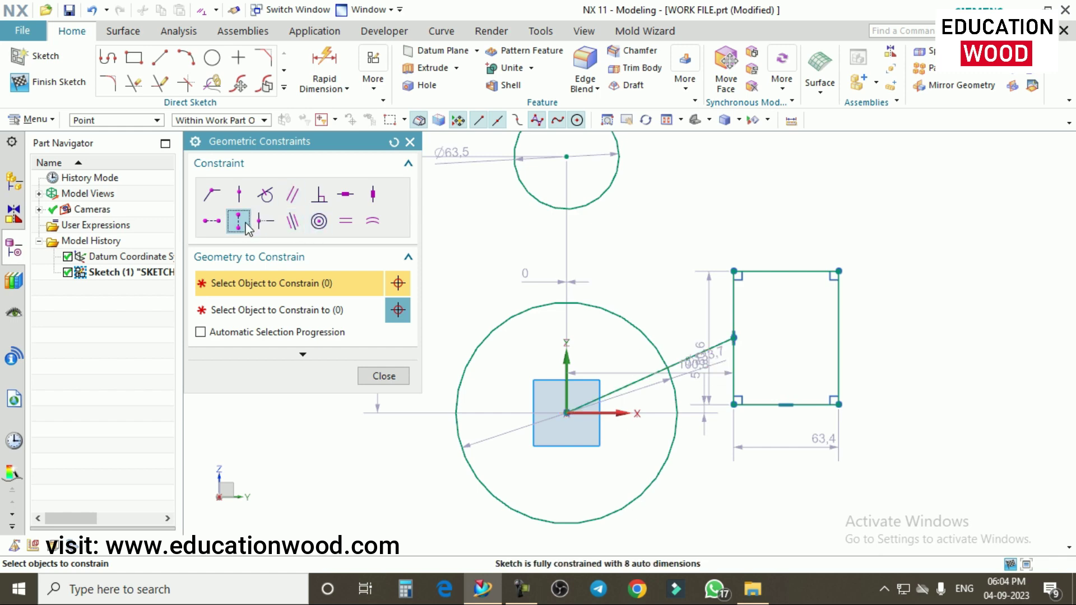
click(212, 221)
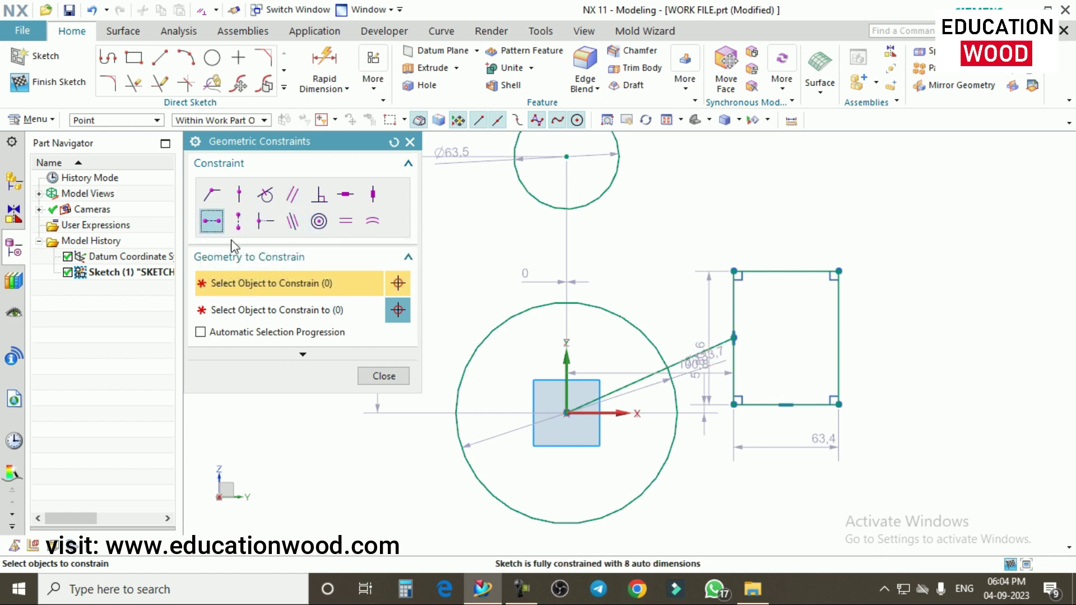
click(693, 353)
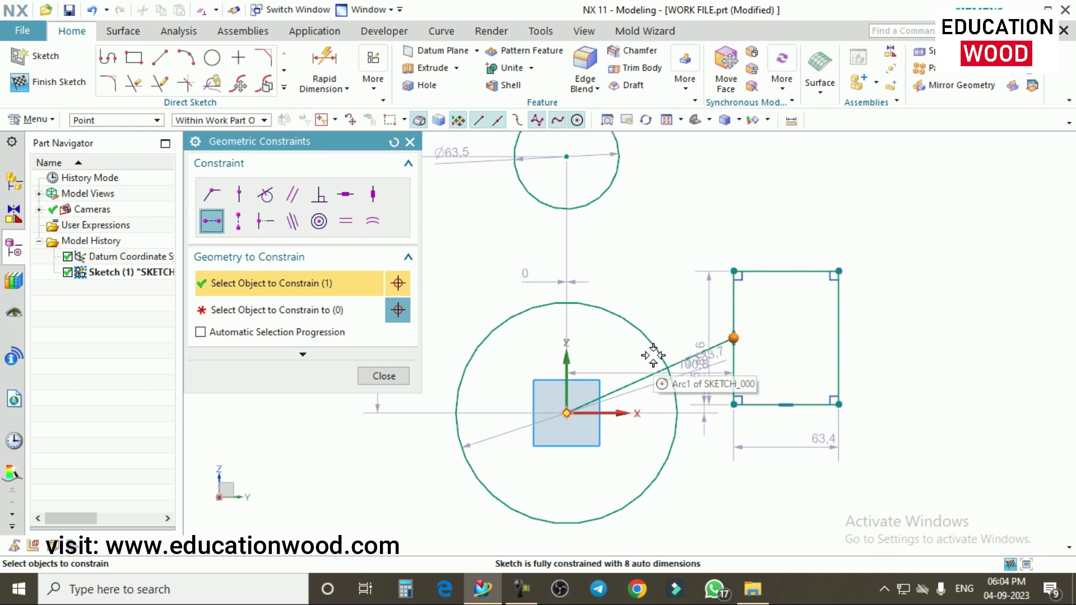
middle_click(621, 357)
scroll(692, 346, down, 2)
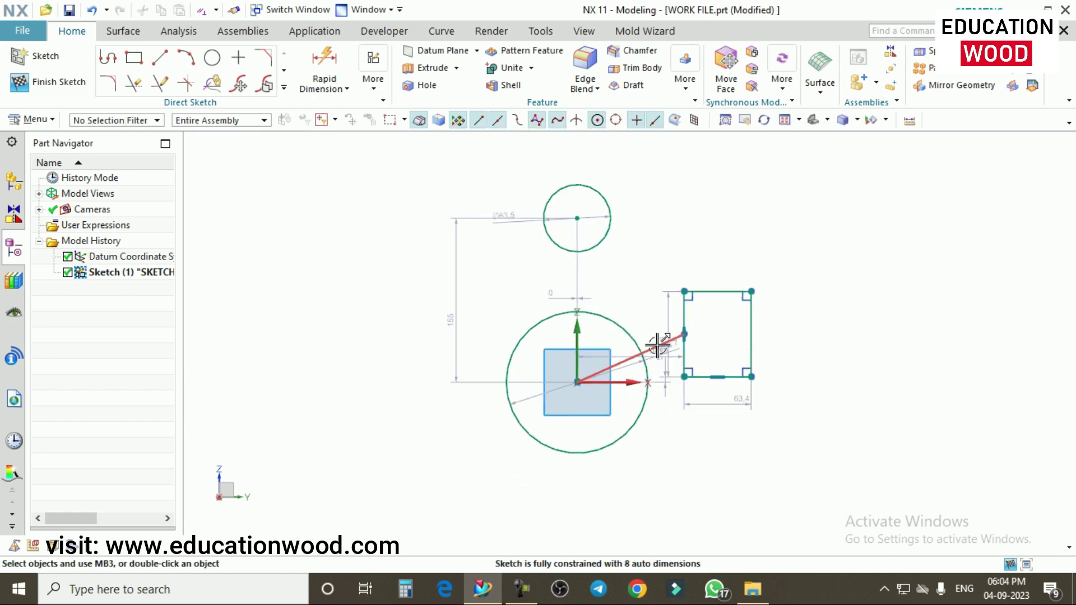
- Constrain the centre-to-rectangle line horizontal, giving it a length of 105.7
key(c)
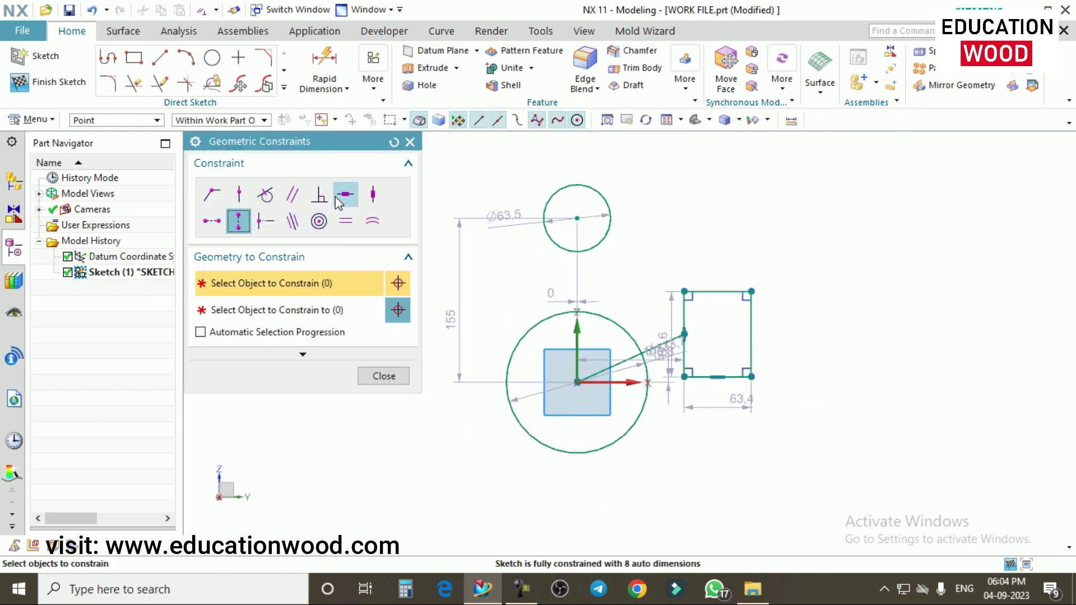
click(345, 196)
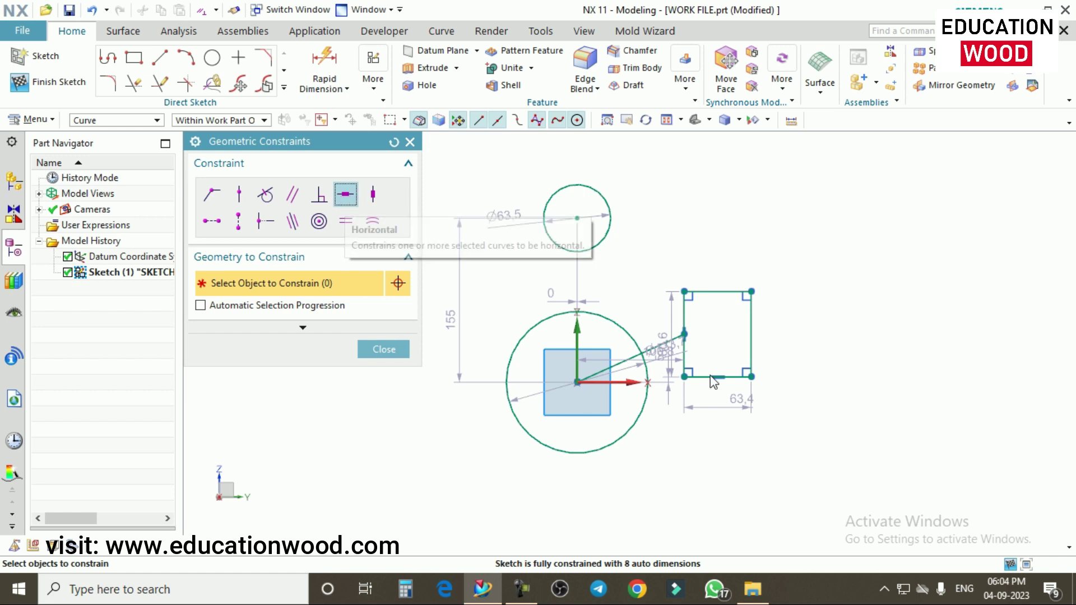
scroll(663, 353, up, 1)
scroll(662, 354, up, 1)
click(657, 343)
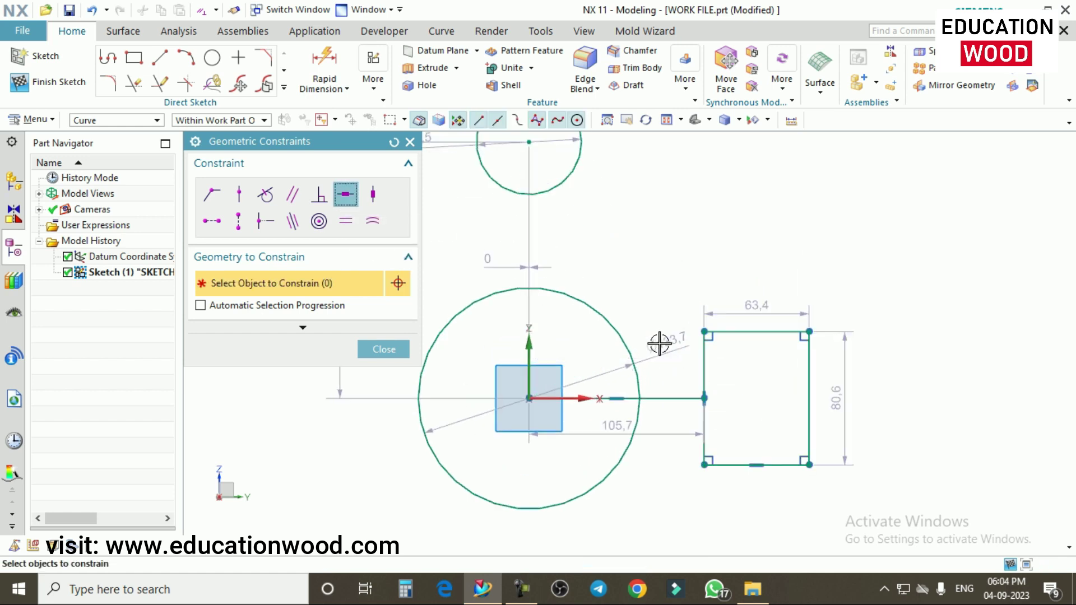
scroll(661, 341, down, 1)
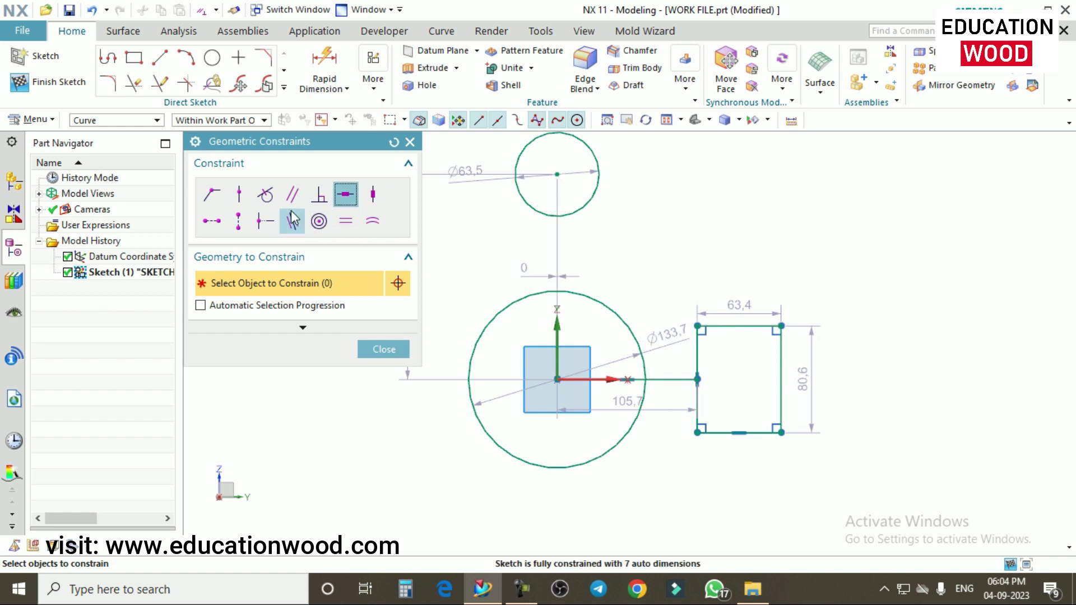
- Make the small upper circle tangent to the large circle
click(265, 195)
click(562, 219)
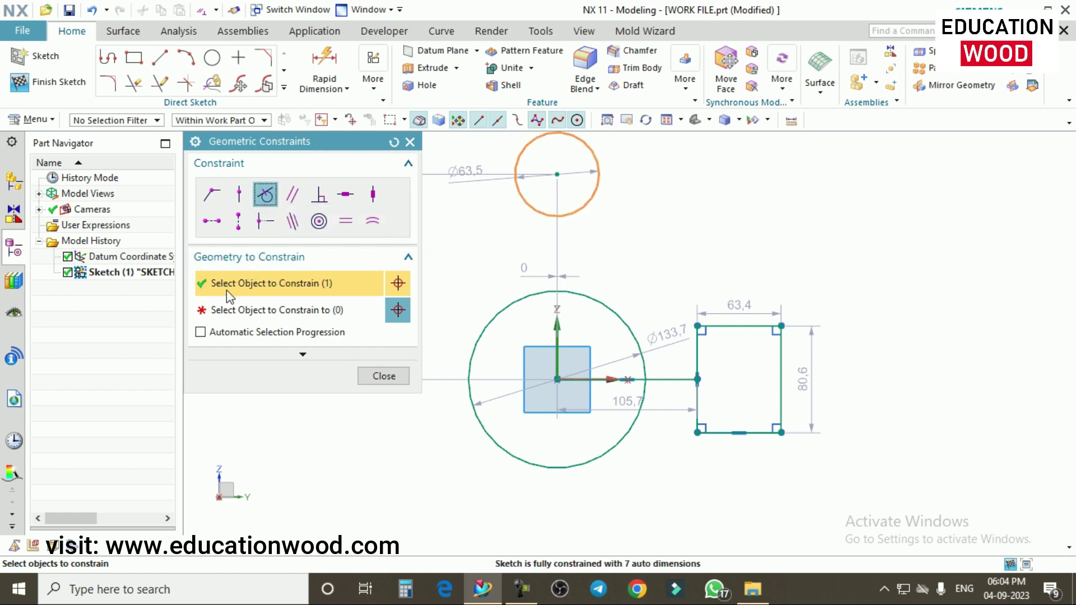
click(241, 307)
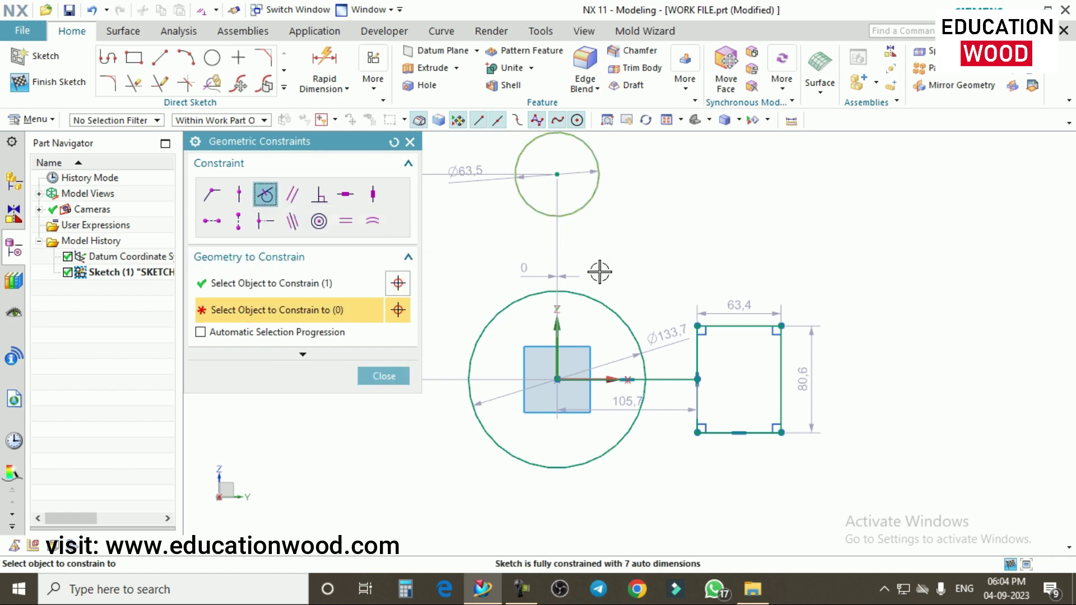
click(565, 286)
click(383, 376)
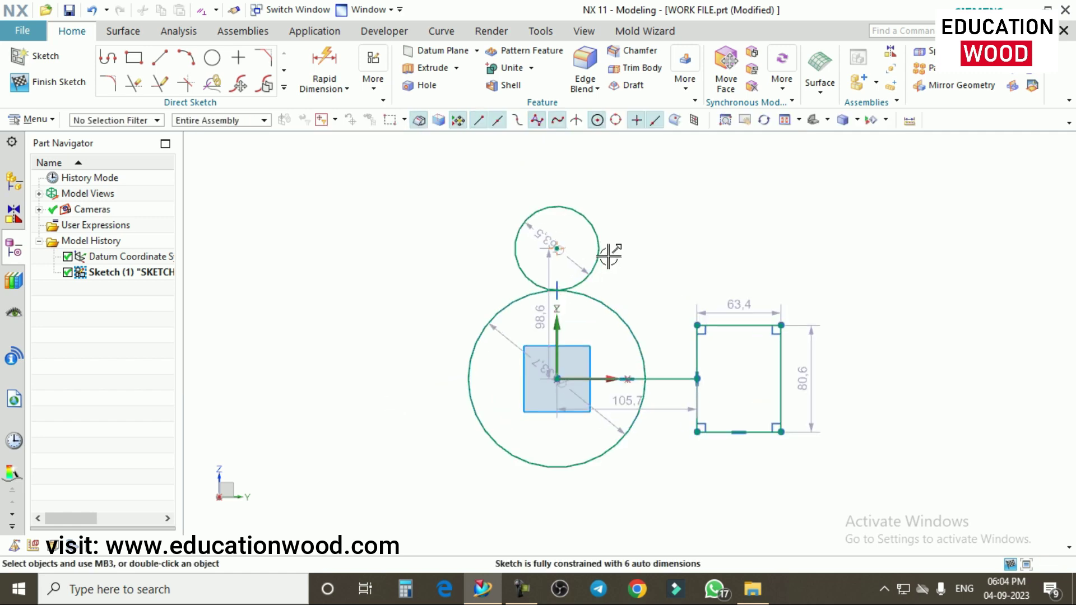
- Slide the tangent circle around the large circle to sit above it
mouse_move(554, 250)
mouse_down()
mouse_move(428, 460)
mouse_move(446, 238)
mouse_move(396, 438)
mouse_move(581, 497)
mouse_move(737, 288)
mouse_move(476, 200)
mouse_move(356, 365)
mouse_move(531, 480)
mouse_move(712, 337)
mouse_move(398, 234)
mouse_move(389, 260)
mouse_move(431, 272)
mouse_move(590, 232)
mouse_move(555, 228)
mouse_up()
scroll(577, 299, down, 1)
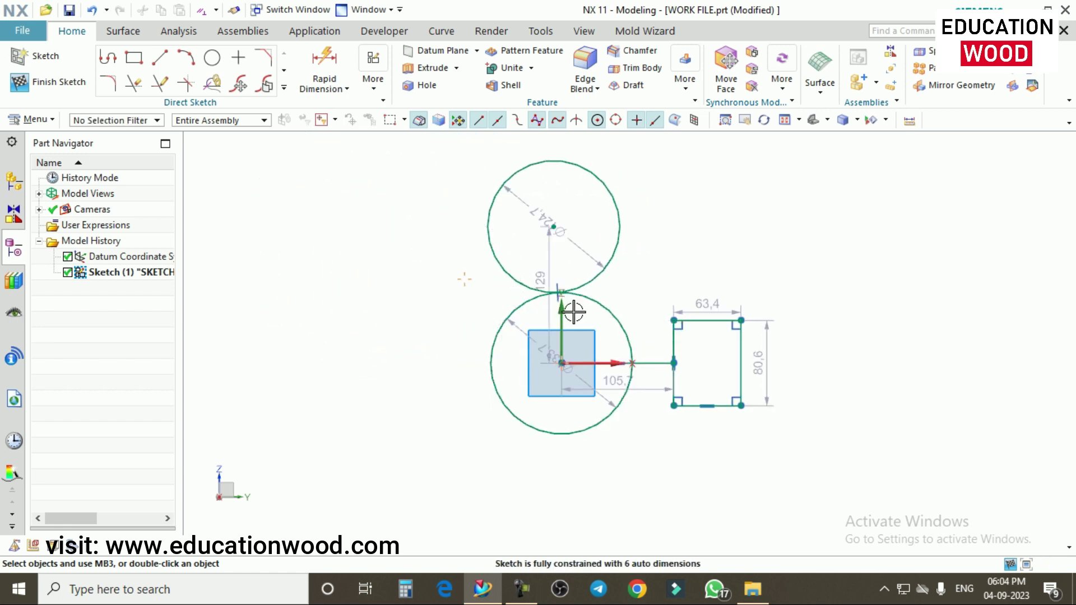
scroll(576, 242, up, 1)
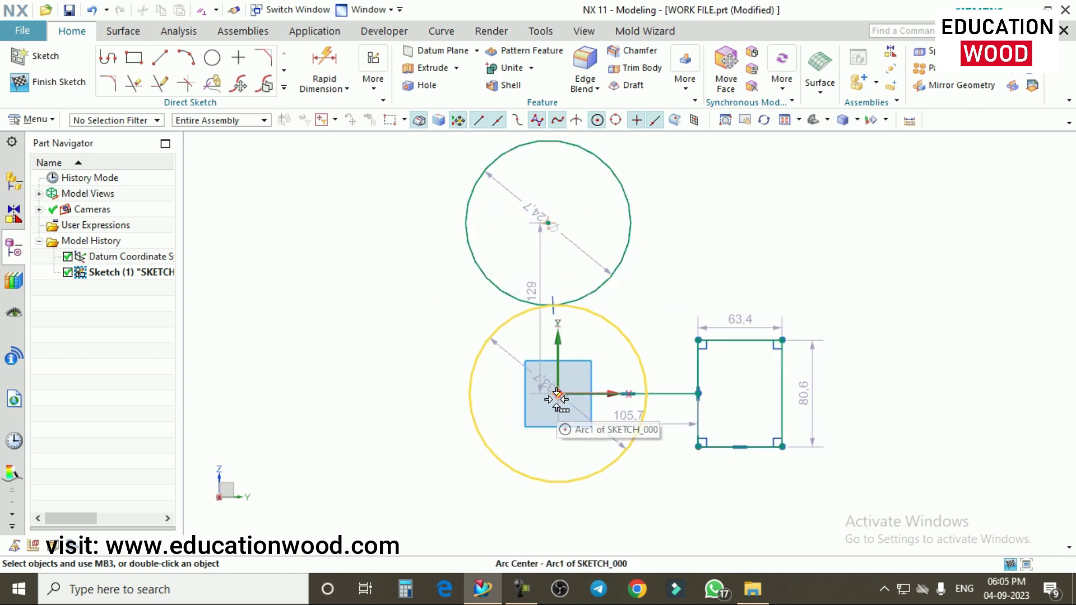
key(c)
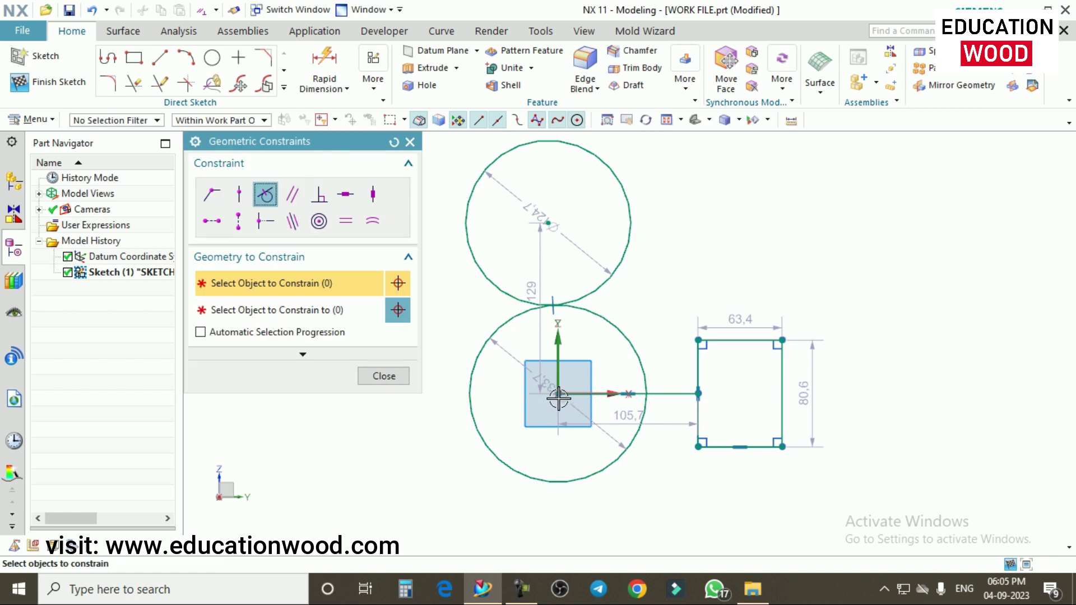
- Vertically align the upper circle's centre with the origin, fully constraining the sketch with 5 auto dimensions
click(238, 222)
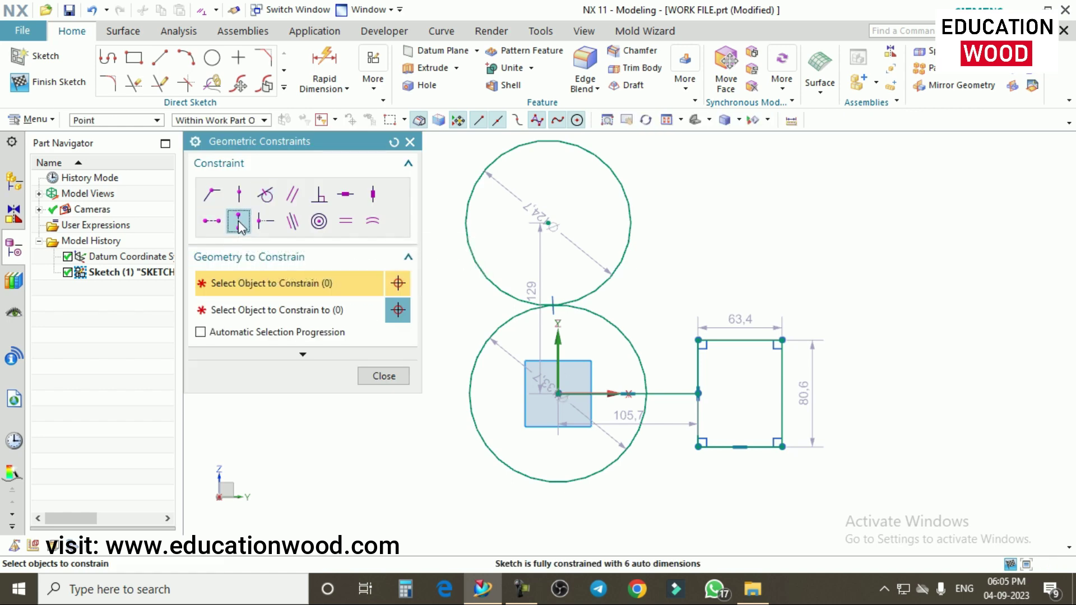
click(548, 223)
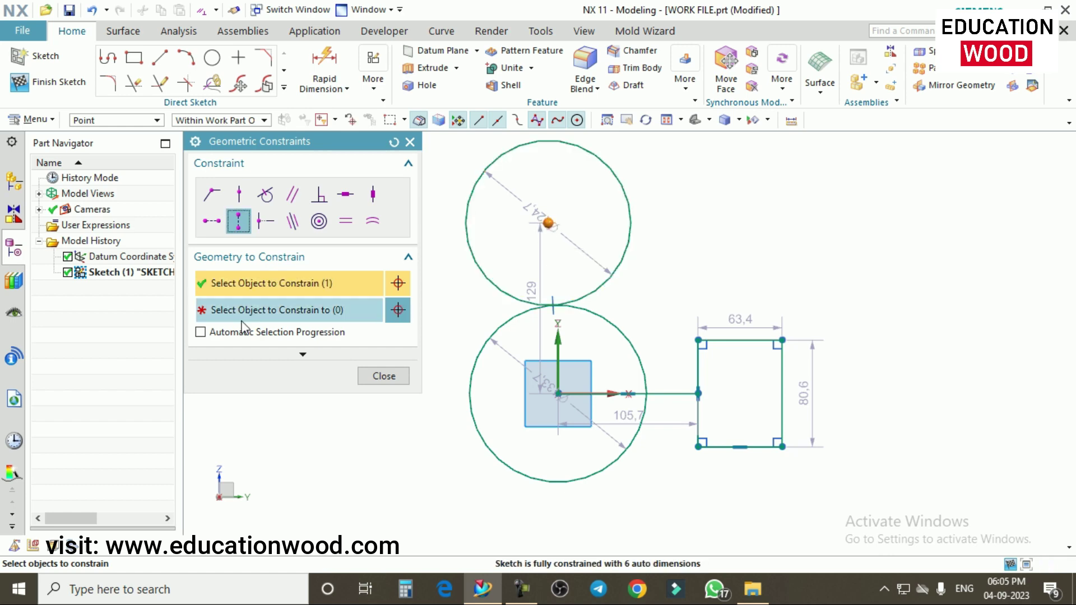
click(558, 394)
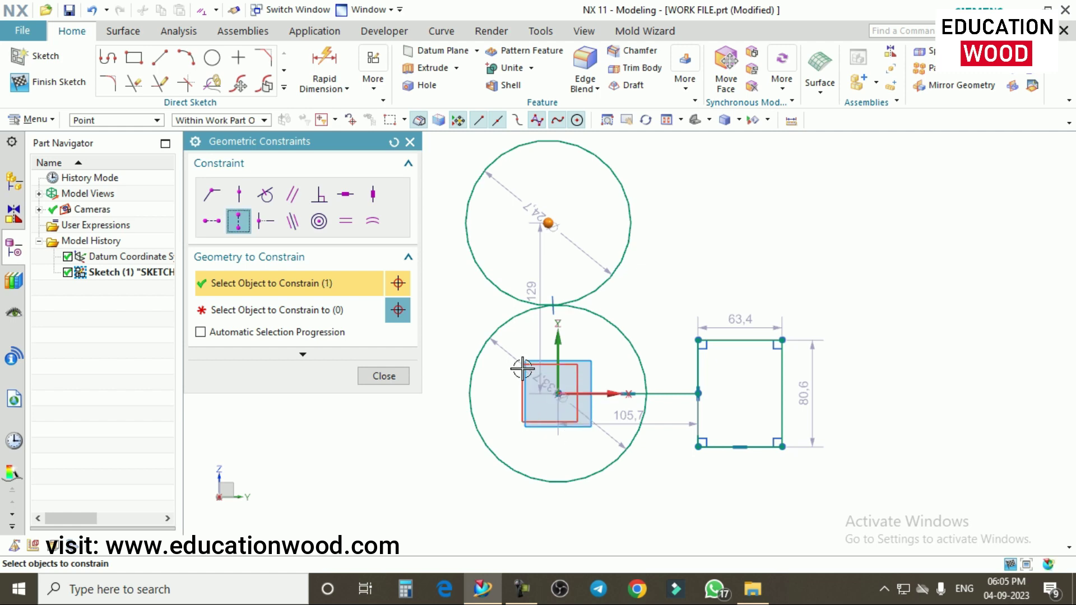
click(277, 310)
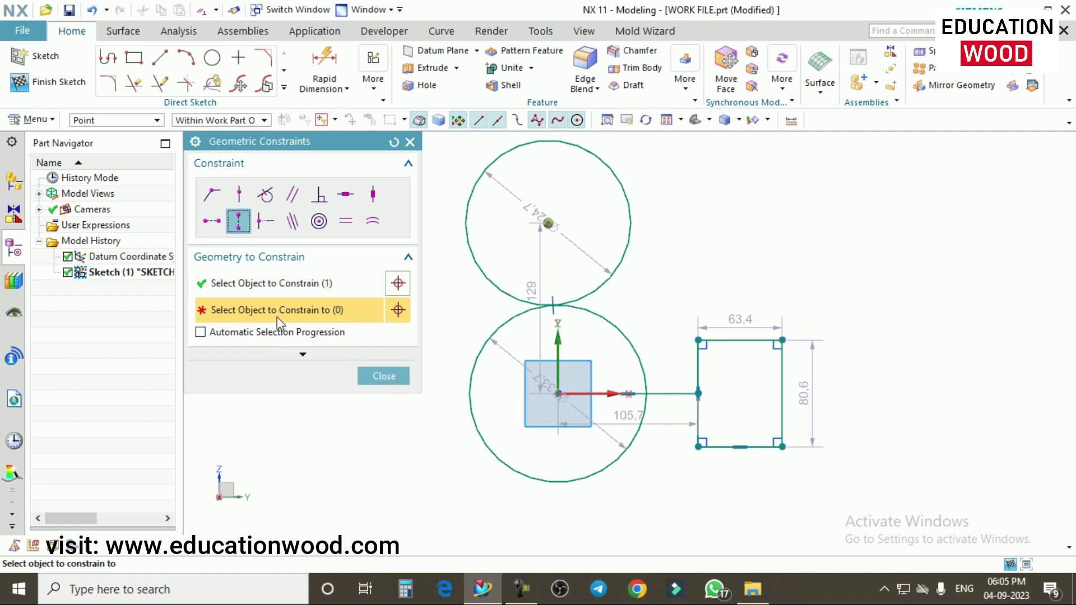
click(558, 394)
- Move the upper circle's diameter label aside and resize the upper circle
click(360, 375)
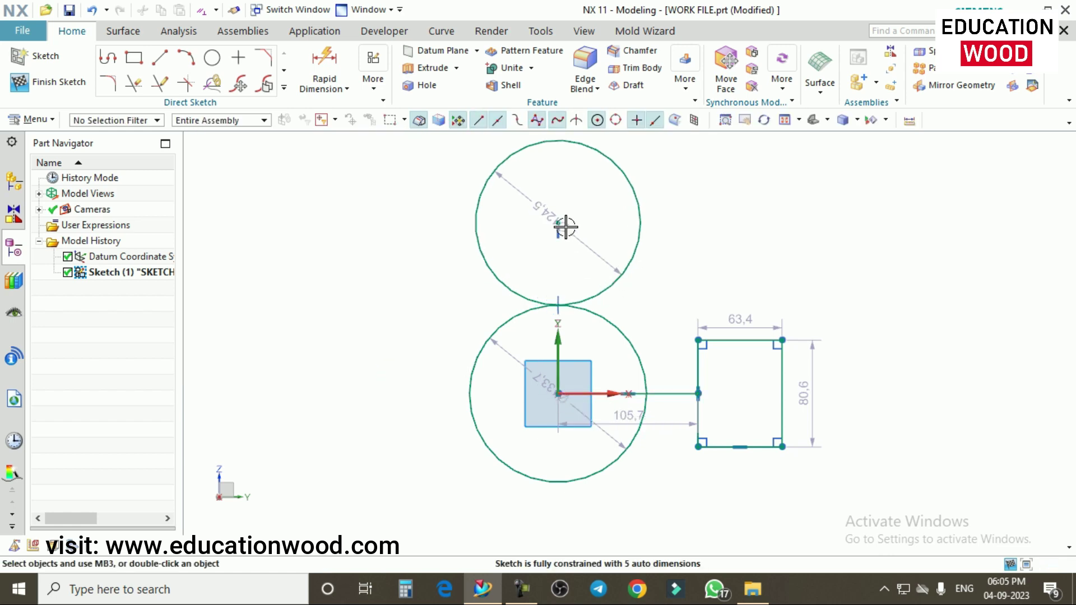
drag(541, 210, 725, 173)
drag(564, 224, 581, 209)
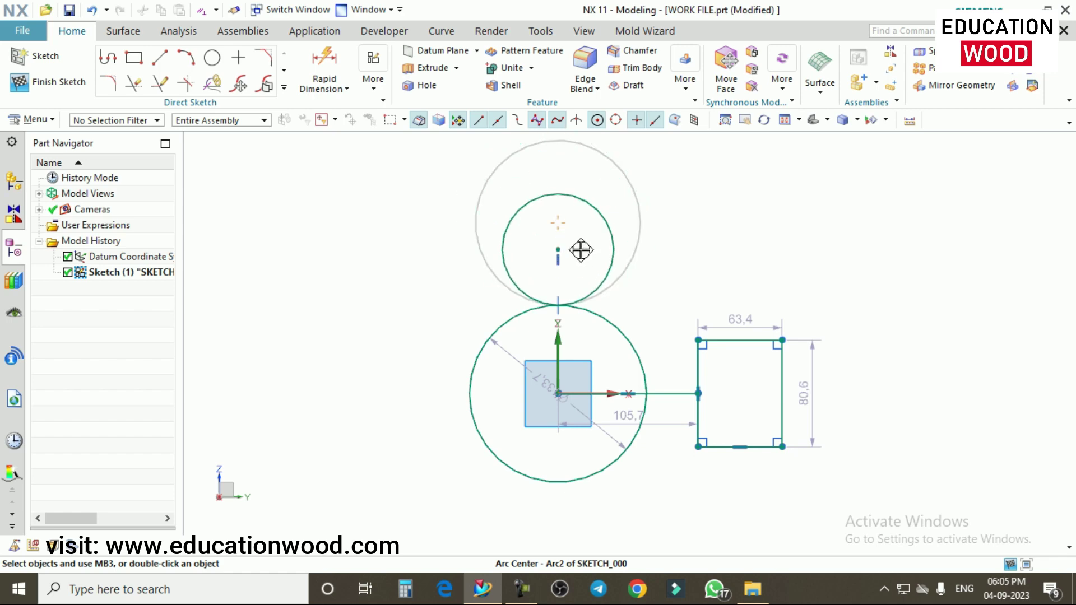
drag(581, 208, 584, 230)
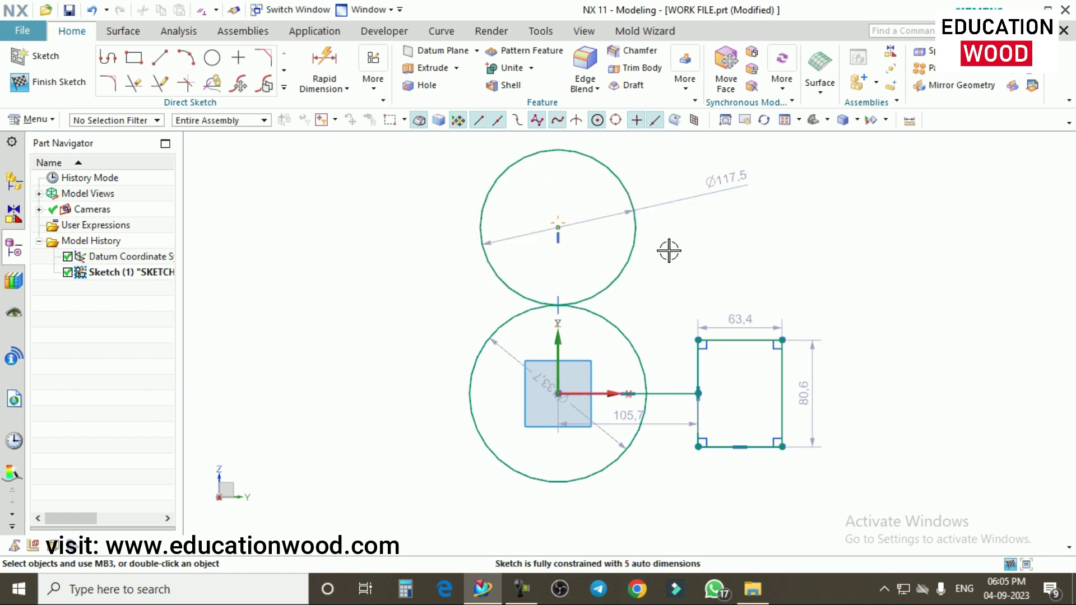
- Set both circle diameters to Ø100
double_click(712, 191)
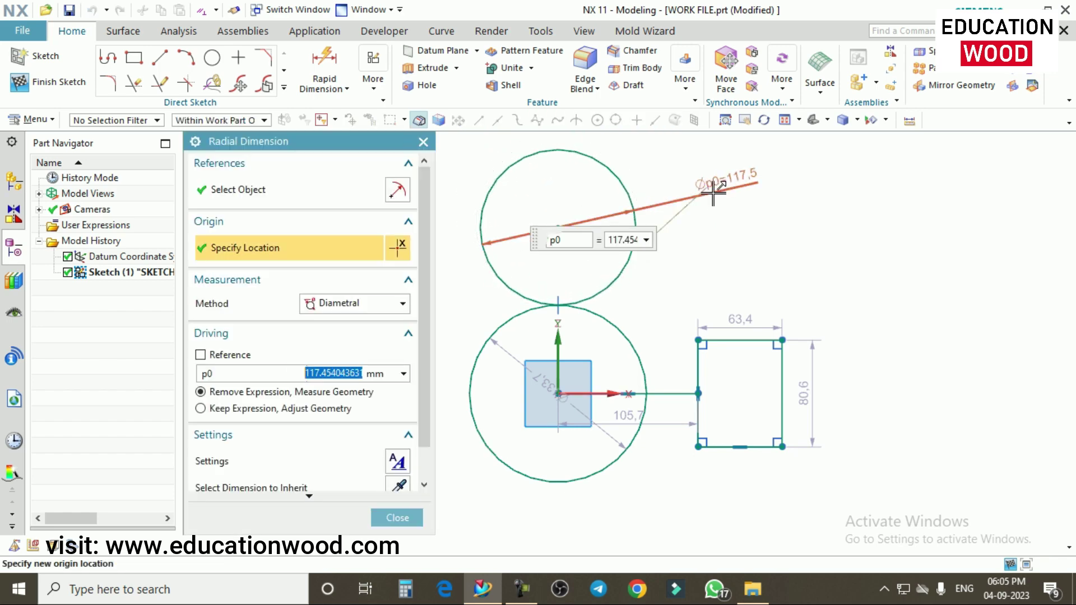
text(100)
key(Return)
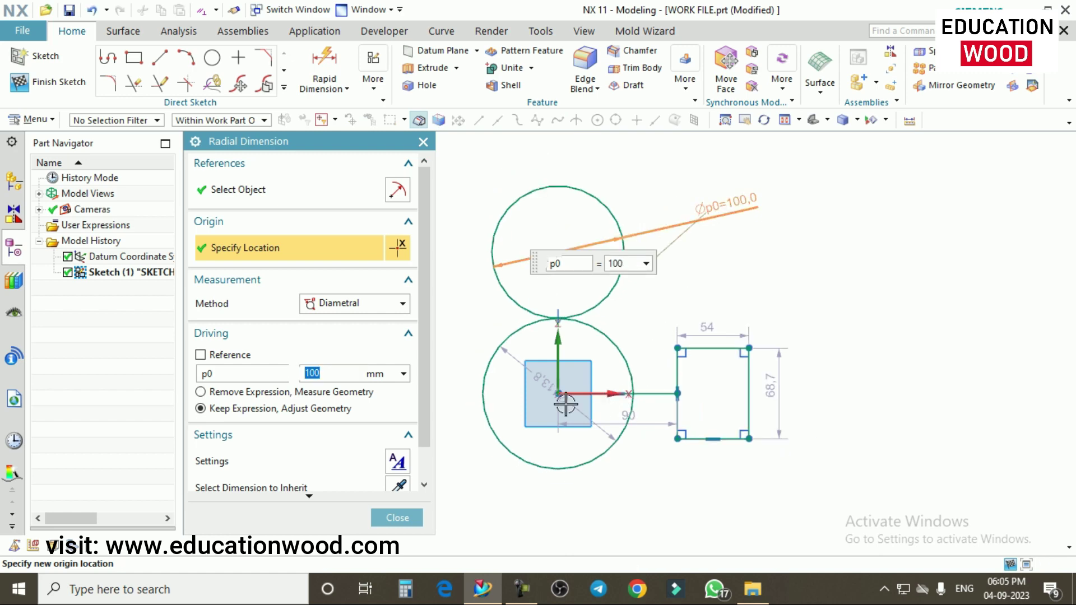
middle_click(528, 371)
double_click(528, 372)
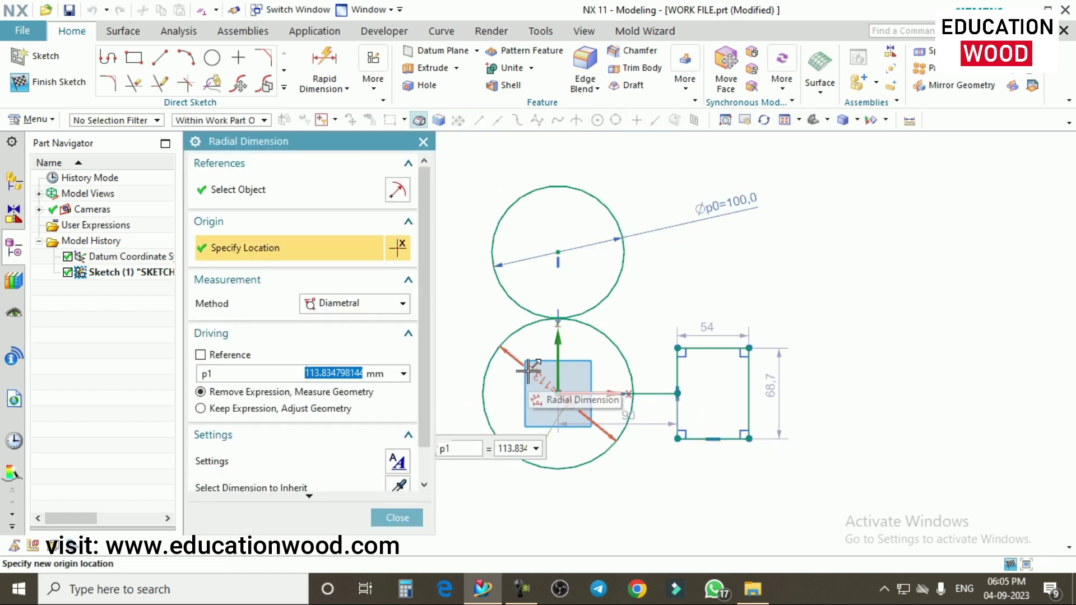
text(100)
key(Return)
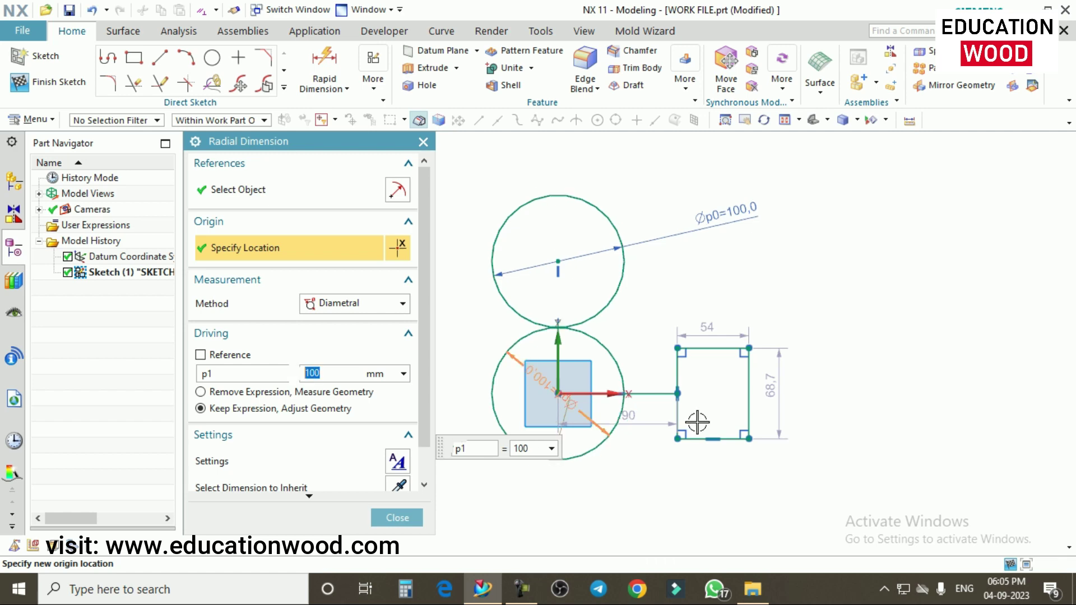
click(386, 524)
- Set the rectangle's width p2 and height p3 to 50 × 50
scroll(716, 281, up, 3)
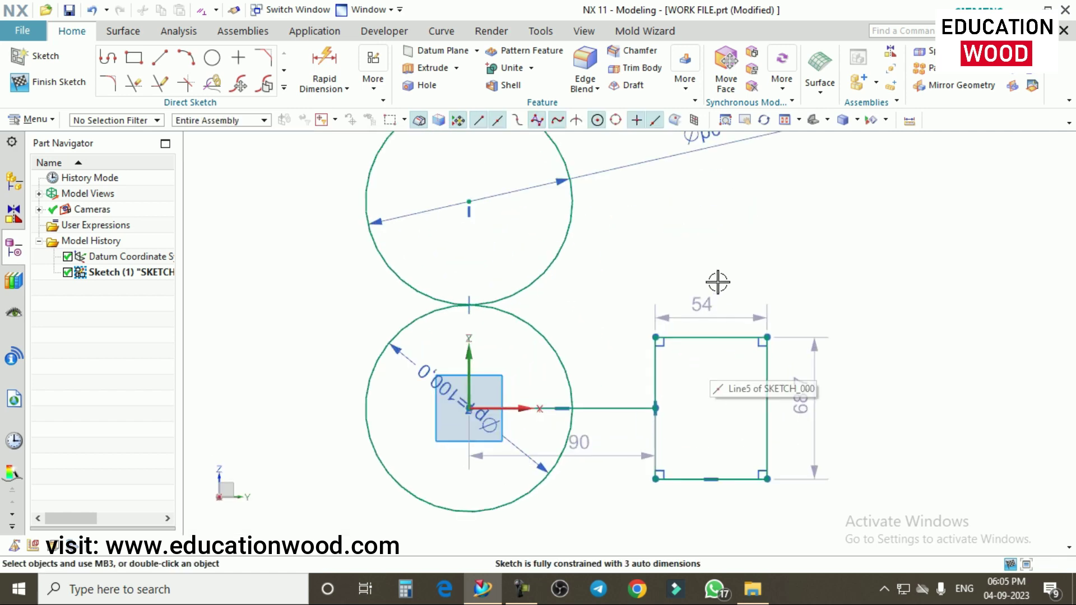
double_click(705, 308)
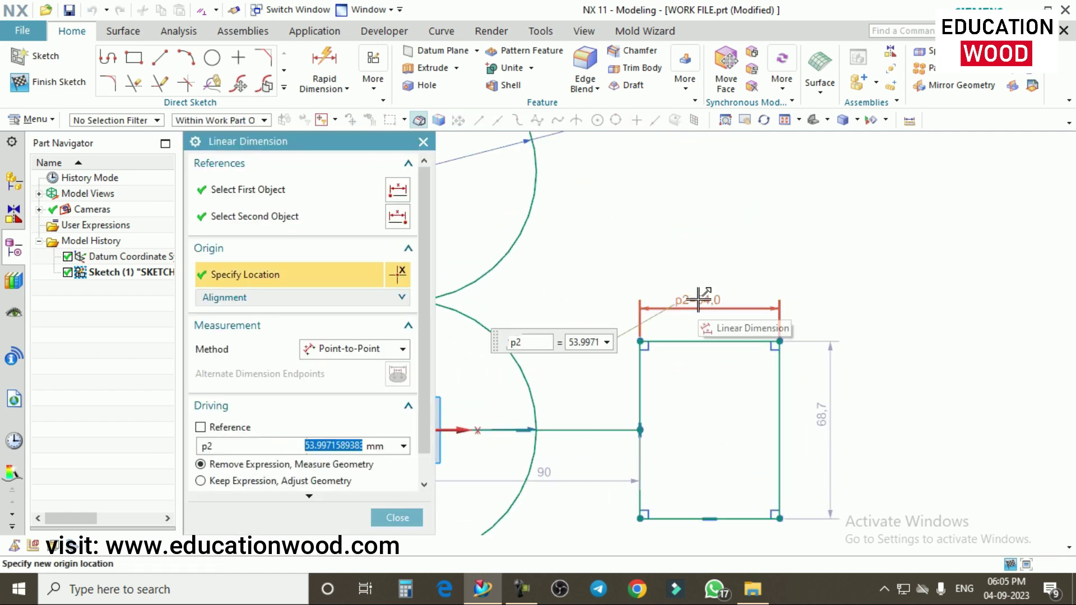
text(50)
key(Return)
double_click(817, 418)
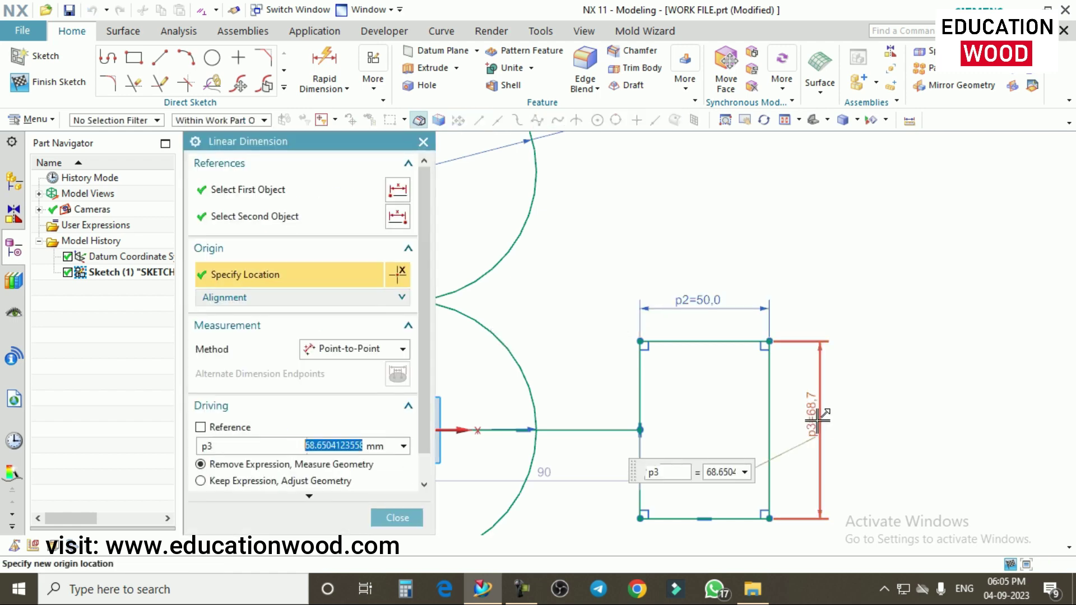
text(50)
key(Return)
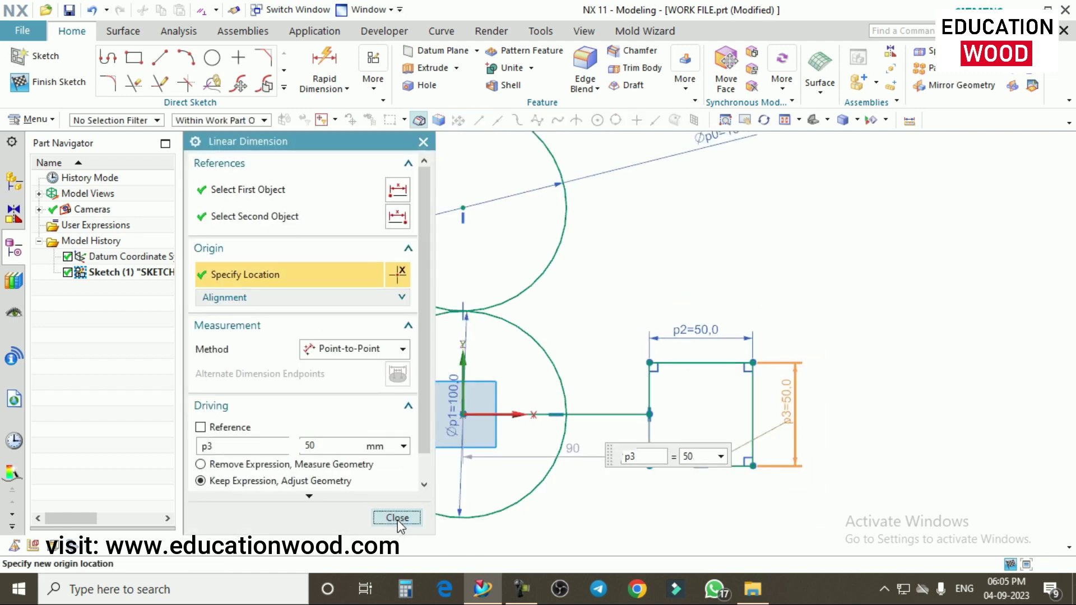
click(398, 518)
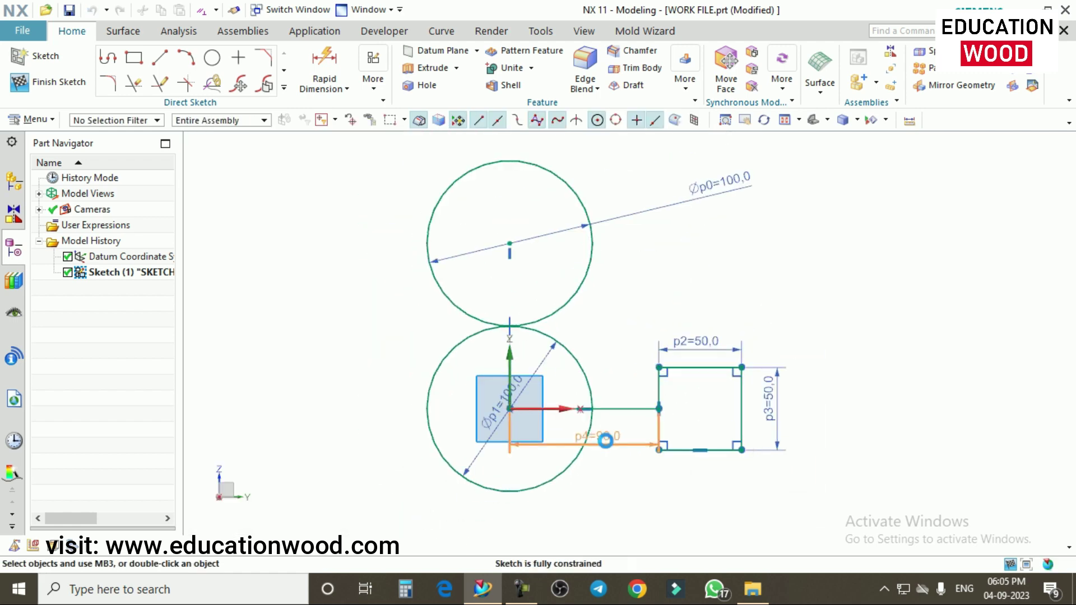
- Set the rectangle's distance p4 from the origin to 100
double_click(605, 441)
text(100)
key(Return)
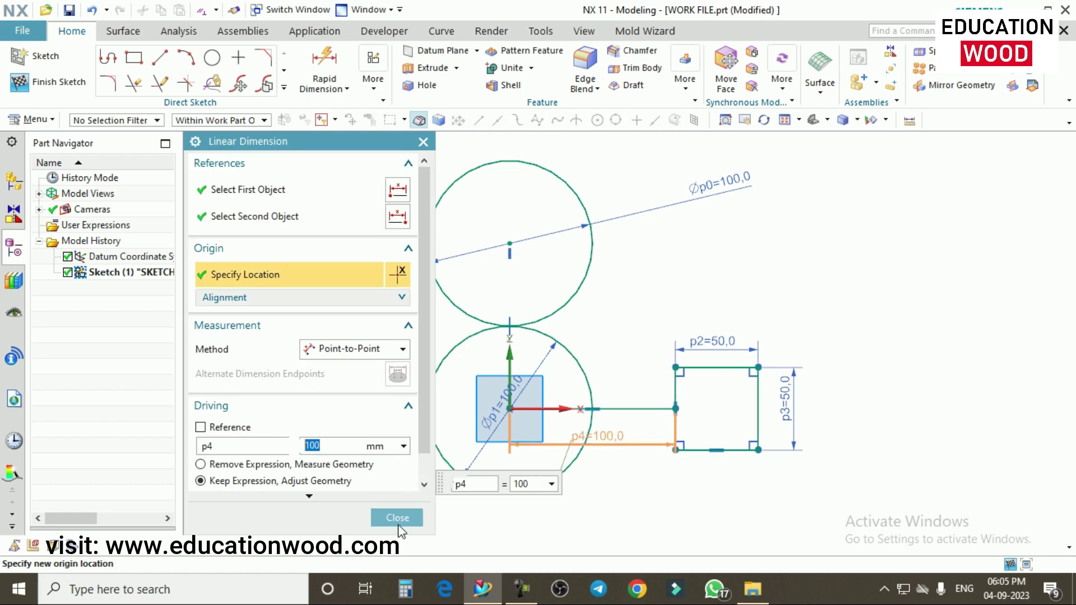
click(397, 519)
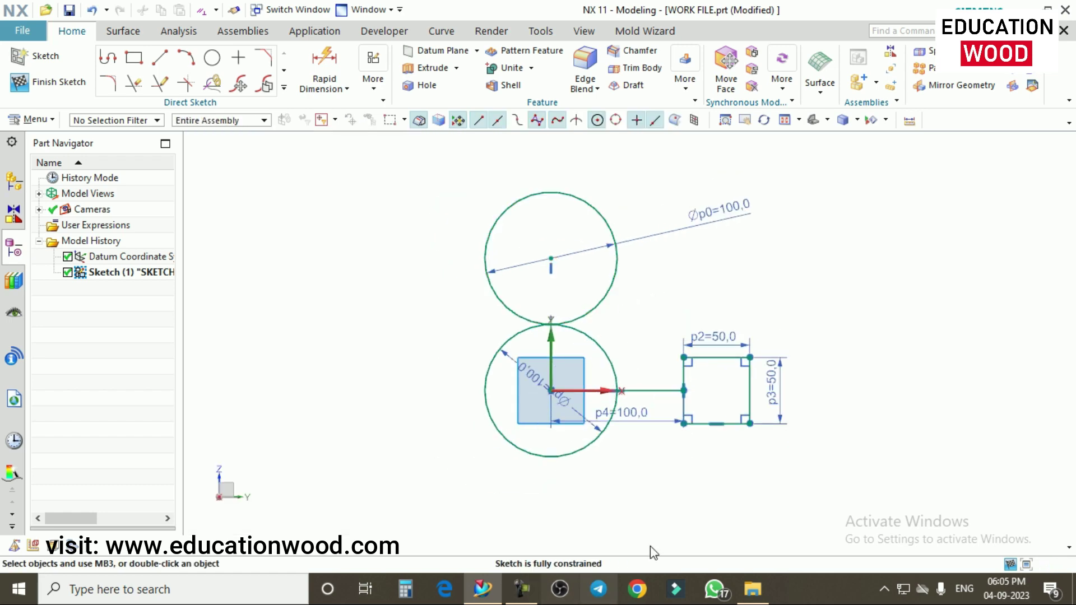
- Draw two slanted lines, about 135 and 116.6 long, ending close together right of the rectangle
scroll(634, 368, down, 1)
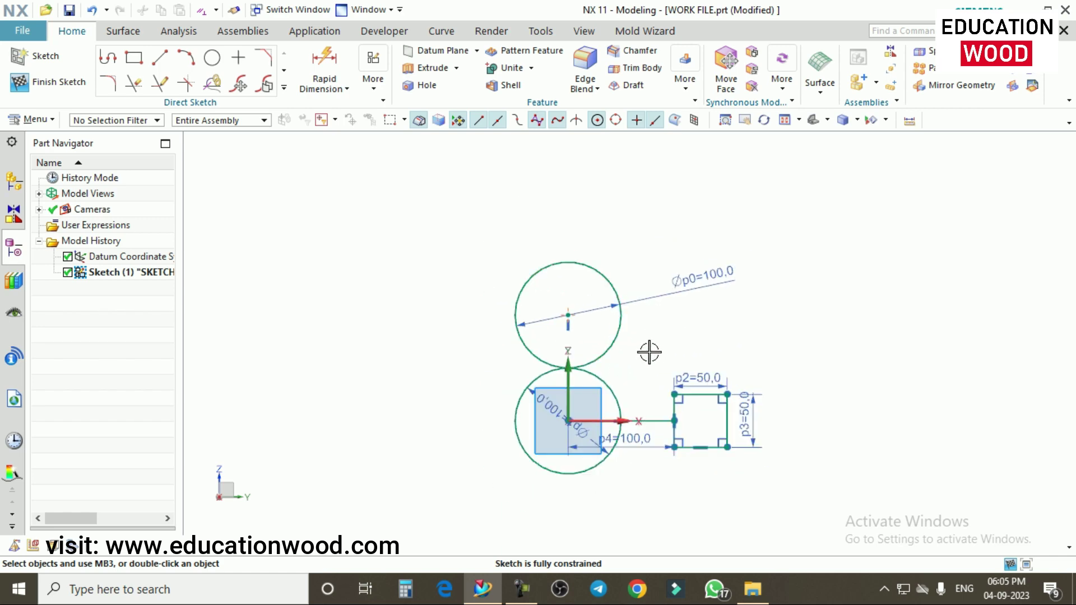
scroll(617, 342, up, 2)
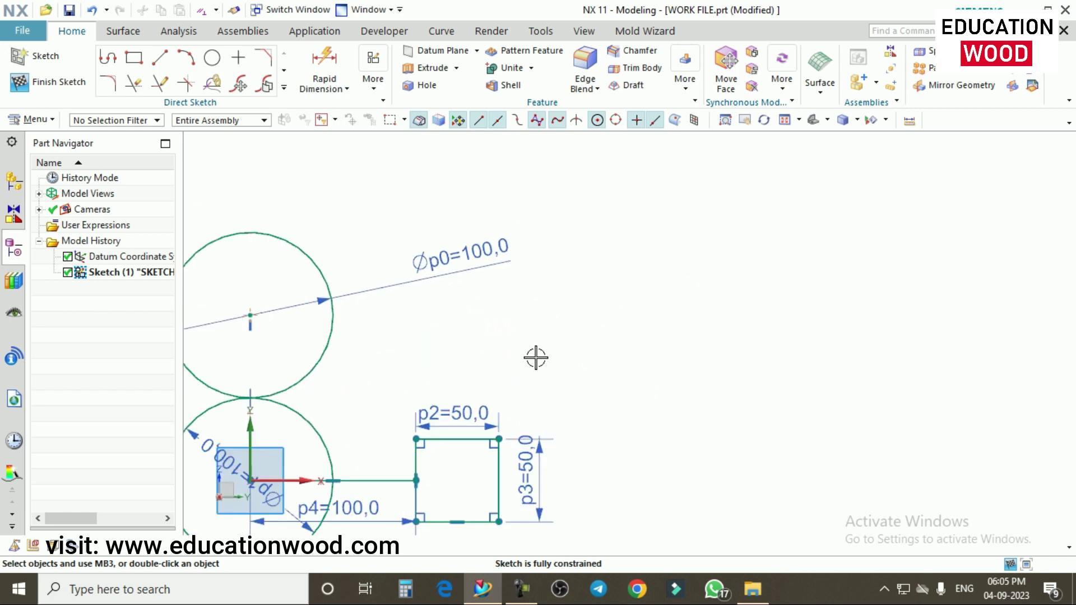
scroll(539, 353, down, 1)
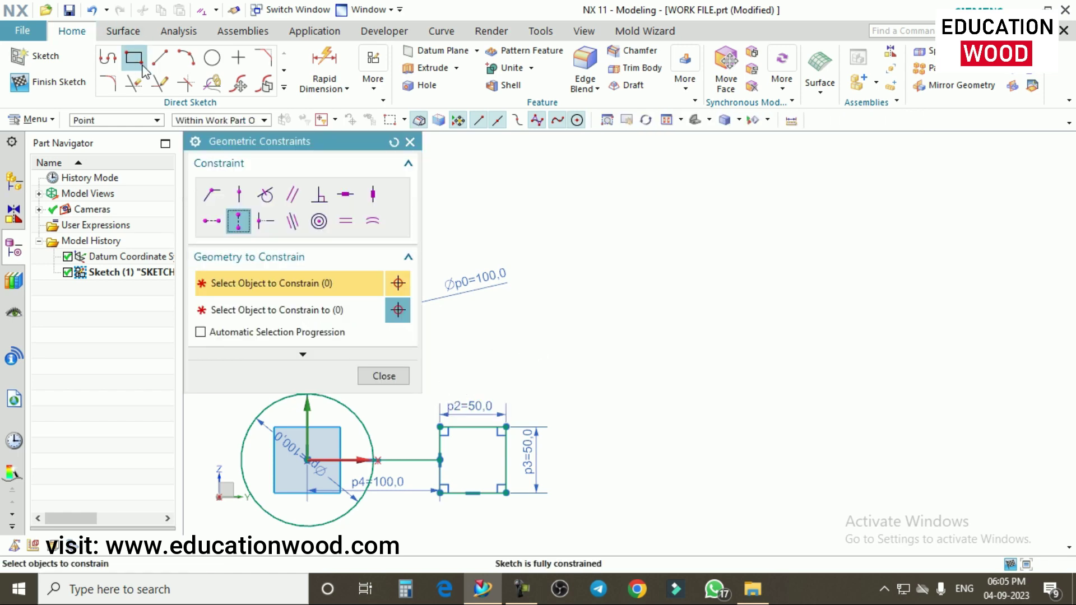
click(414, 144)
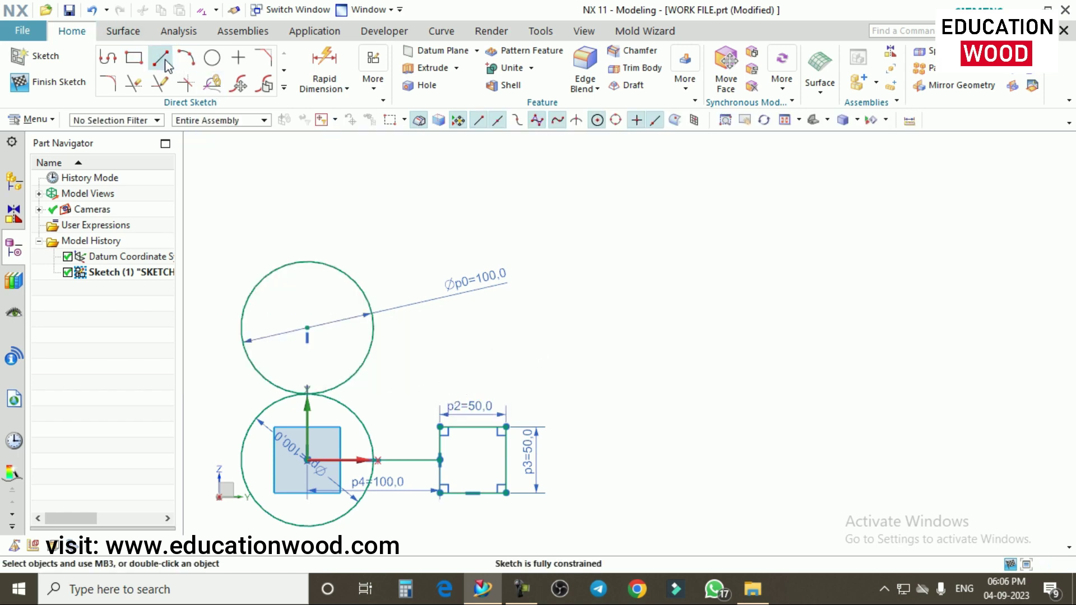
click(161, 58)
click(625, 242)
click(803, 261)
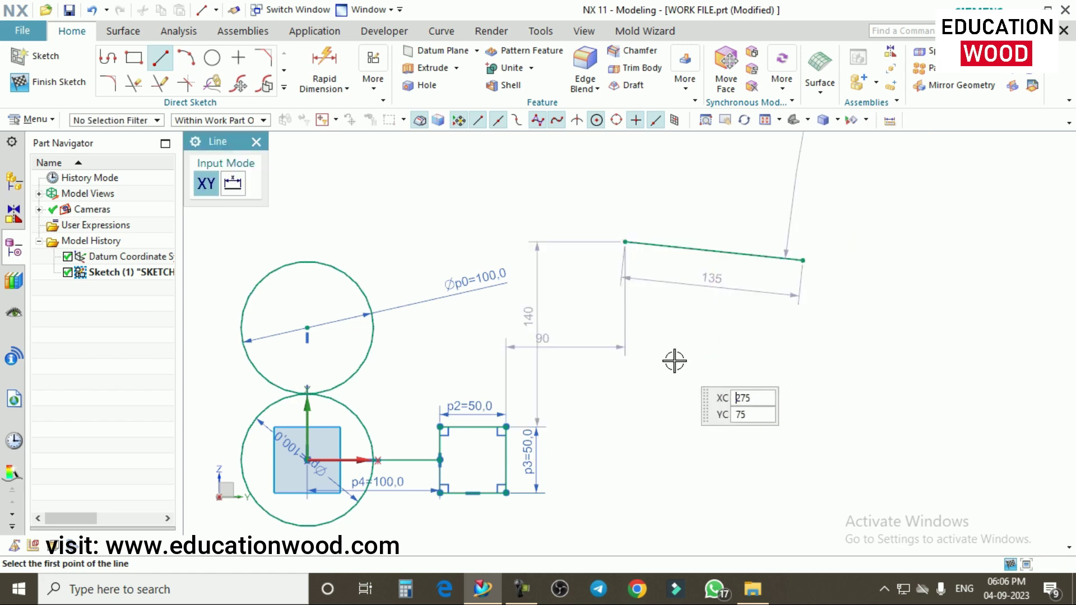
click(658, 374)
click(802, 321)
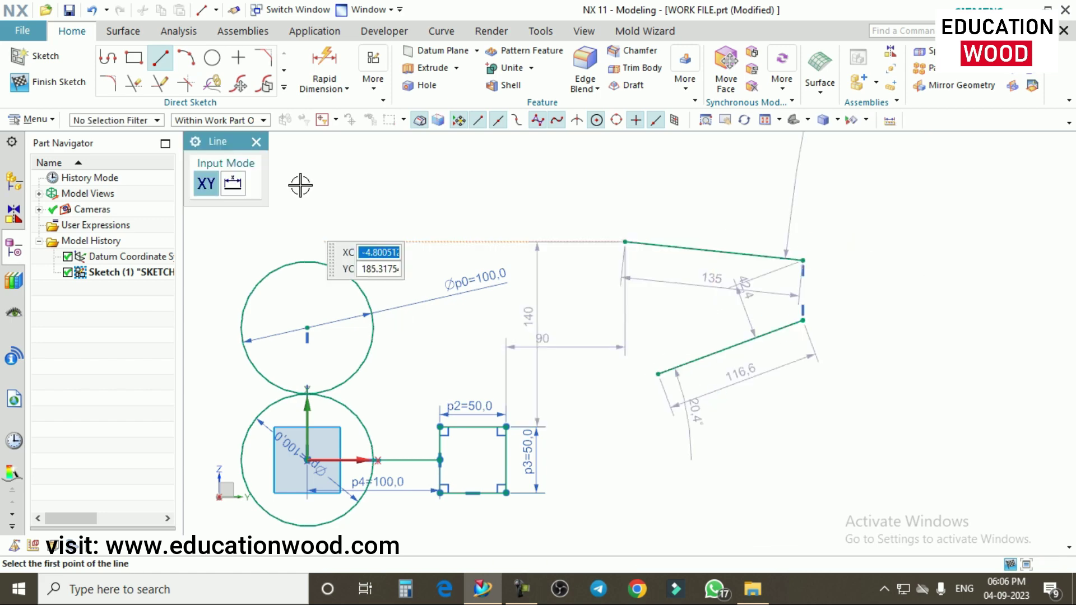
click(256, 141)
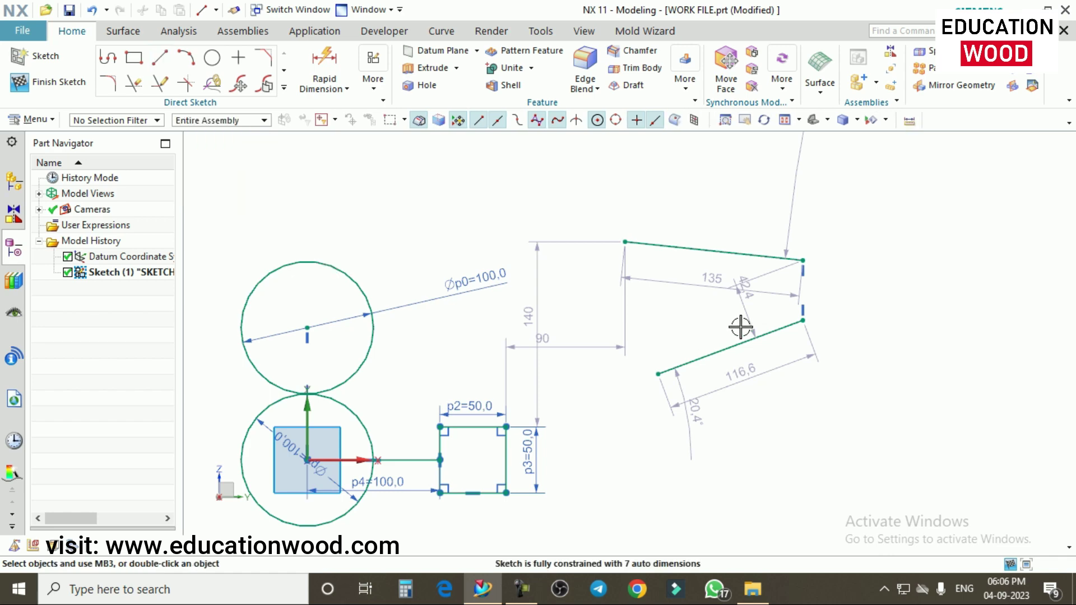
- Delete the vertical constraint between the lines' right ends and select the Coincident constraint
right_click(805, 307)
click(818, 297)
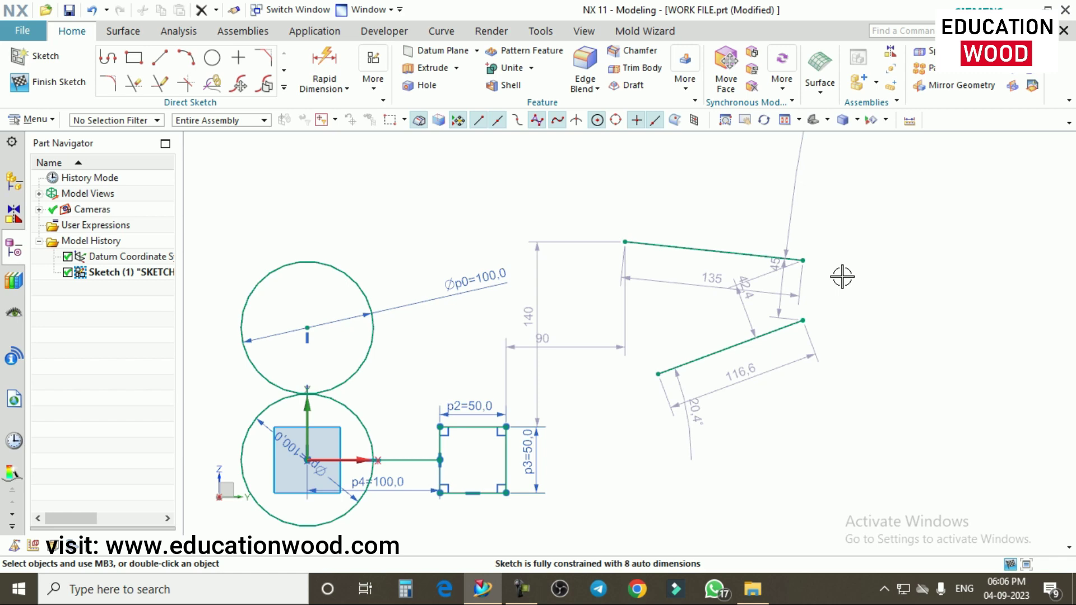
key(c)
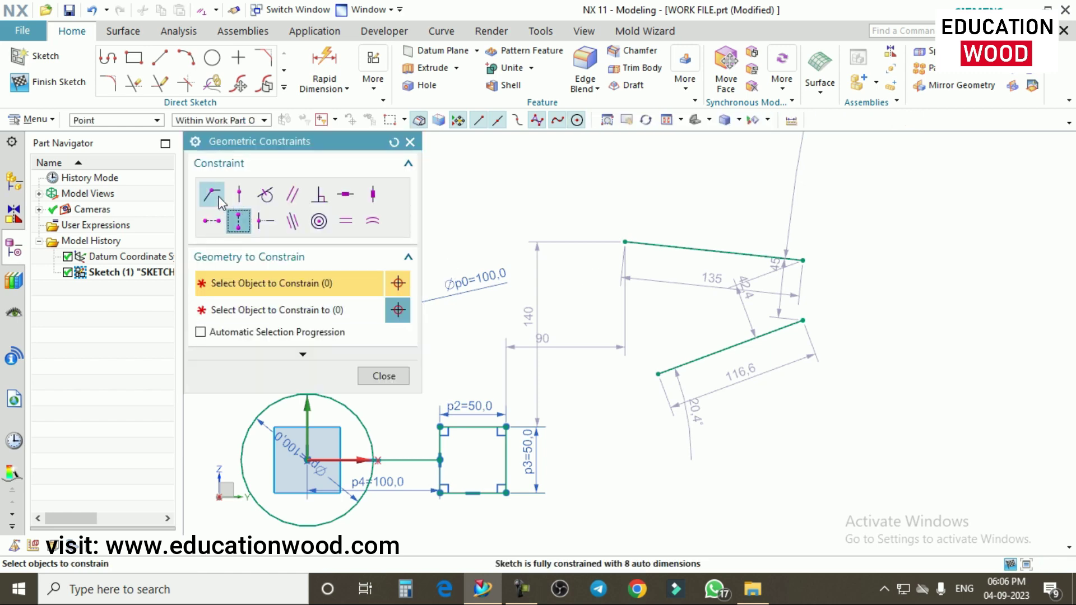
click(219, 201)
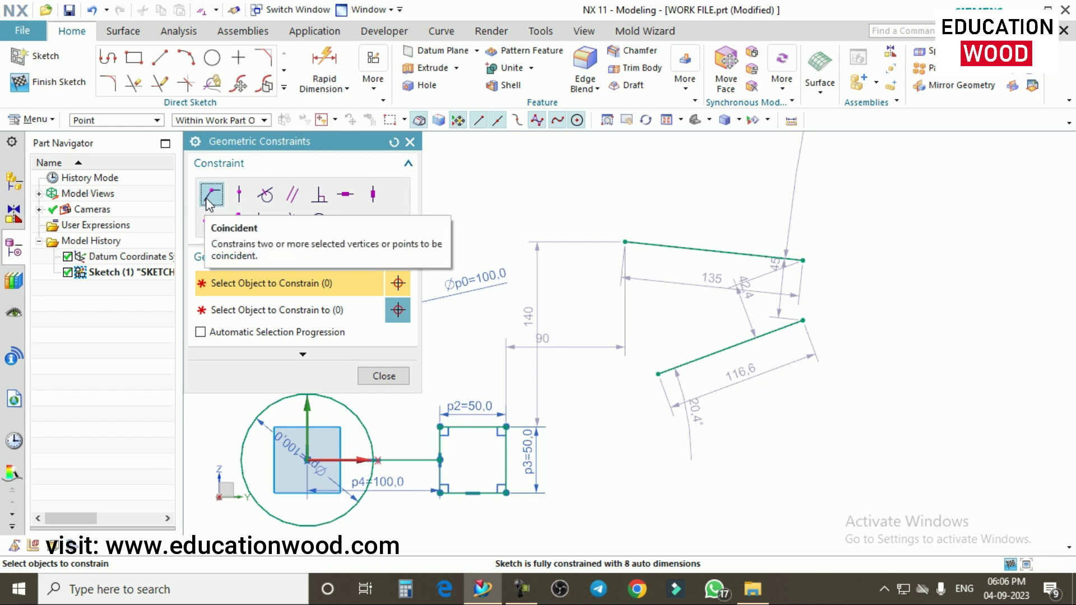
- Make the lower line's right end coincident with the upper line's, then drag the lower line
click(805, 273)
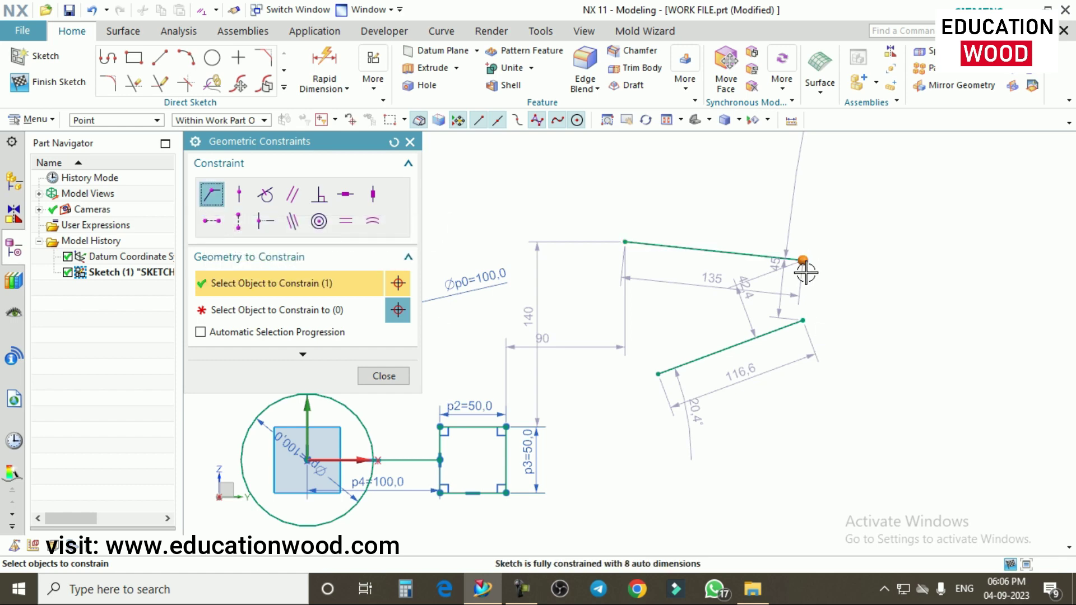
click(301, 318)
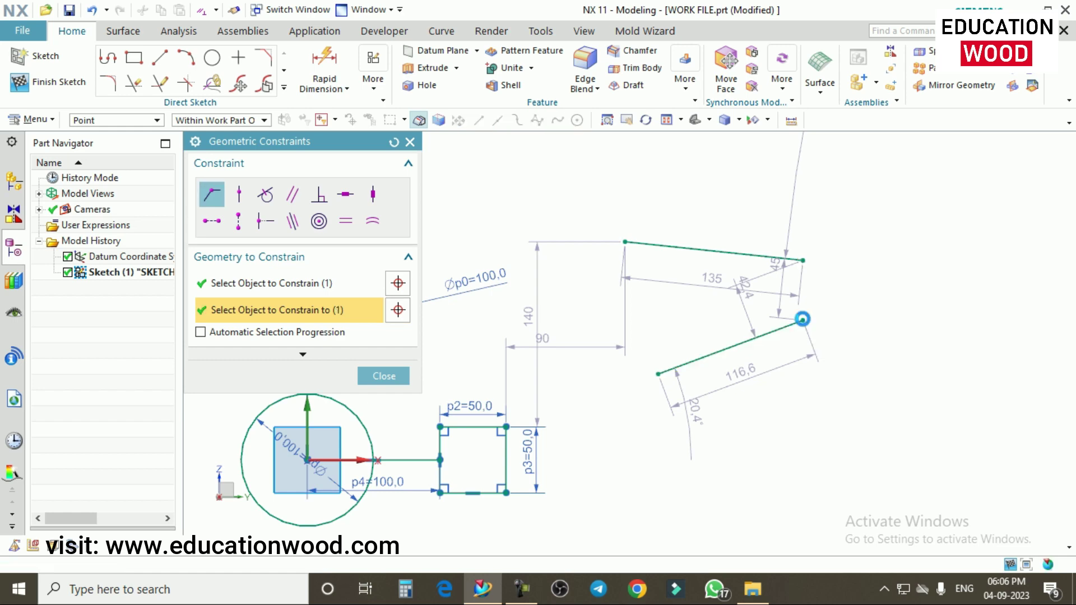
click(804, 319)
click(383, 376)
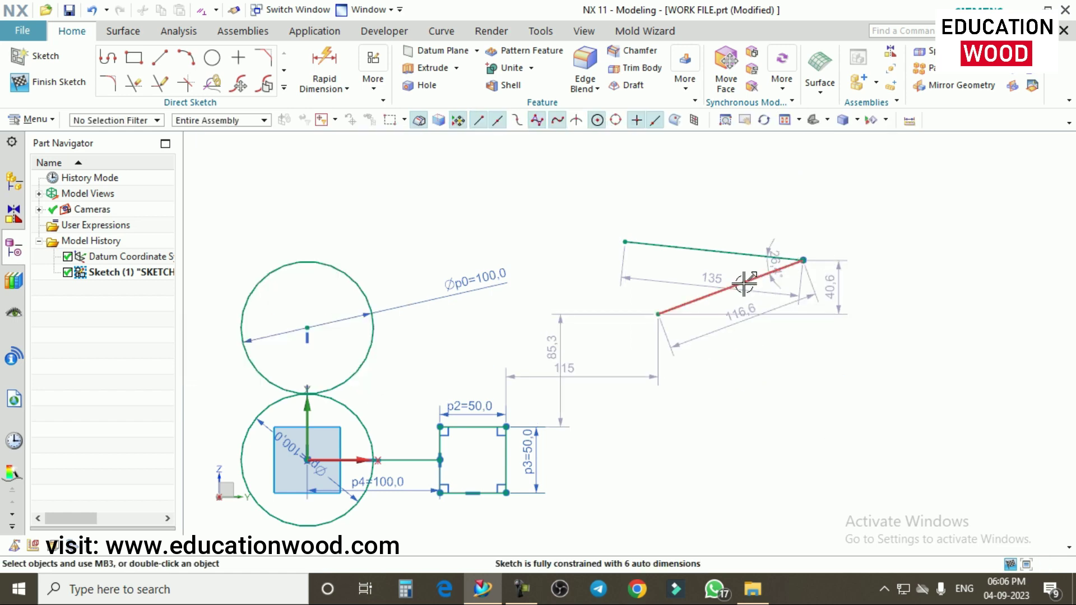
mouse_move(736, 286)
mouse_down()
mouse_move(837, 333)
mouse_move(594, 322)
mouse_move(783, 175)
mouse_move(857, 406)
mouse_move(654, 373)
mouse_move(764, 340)
mouse_move(740, 319)
mouse_move(750, 318)
mouse_up()
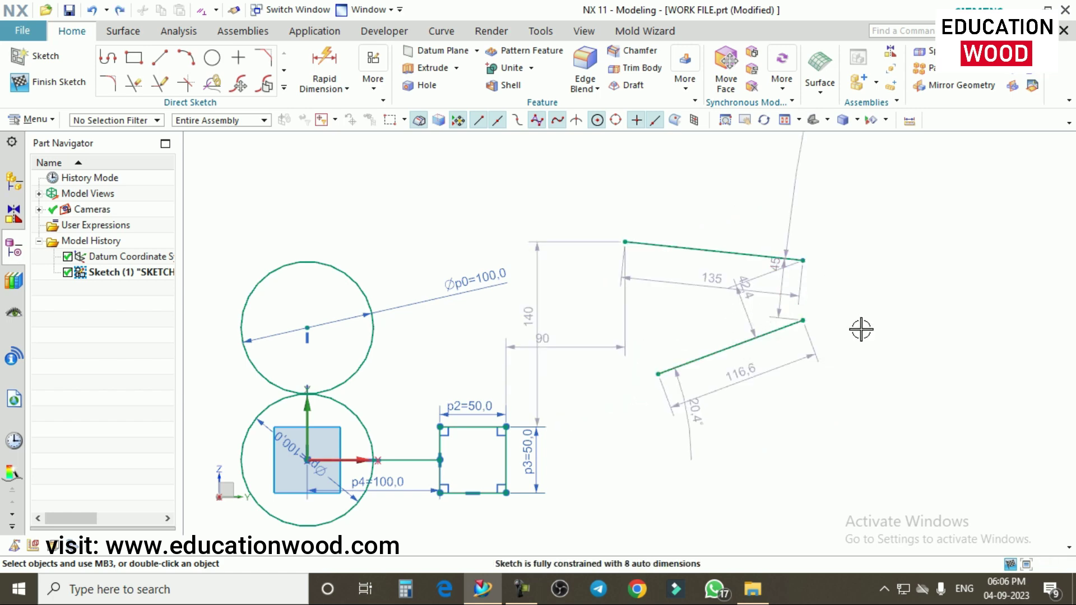
key(c)
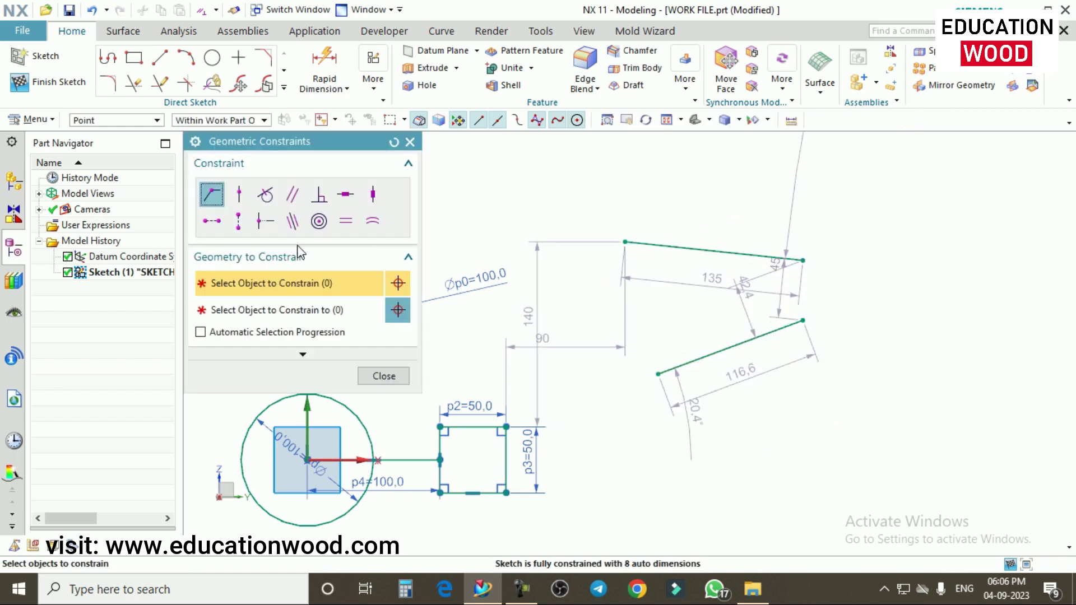
click(239, 200)
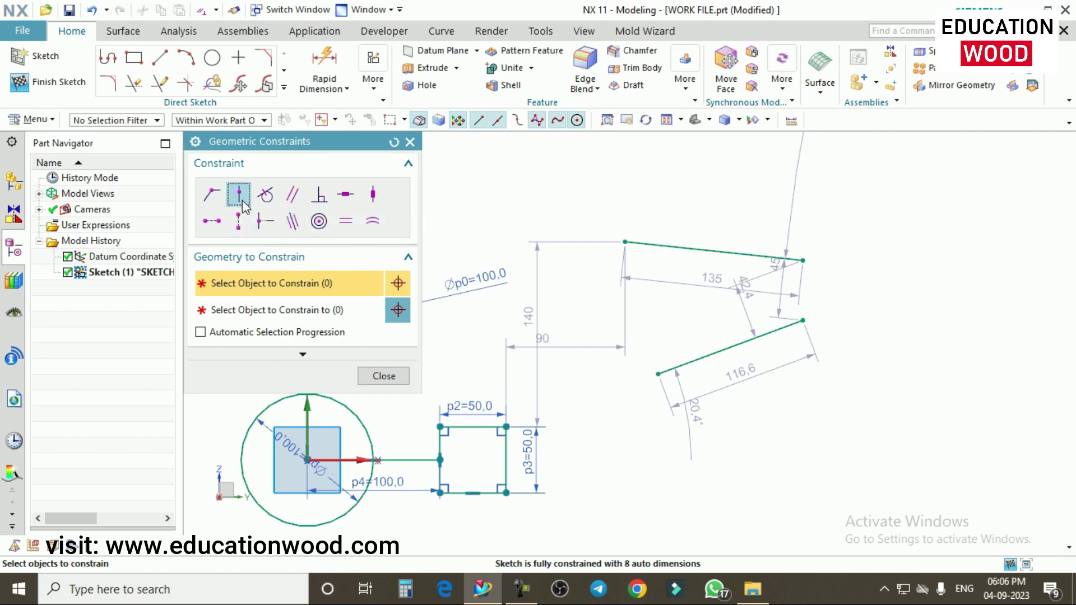
click(804, 323)
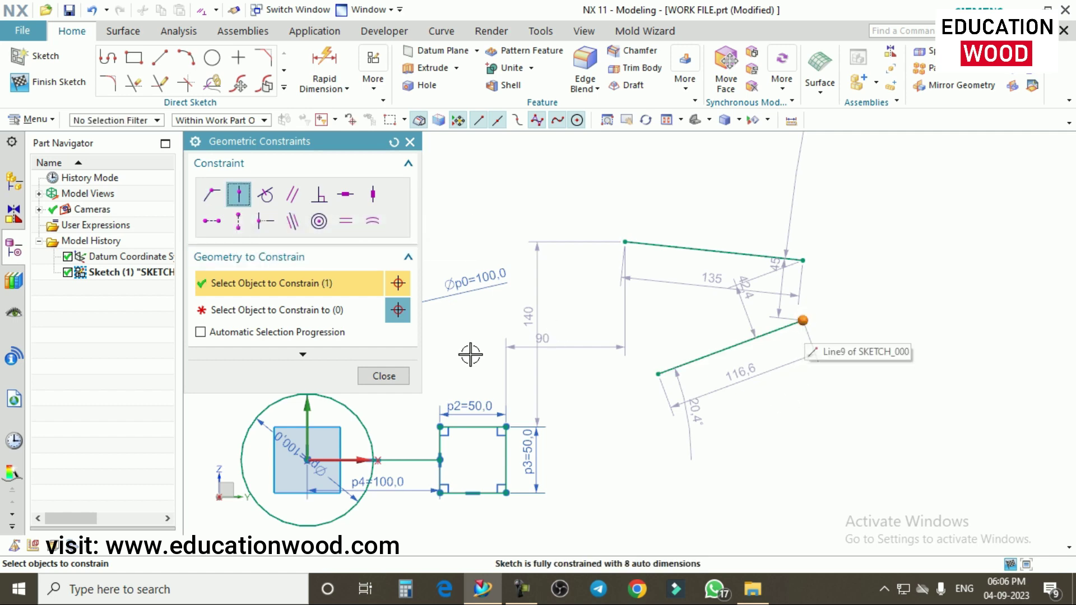
click(695, 250)
click(382, 380)
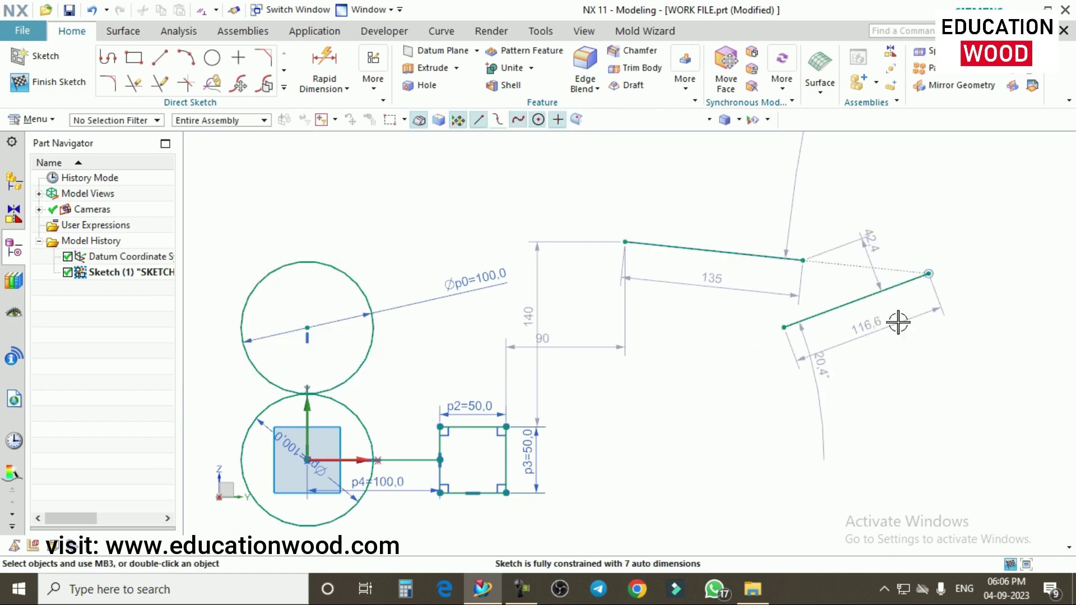
mouse_move(855, 301)
mouse_down()
mouse_move(749, 320)
mouse_move(427, 233)
mouse_move(630, 286)
mouse_move(857, 368)
mouse_move(826, 380)
mouse_move(490, 214)
mouse_up()
drag(477, 248, 646, 327)
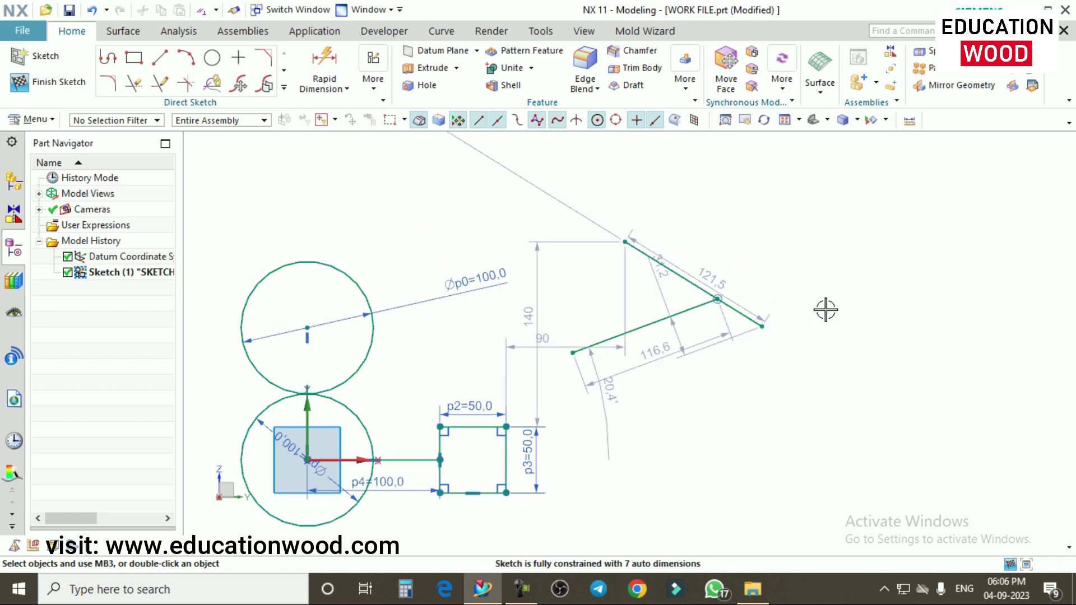
key(ctrl+z)
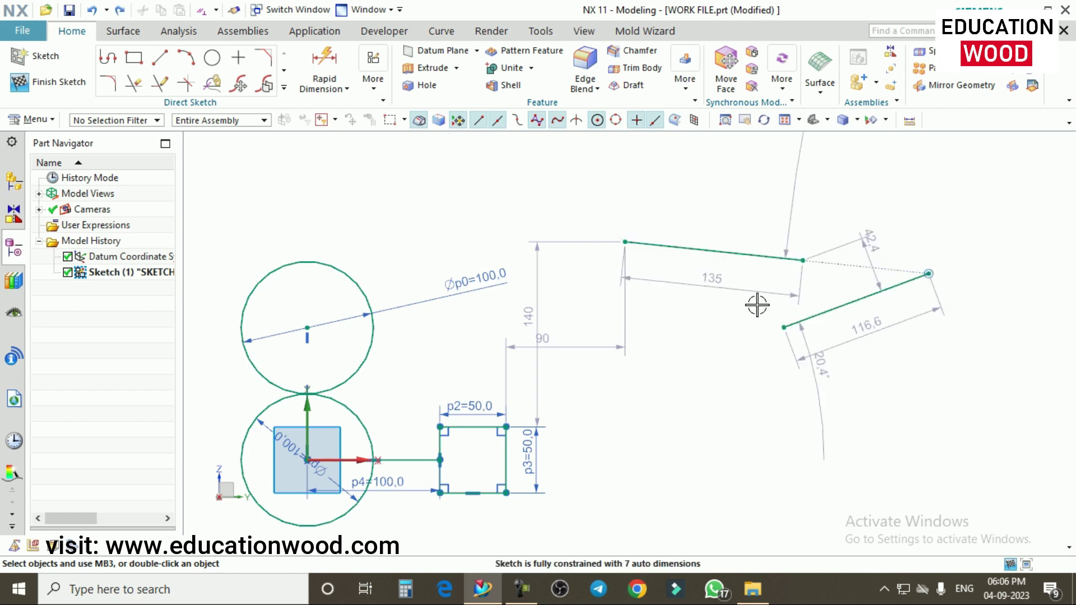
key(ctrl+z)
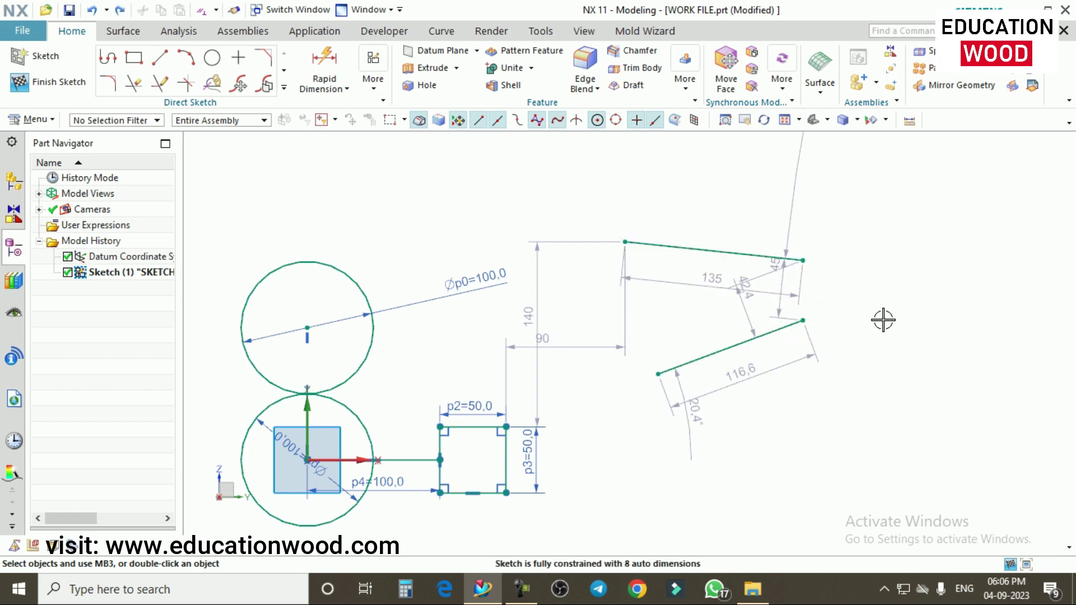
key(c)
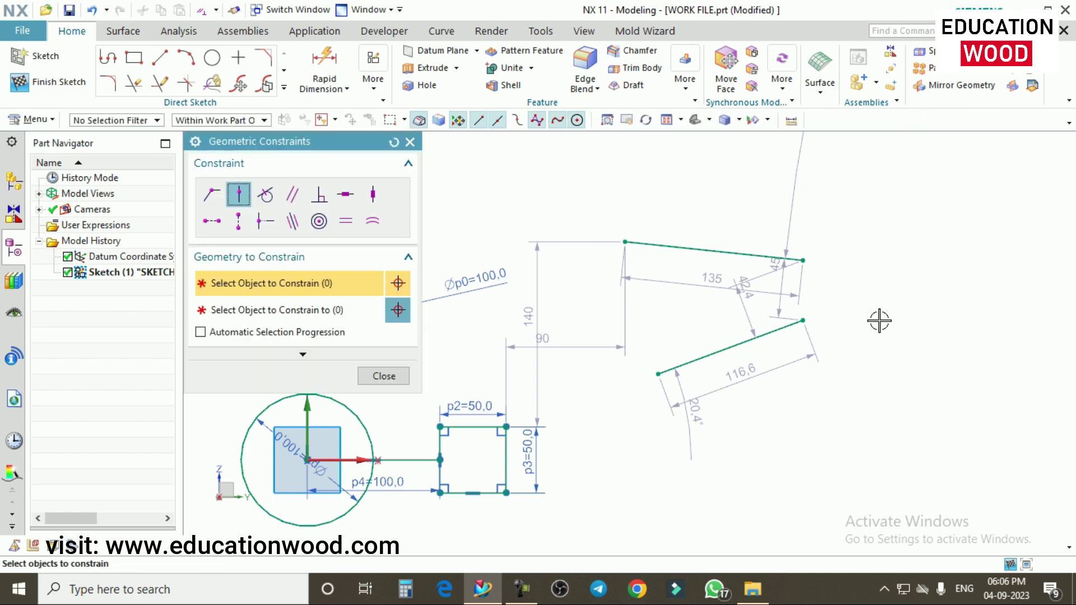
- Make the top line parallel to the lower line
click(292, 197)
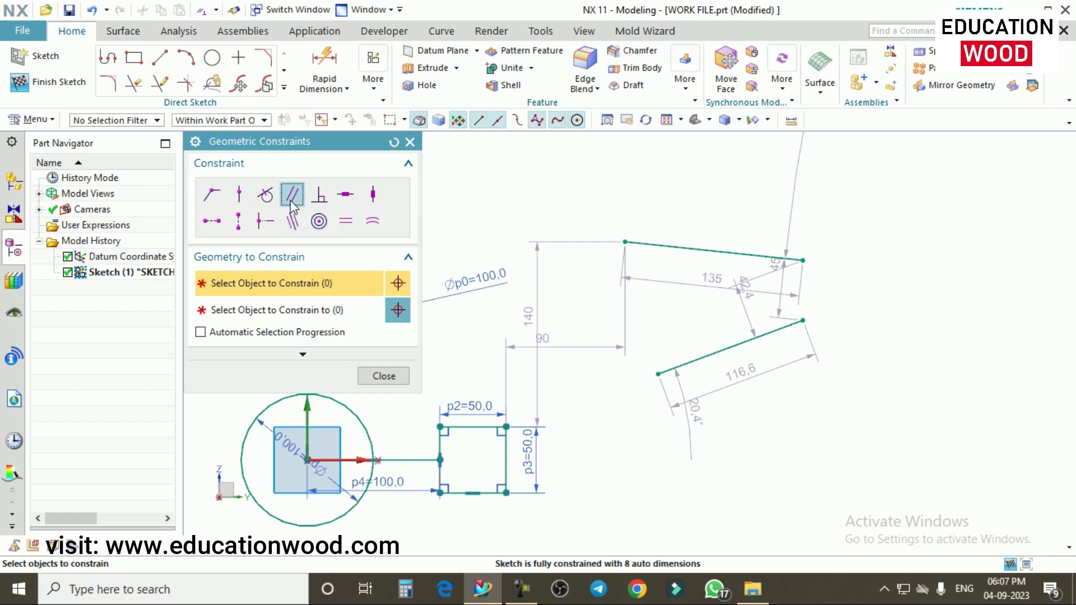
click(740, 270)
click(280, 309)
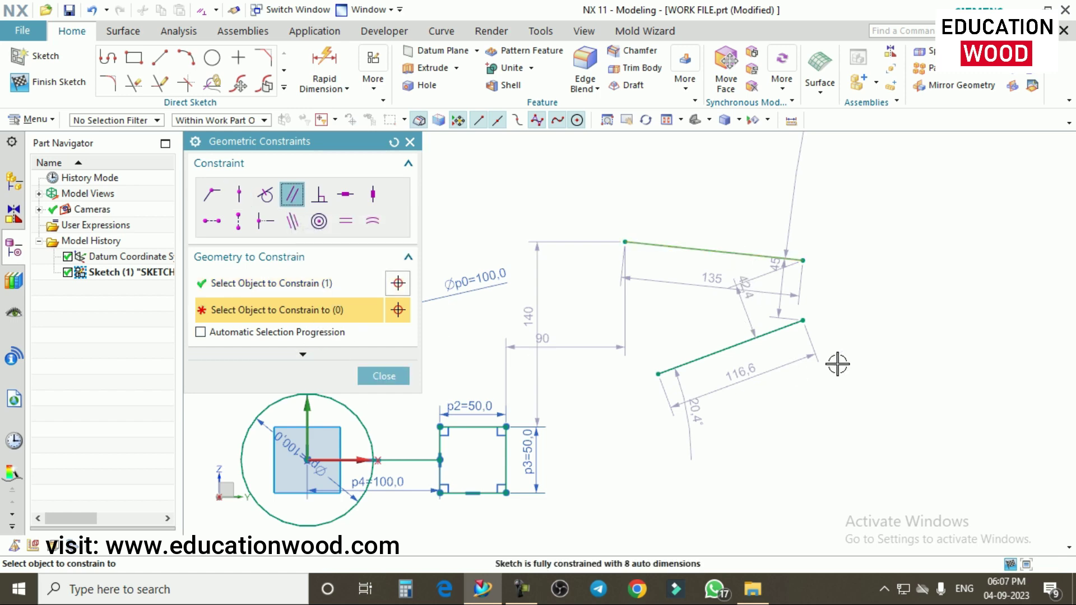
click(735, 343)
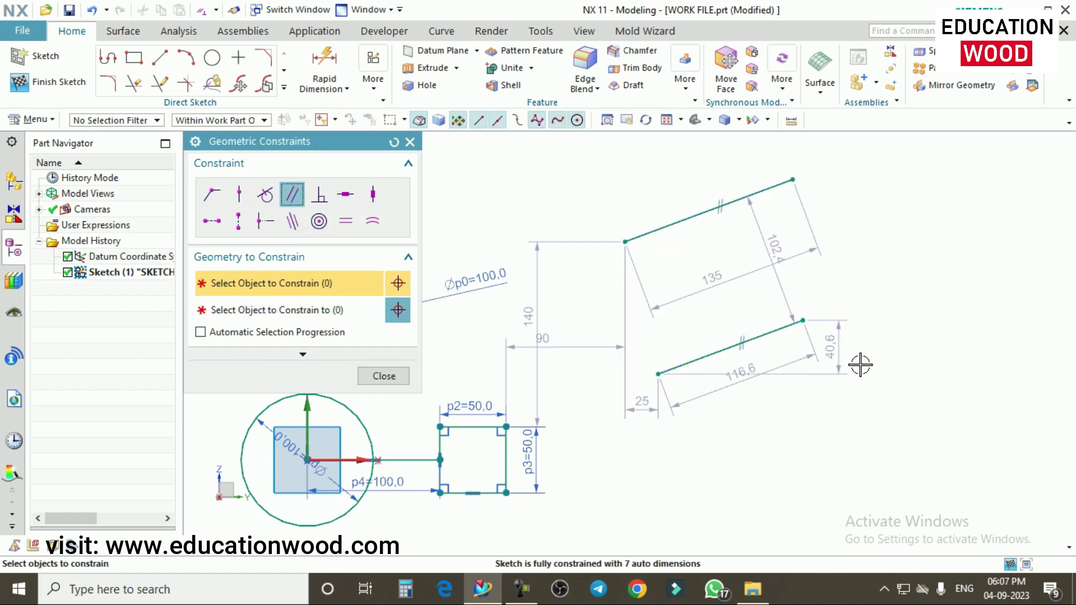
click(374, 381)
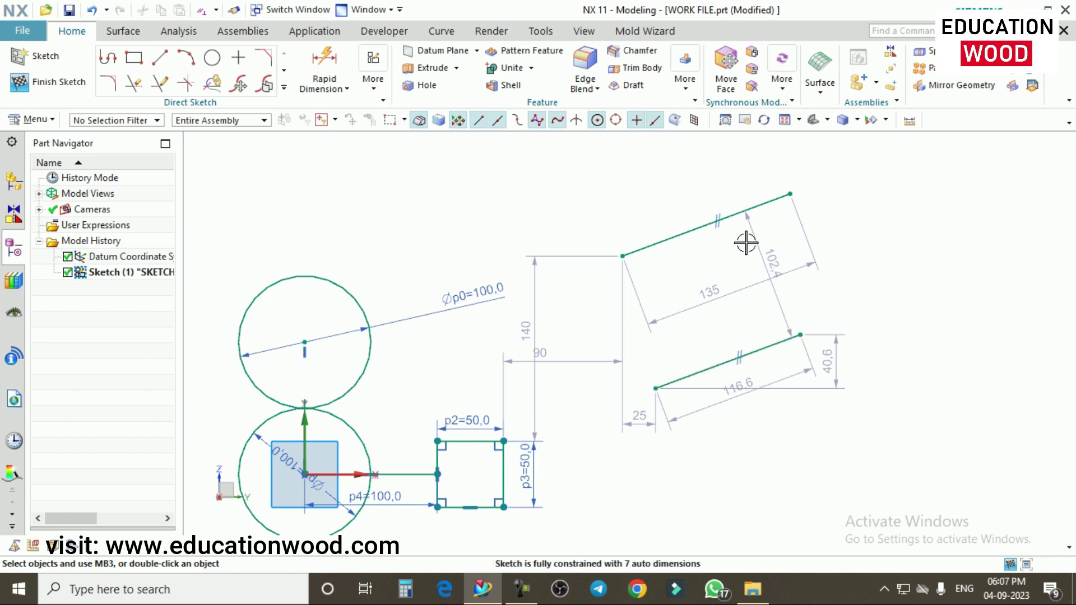
- Constrain the top line to be horizontal
key(c)
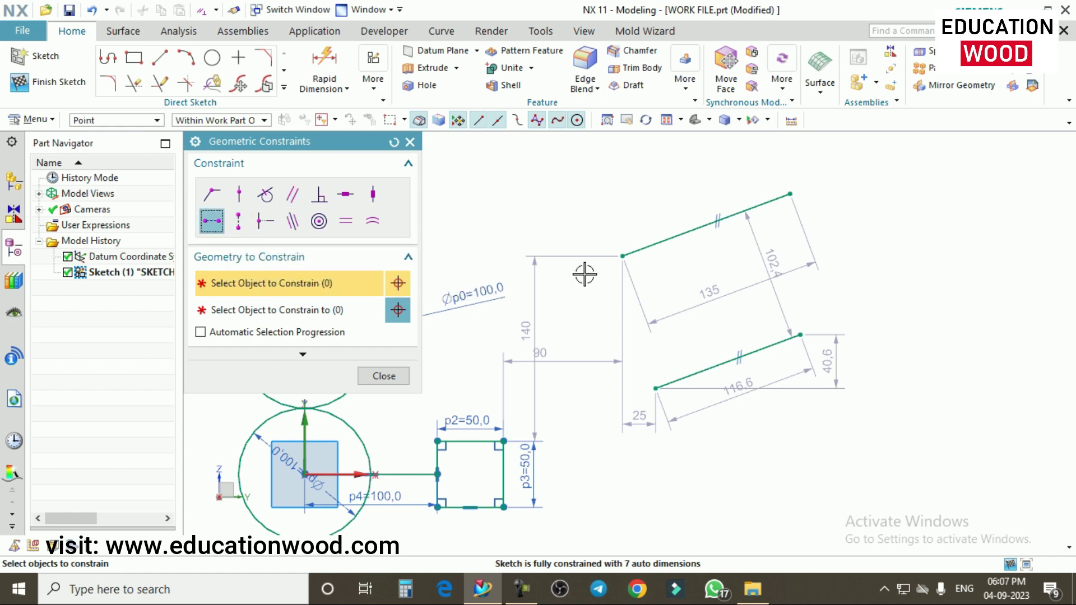
click(345, 193)
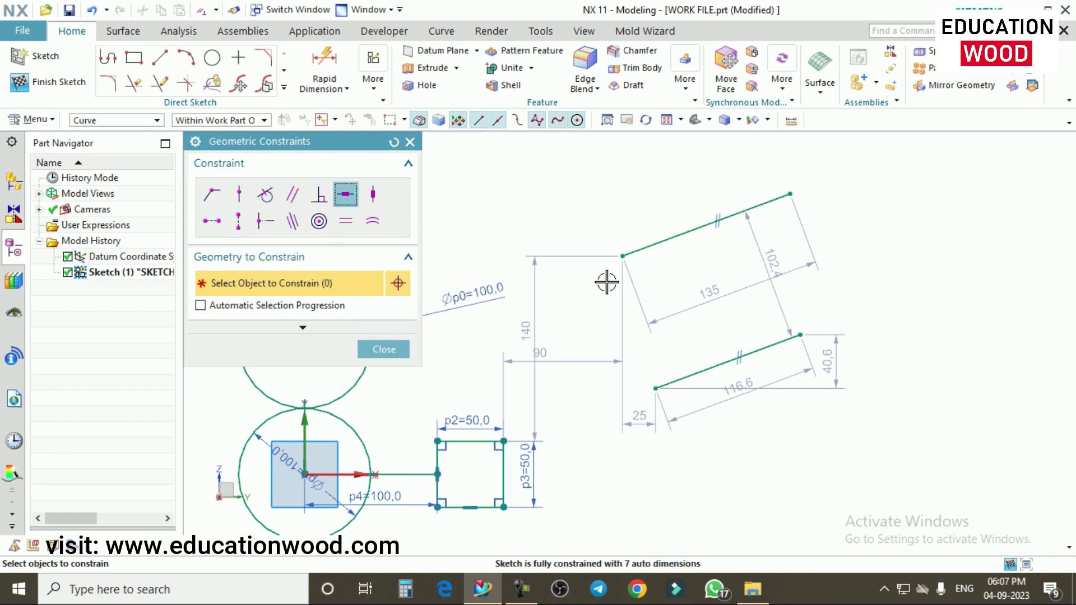
click(749, 214)
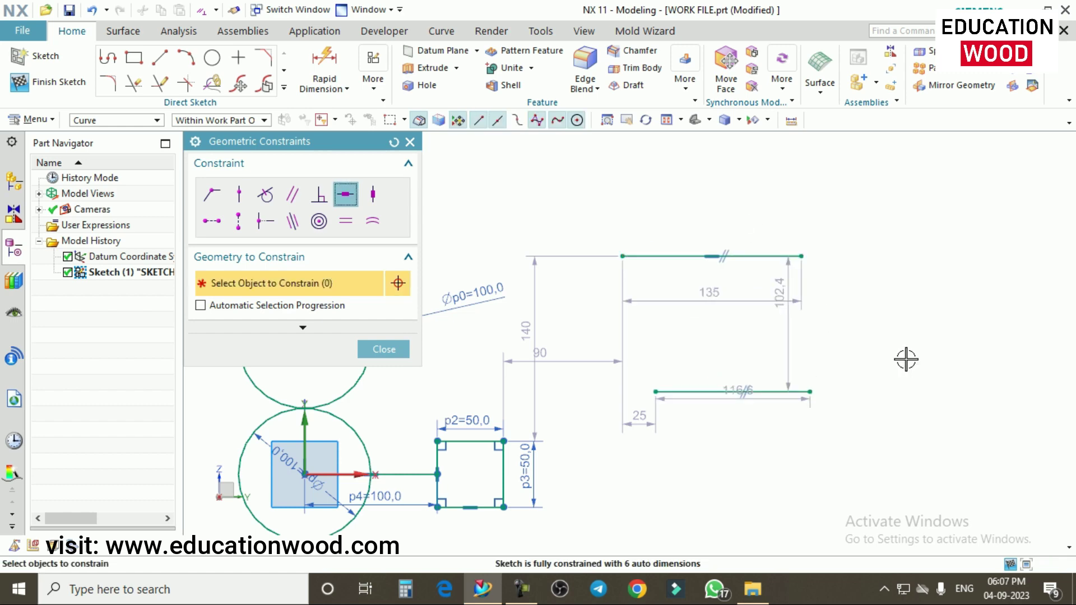
click(385, 351)
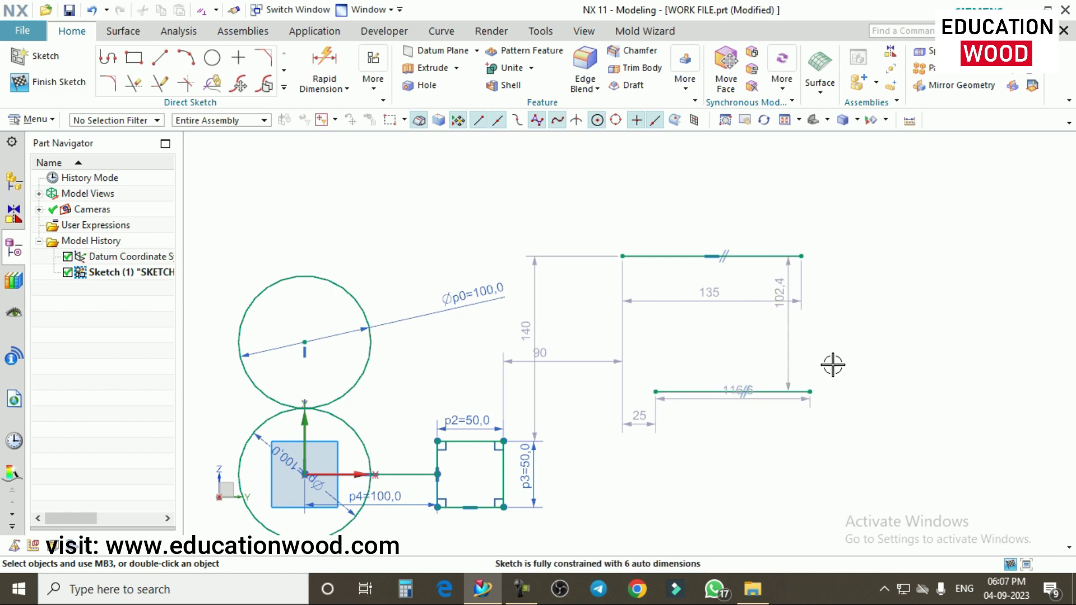
- Undo the horizontal and parallel constraints, leaving the lines slanted at 20.4°
key(ctrl+z)
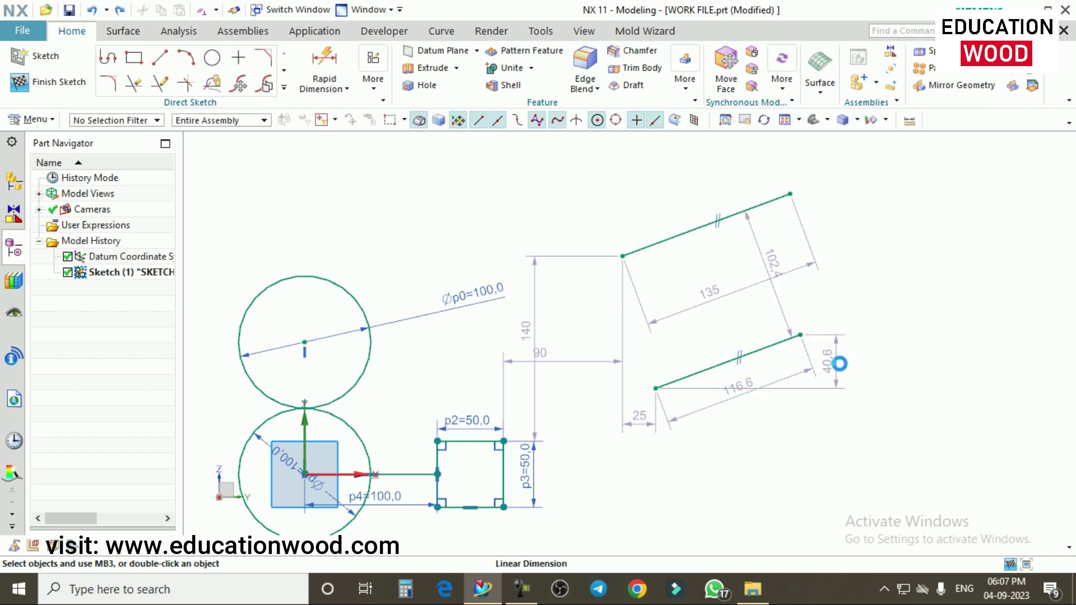
key(ctrl+z)
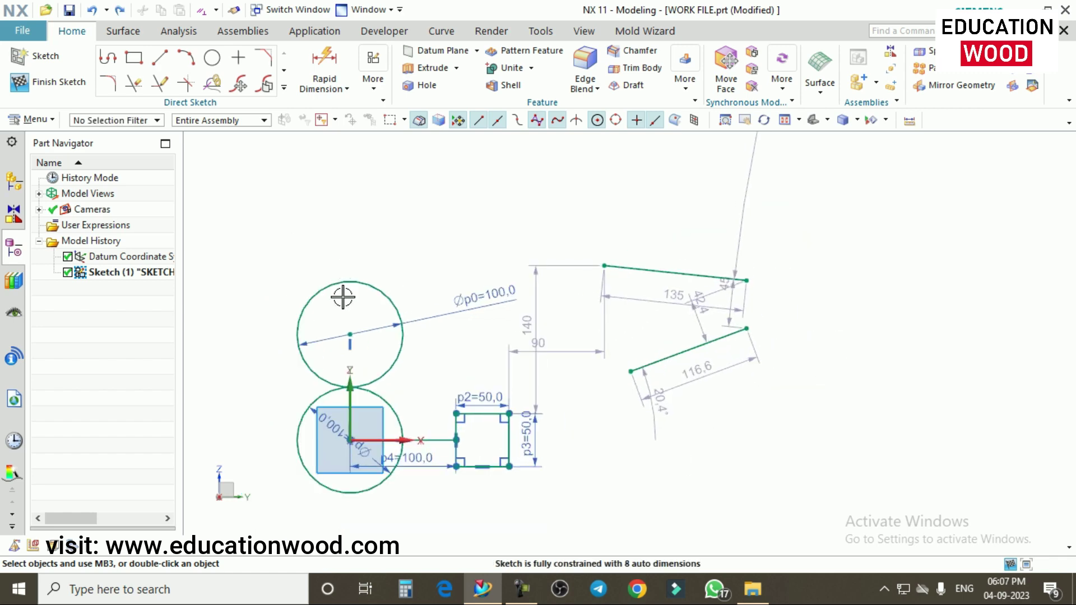
key(c)
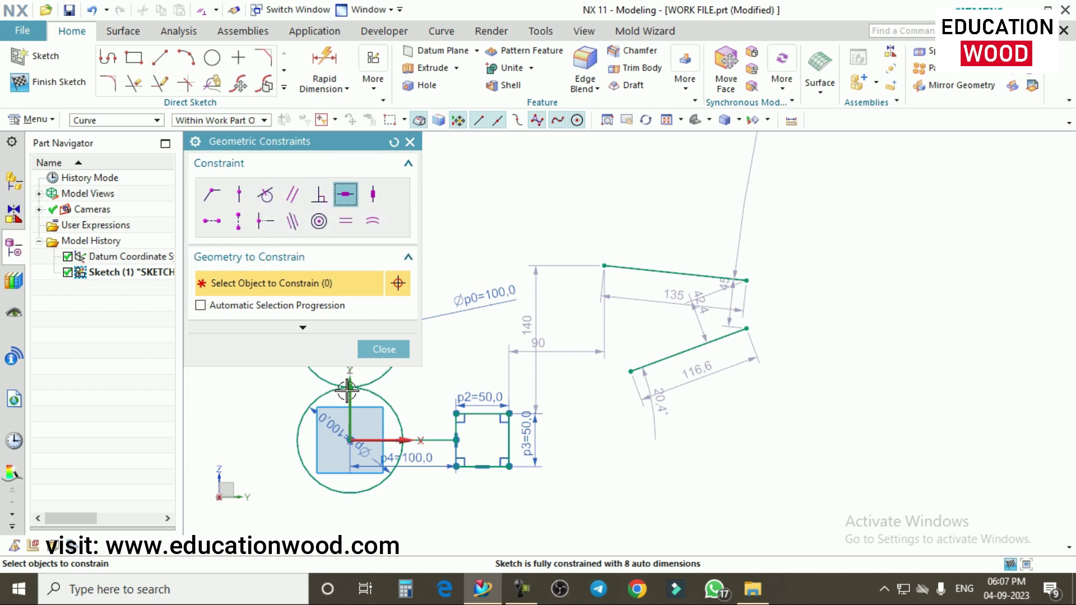
click(384, 349)
scroll(534, 296, down, 2)
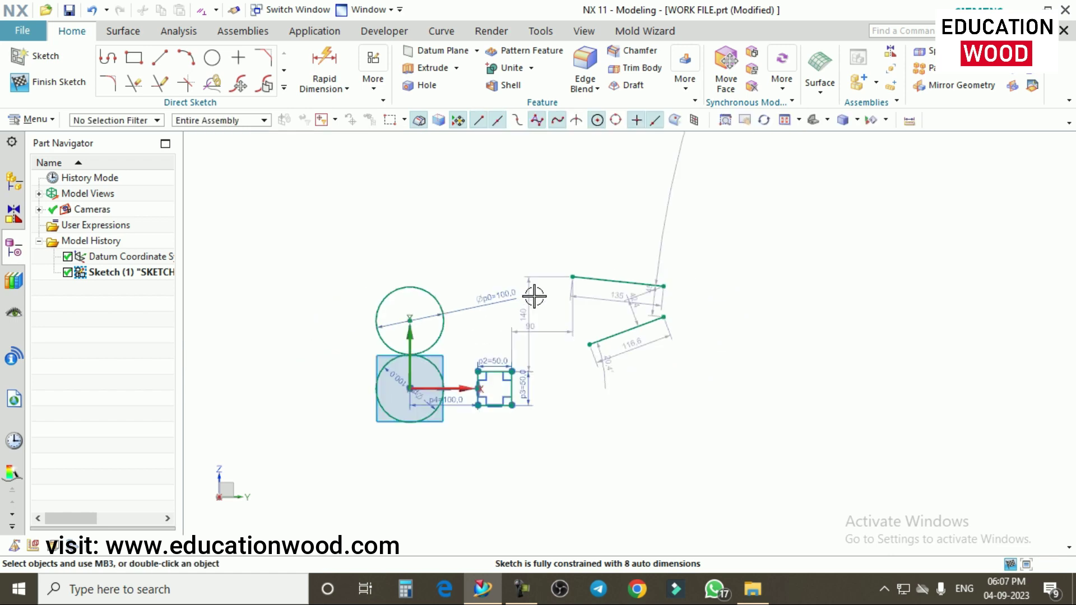
scroll(534, 296, up, 1)
- Draw three circles right of the angled lines: upper right, lower, and one further right
click(213, 57)
scroll(701, 289, up, 2)
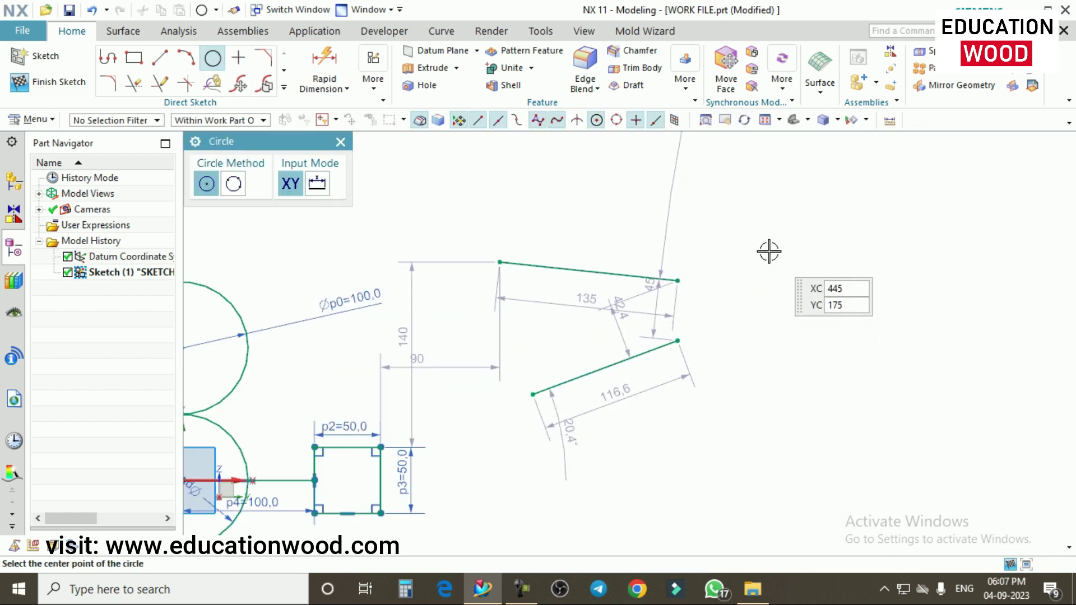
click(792, 250)
click(836, 287)
click(830, 425)
click(848, 486)
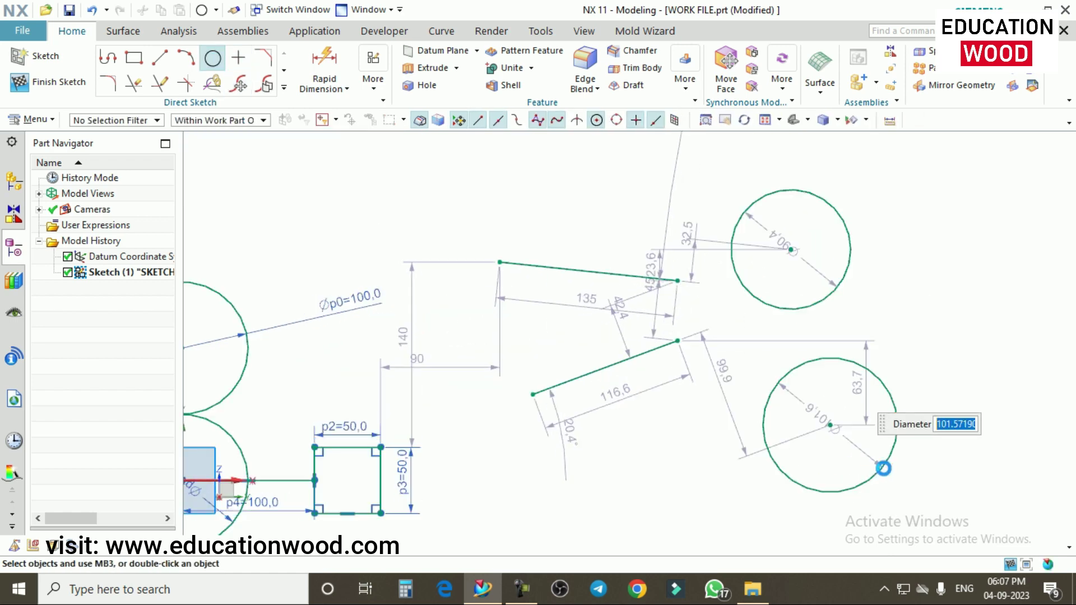
click(922, 288)
click(959, 346)
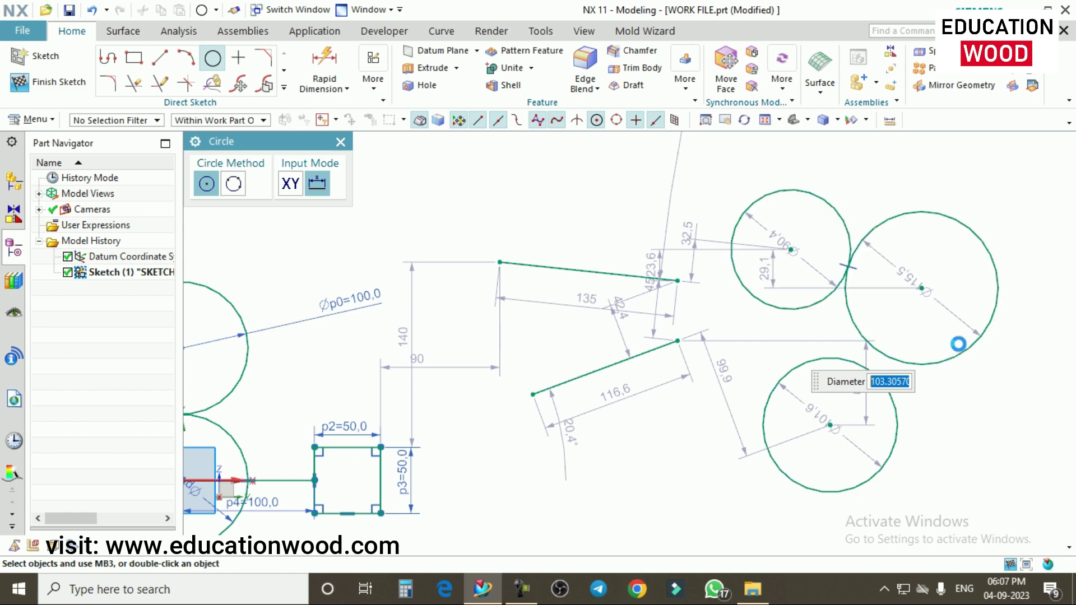
- Undo the oversized right circle and redraw it smaller
click(341, 142)
key(ctrl+z)
click(213, 58)
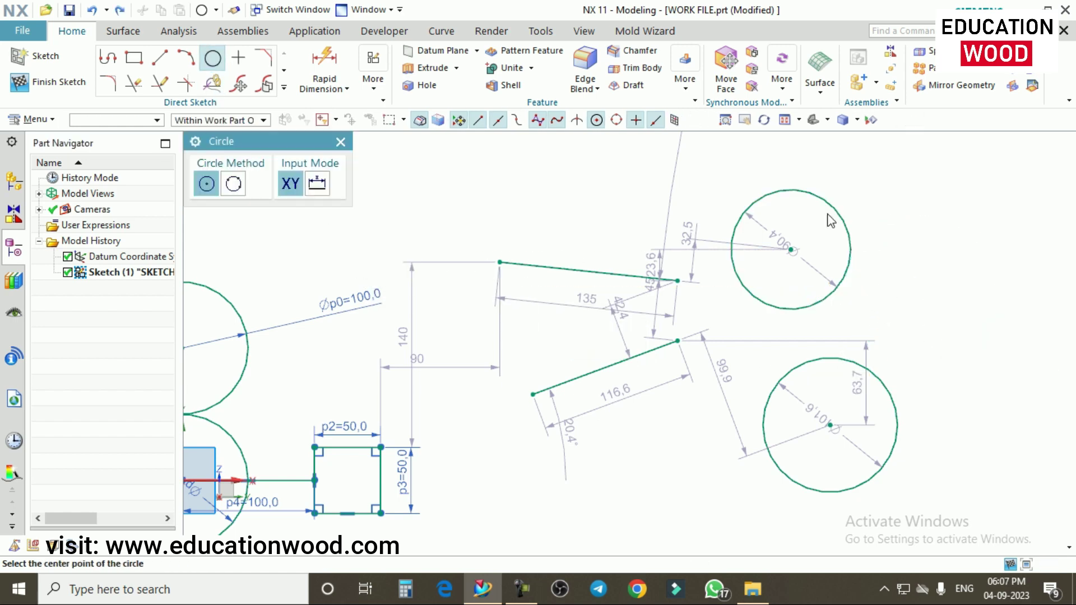
click(930, 283)
click(955, 328)
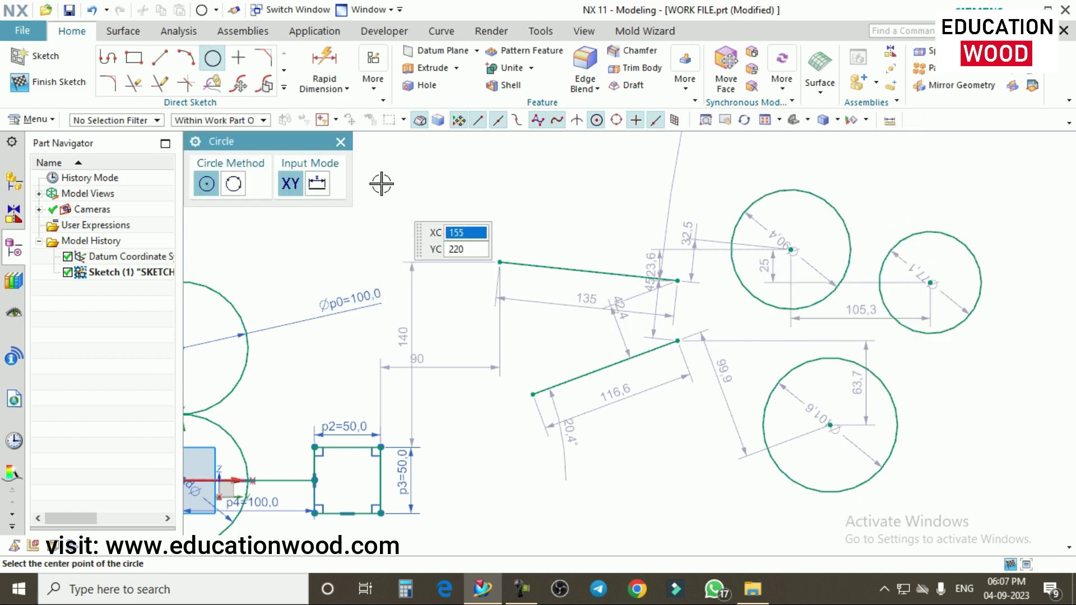
click(340, 141)
- Choose the Concentric option in Geometric Constraints
scroll(744, 243, down, 3)
scroll(686, 297, up, 1)
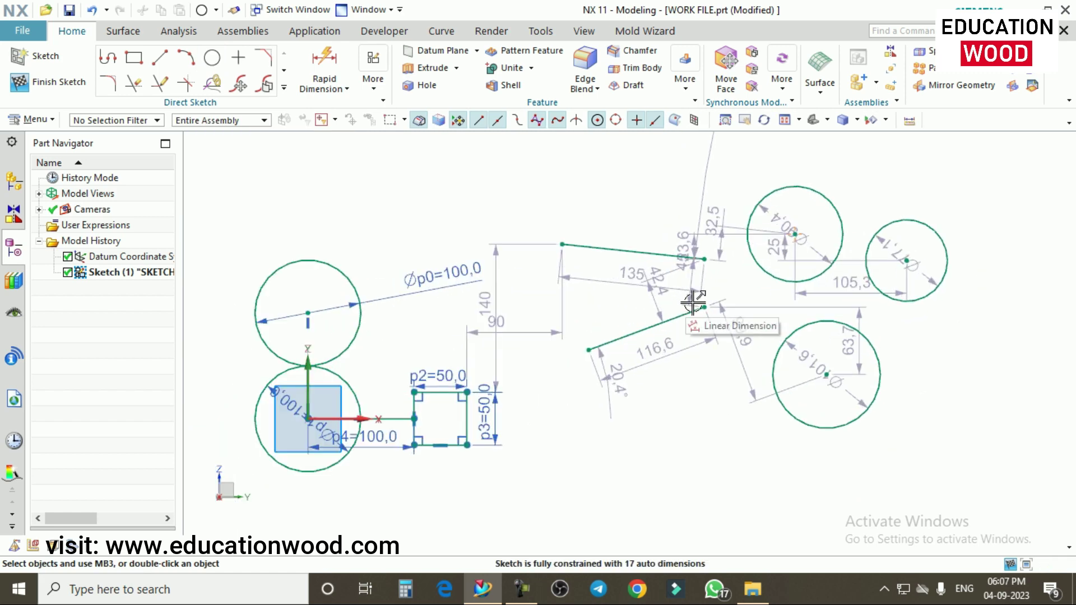
scroll(738, 283, up, 1)
key(Escape)
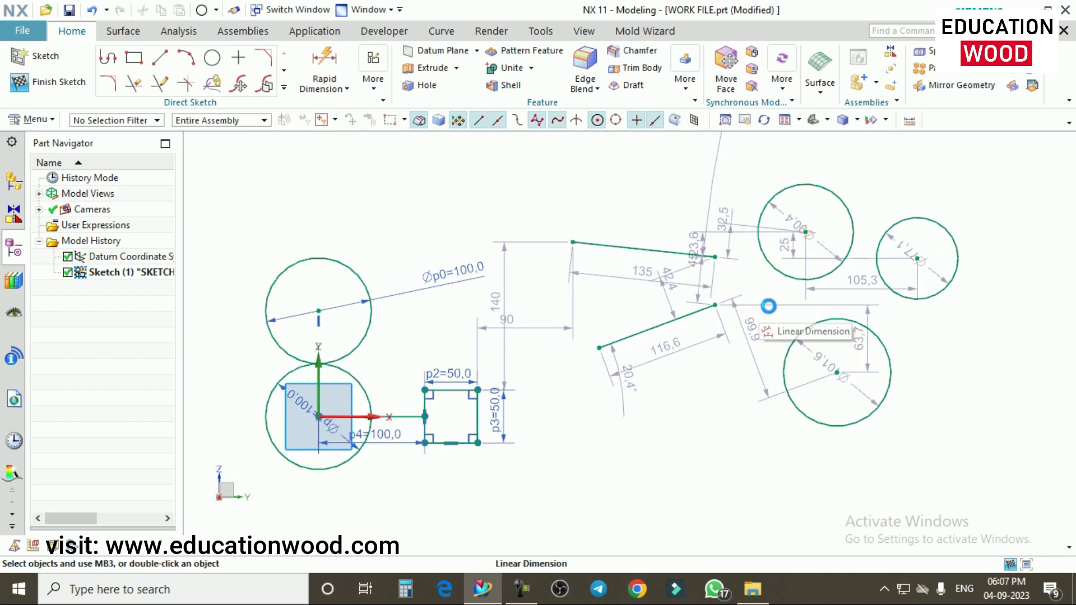
key(c)
click(319, 222)
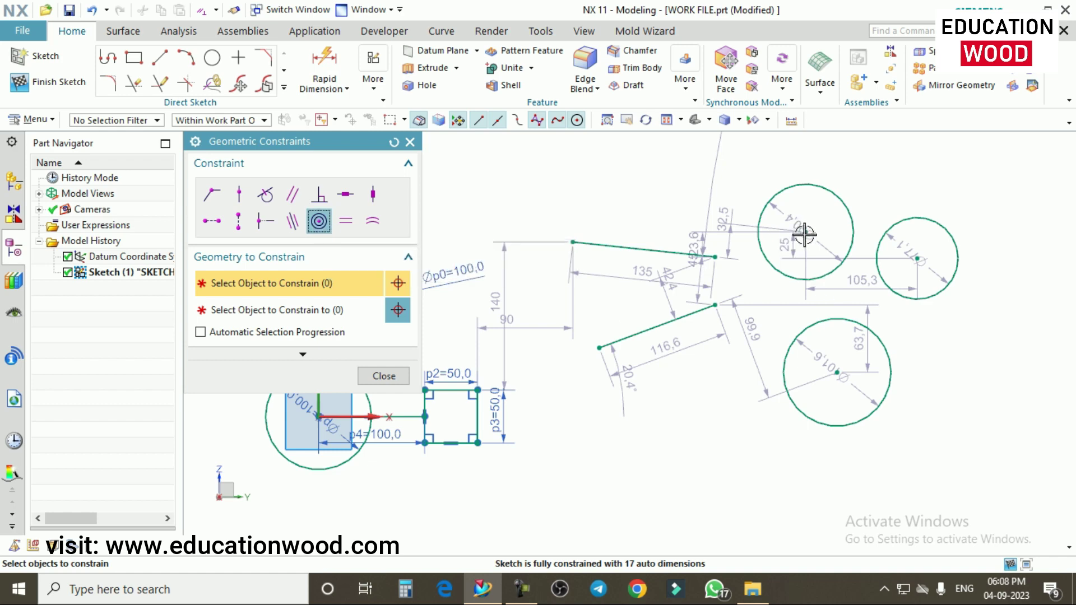
- Make the right circle and the lower-right circle concentric with the upper circle
click(818, 196)
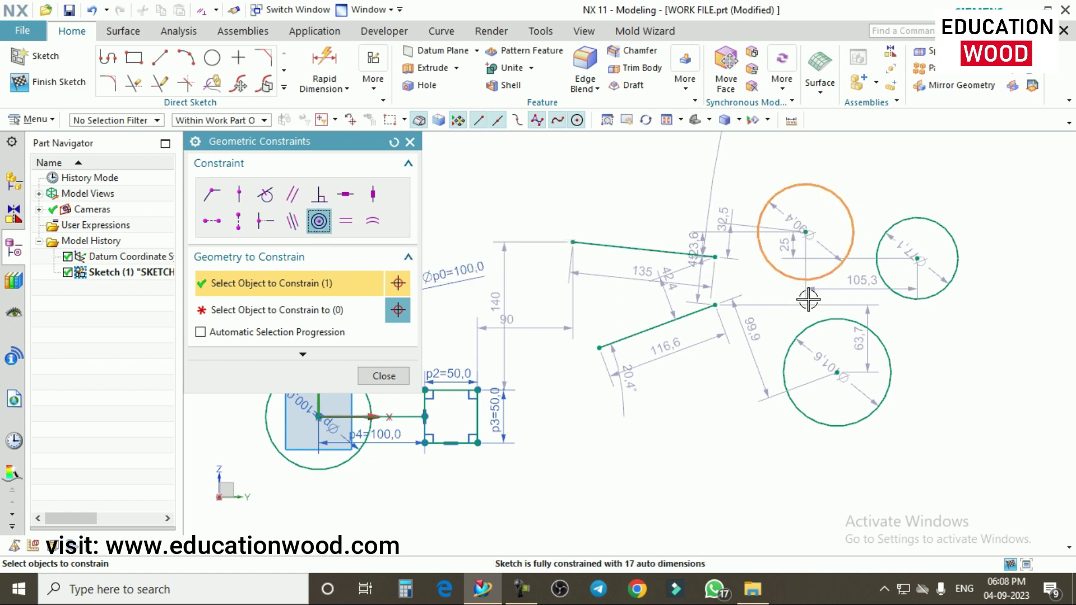
middle_click(783, 201)
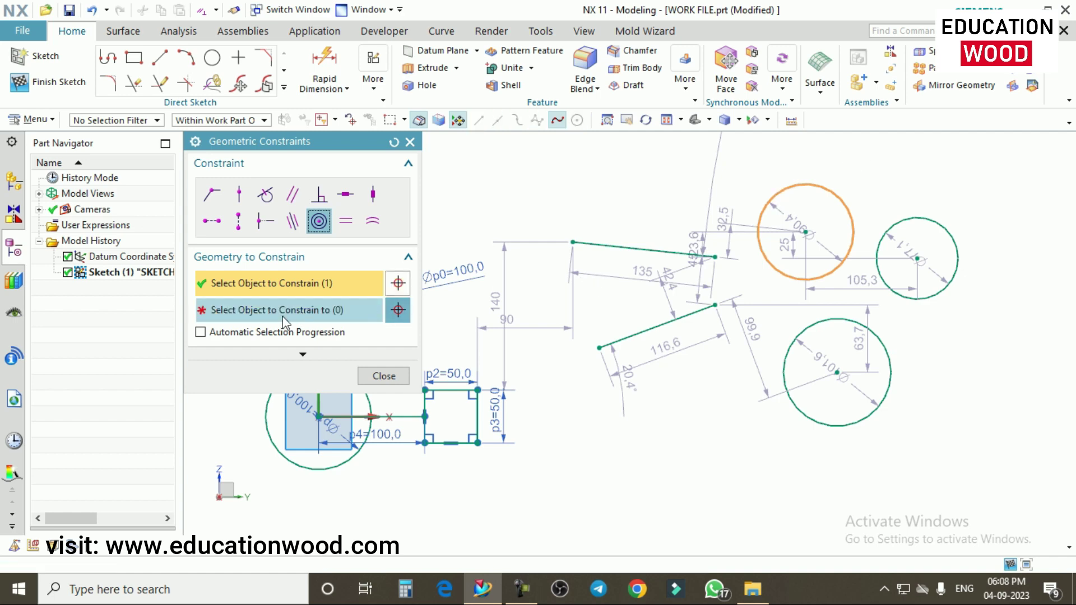
click(940, 220)
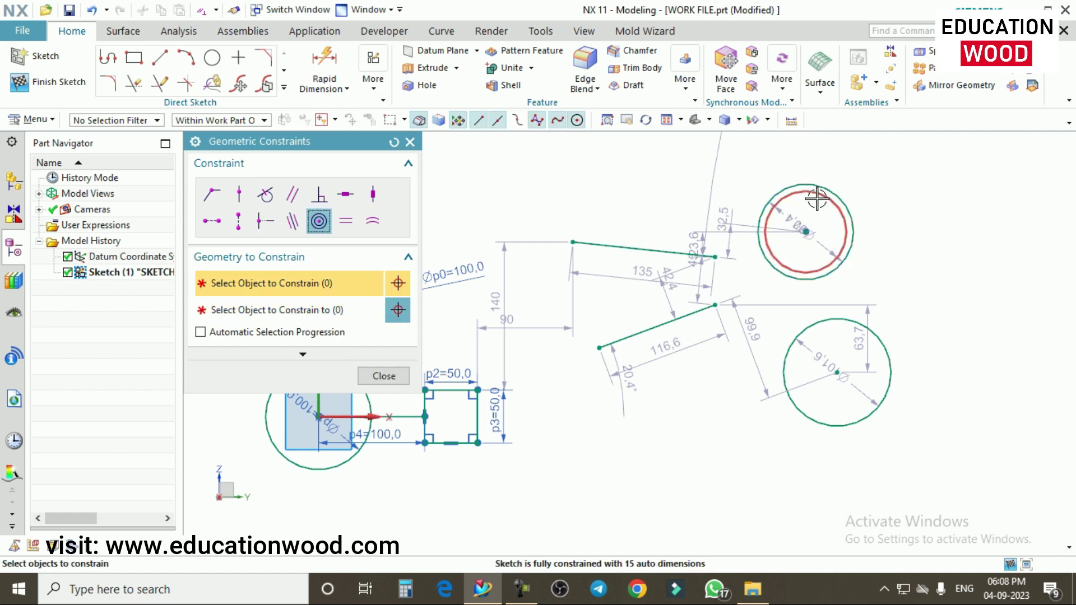
click(810, 321)
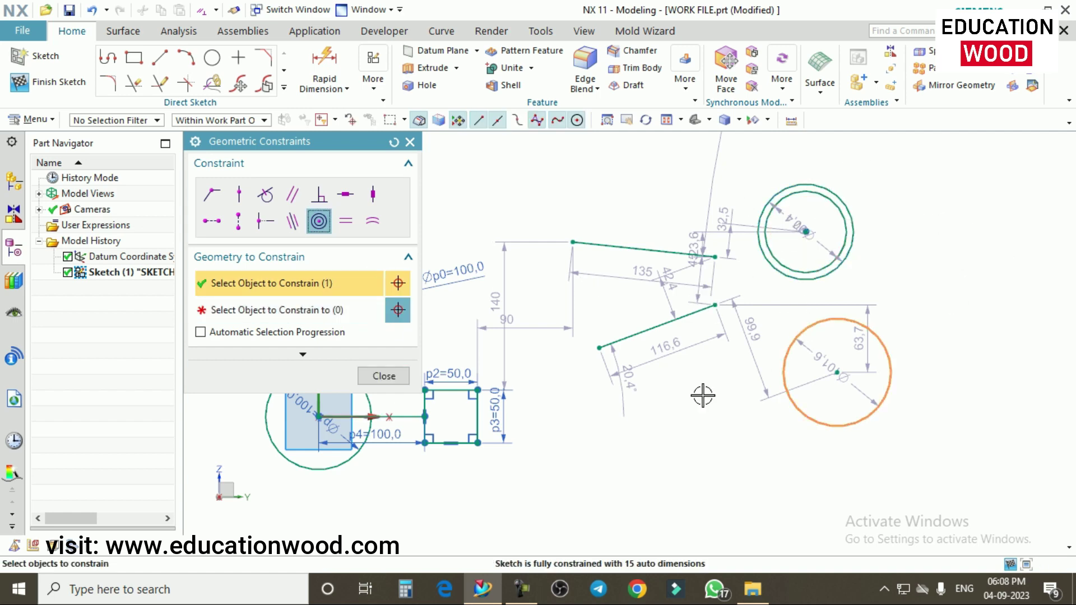
click(247, 310)
click(801, 193)
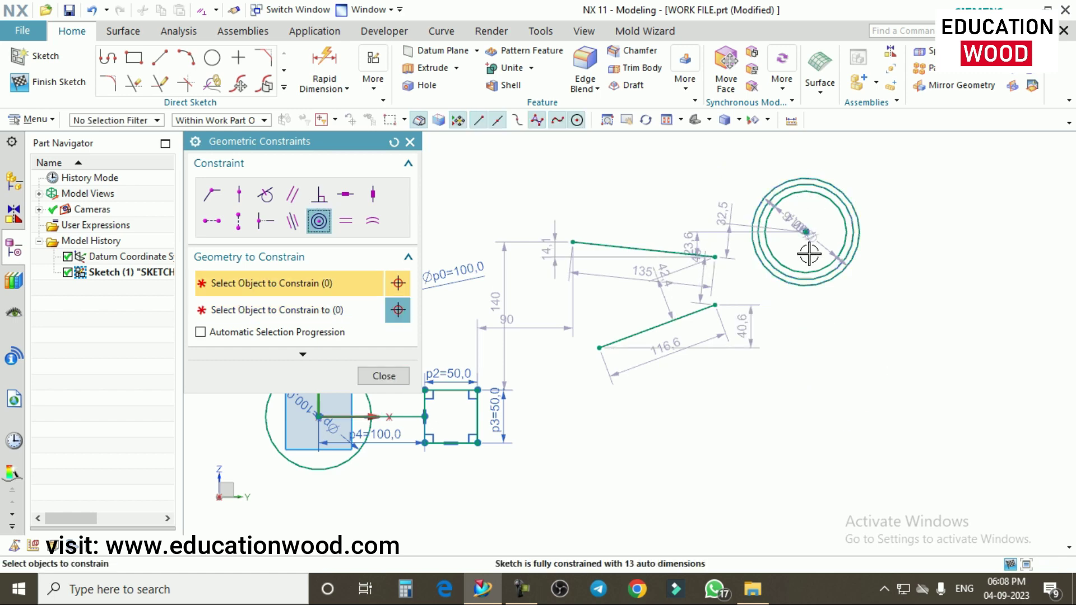
- Make the upper-right circle pair concentric with the origin circle, then close Geometric Constraints
click(813, 184)
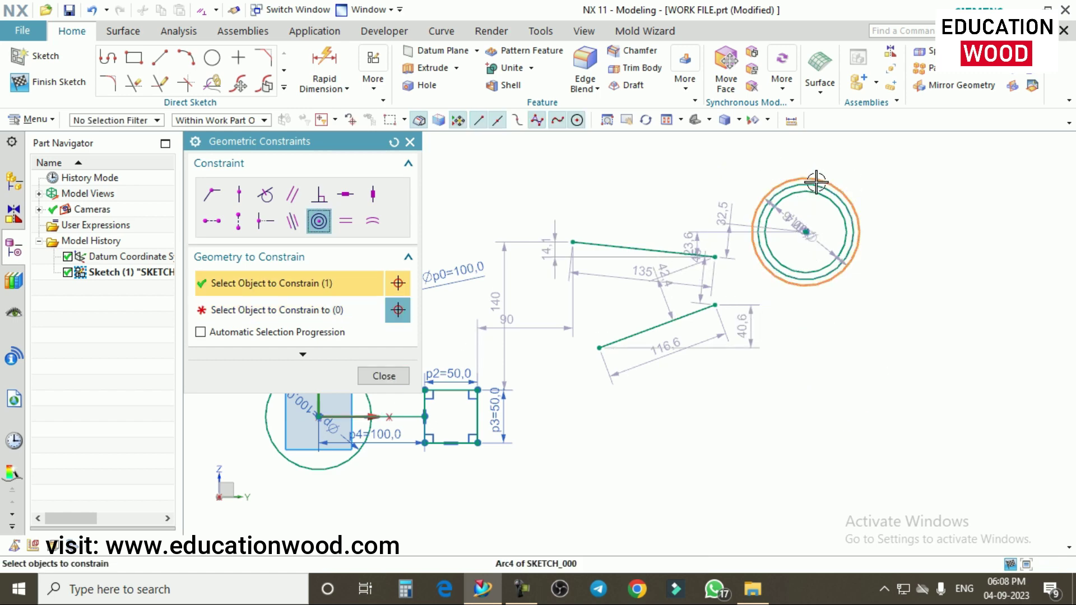
scroll(530, 331, down, 2)
click(530, 331)
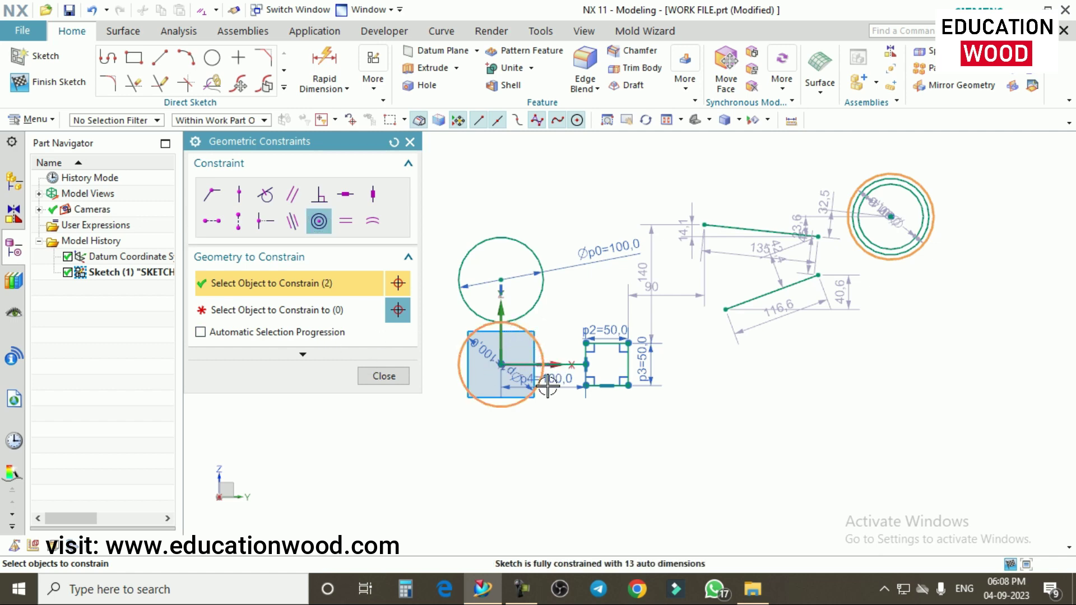
shift+drag(555, 429, 449, 311)
click(289, 322)
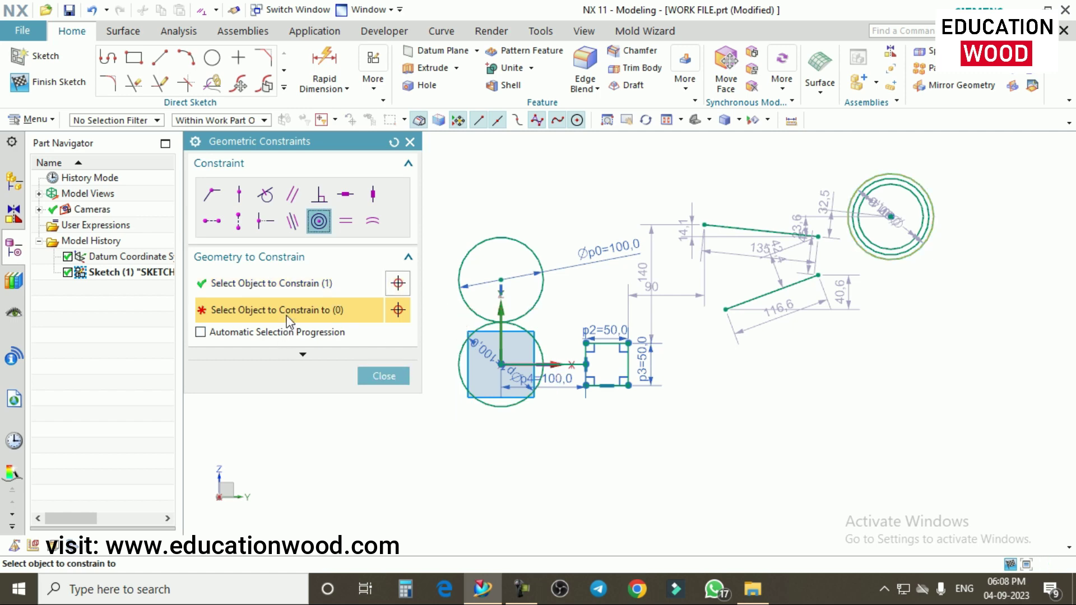
click(530, 335)
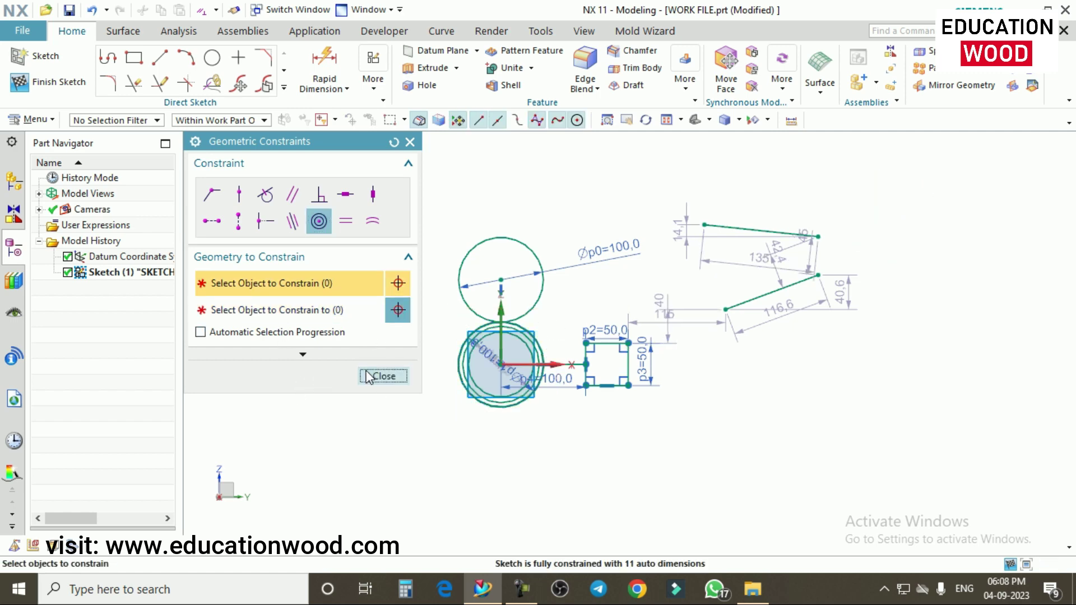
click(383, 376)
scroll(493, 339, up, 5)
scroll(533, 329, down, 2)
- Undo the concentric constraint and delete the upper Ø100 circle and the origin circle
scroll(546, 380, down, 2)
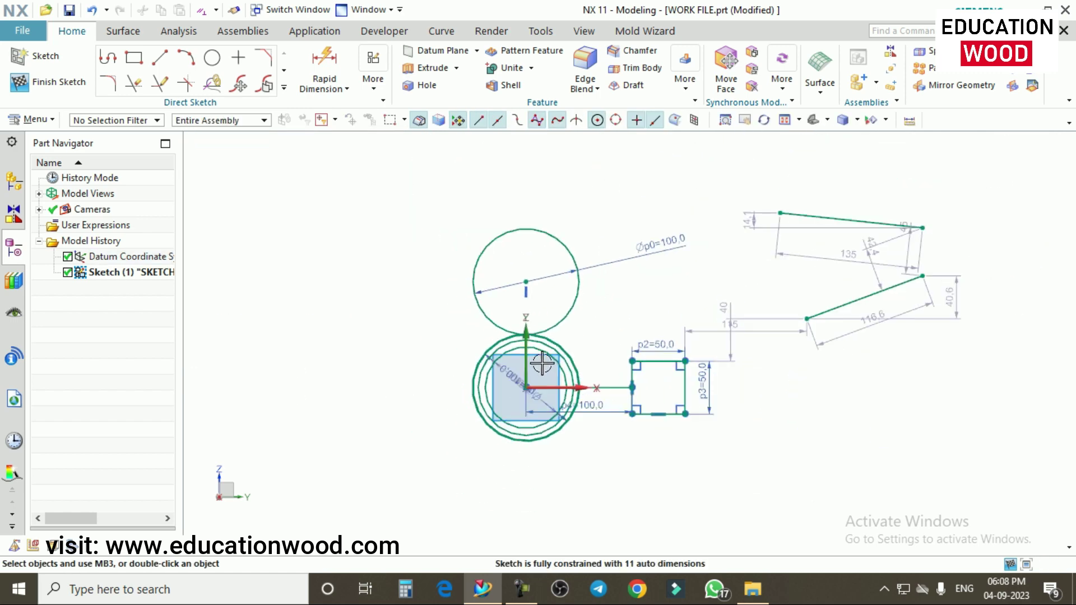
key(ctrl+z)
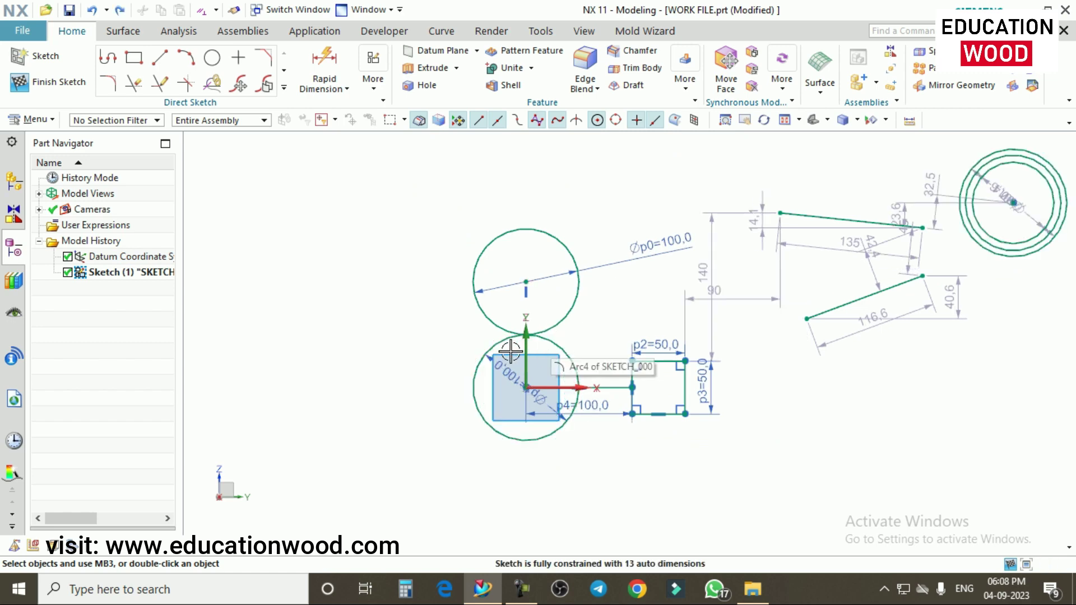
scroll(600, 308, down, 1)
scroll(600, 308, down, 2)
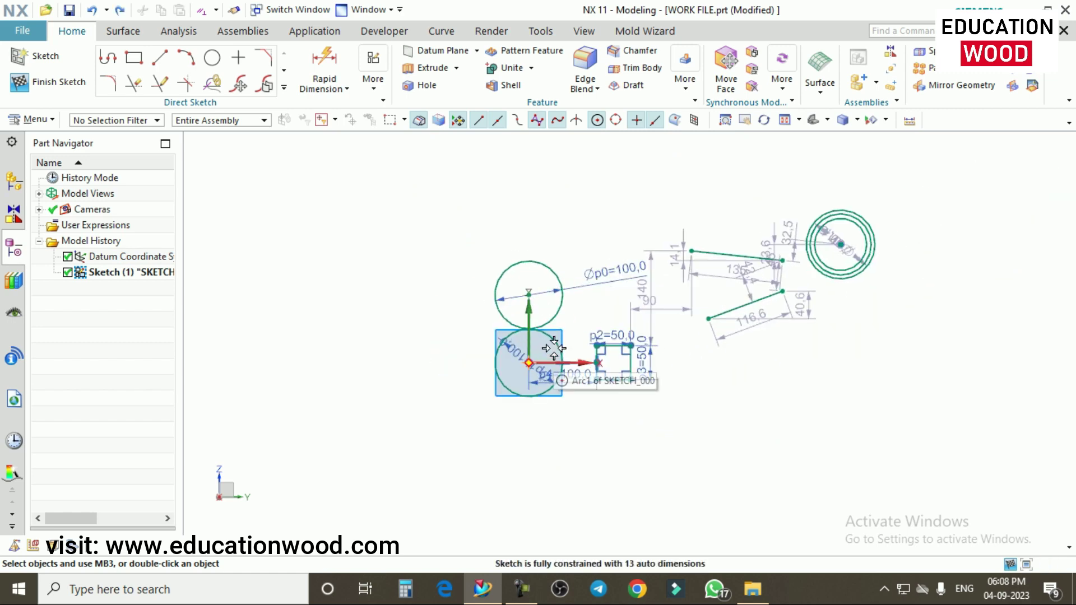
scroll(561, 269, up, 1)
click(552, 267)
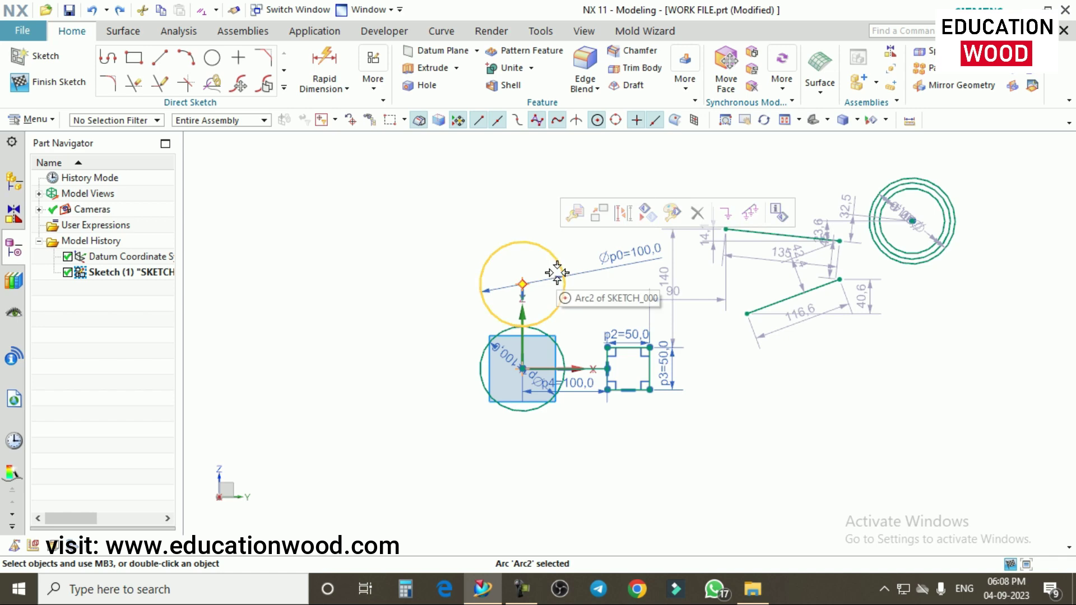
key(Delete)
click(547, 330)
key(Delete)
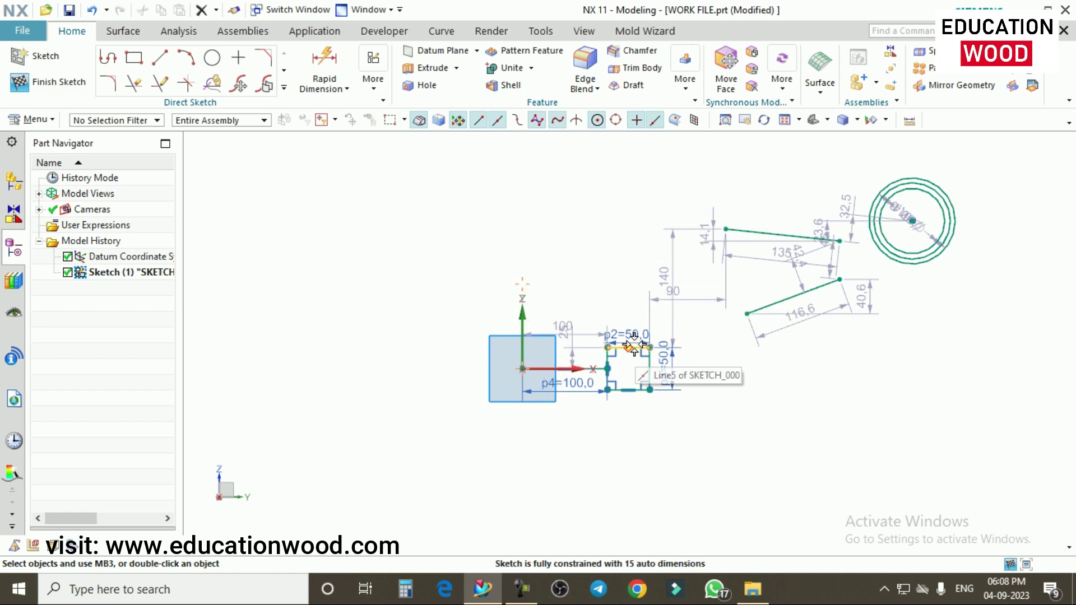
- Delete the small rectangle, leftover dimensions, and all remaining lines and circles
drag(690, 419, 579, 325)
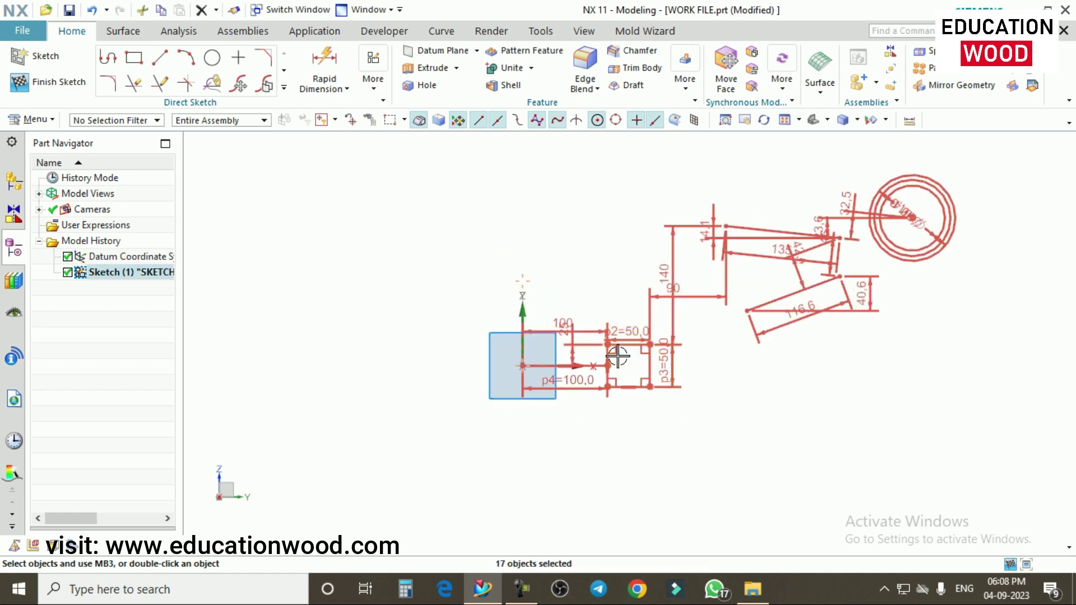
key(Delete)
scroll(603, 368, up, 2)
click(603, 368)
key(Delete)
scroll(604, 368, down, 2)
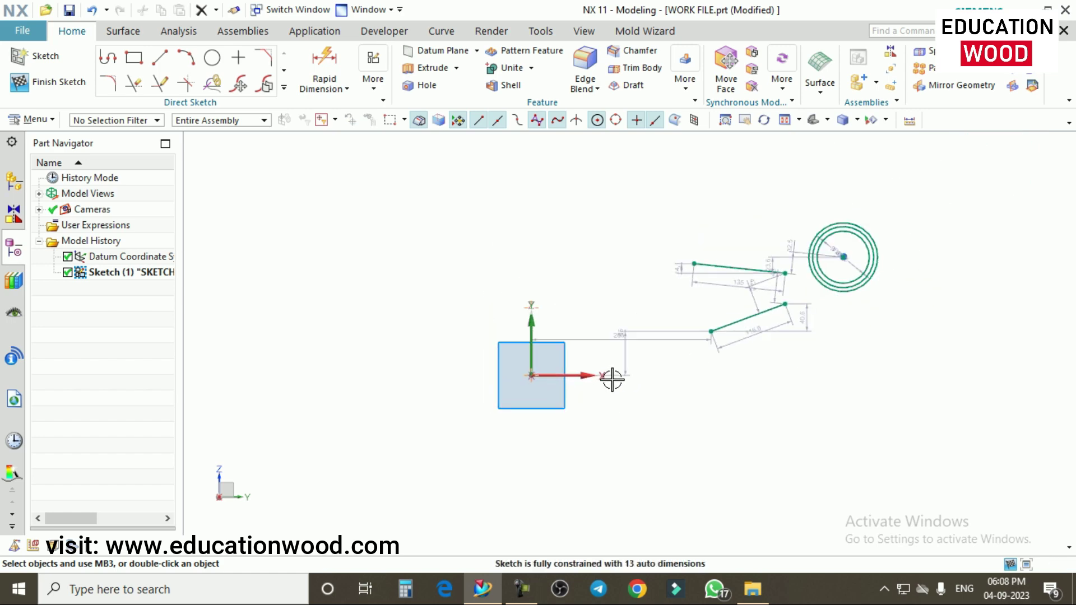
drag(913, 399, 648, 241)
key(Delete)
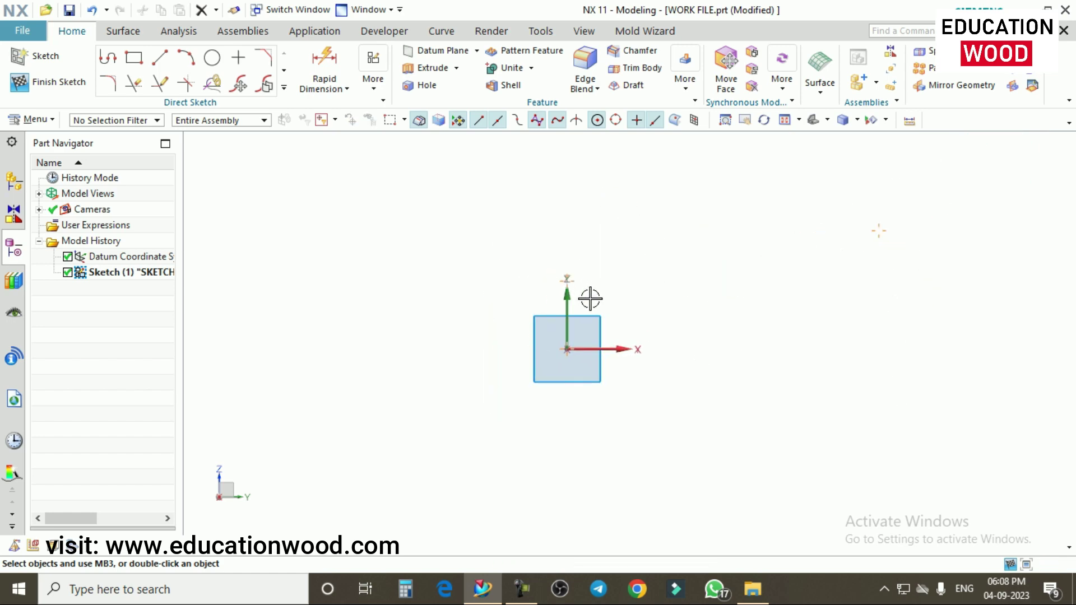
- Draw a circle centred on the sketch origin
click(212, 58)
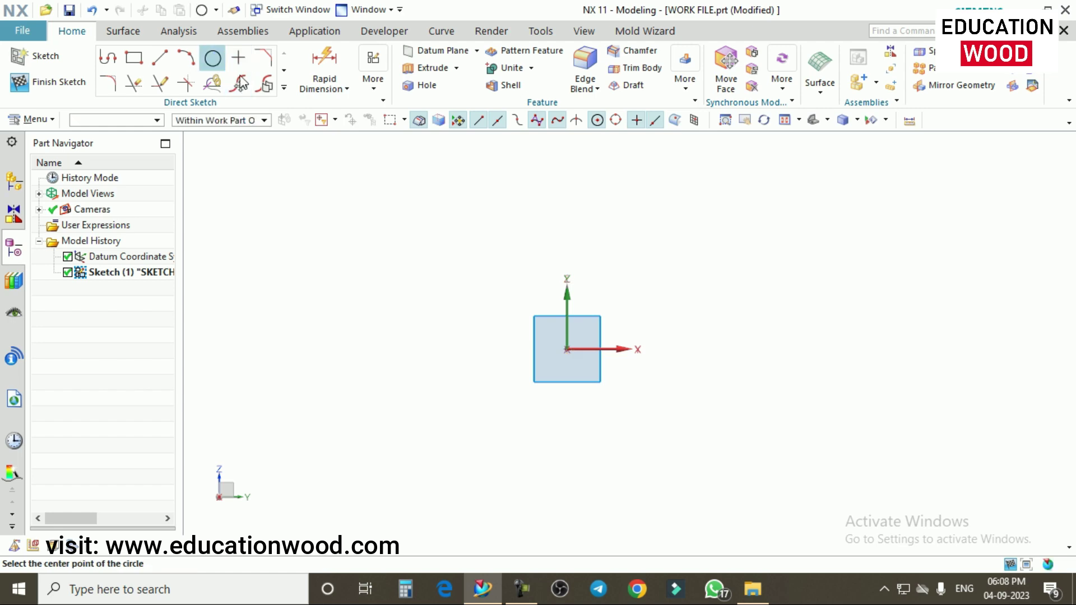
click(567, 349)
click(680, 306)
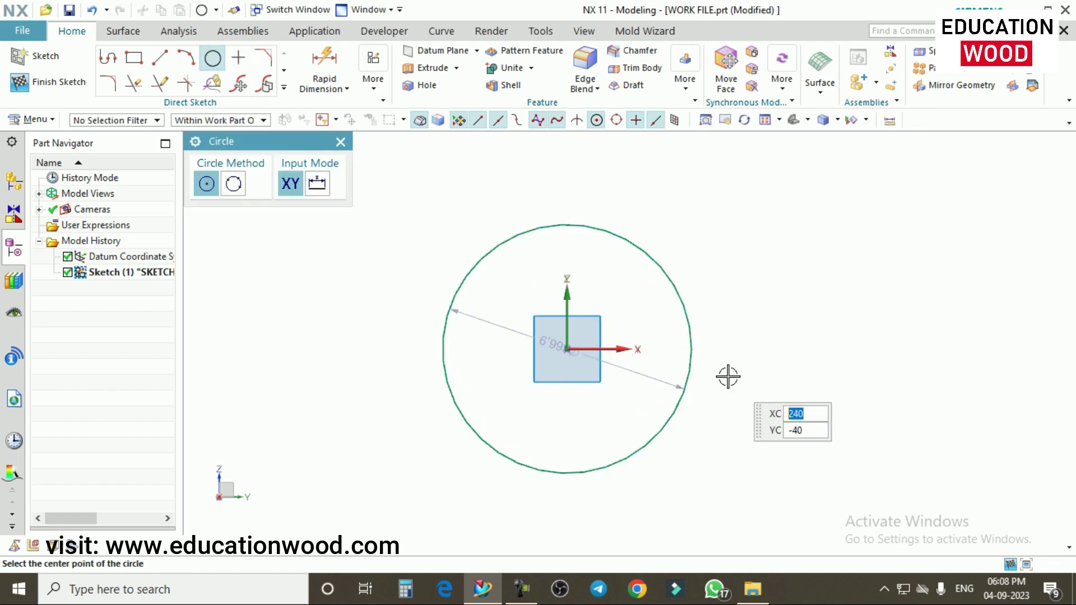
click(340, 141)
scroll(677, 320, down, 2)
scroll(529, 322, up, 3)
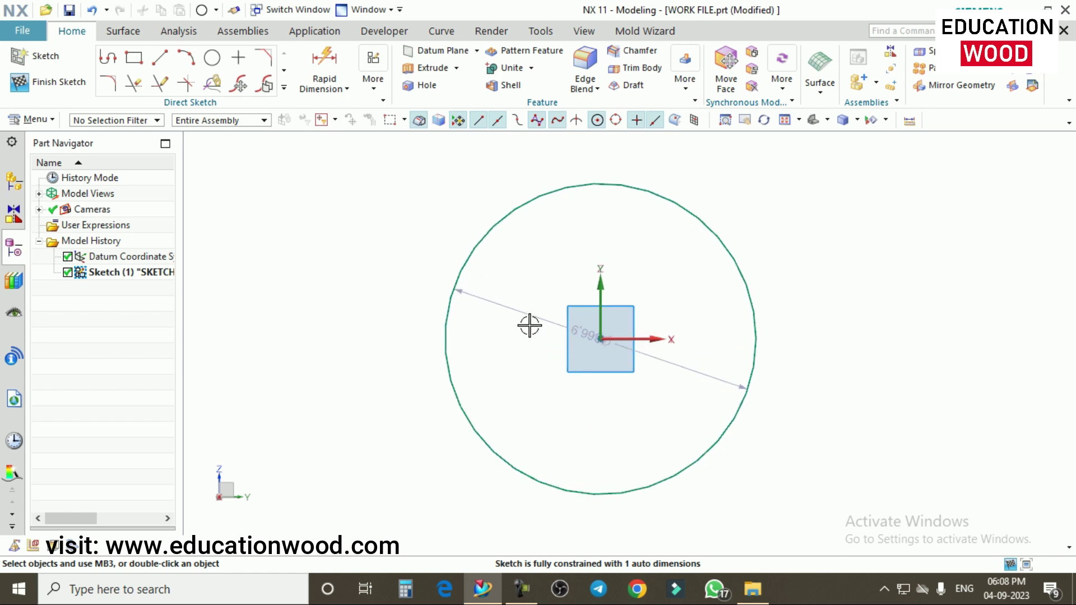
- Set the circle's diameter dimension to 100 mm and recentre the view
double_click(533, 320)
text(10)
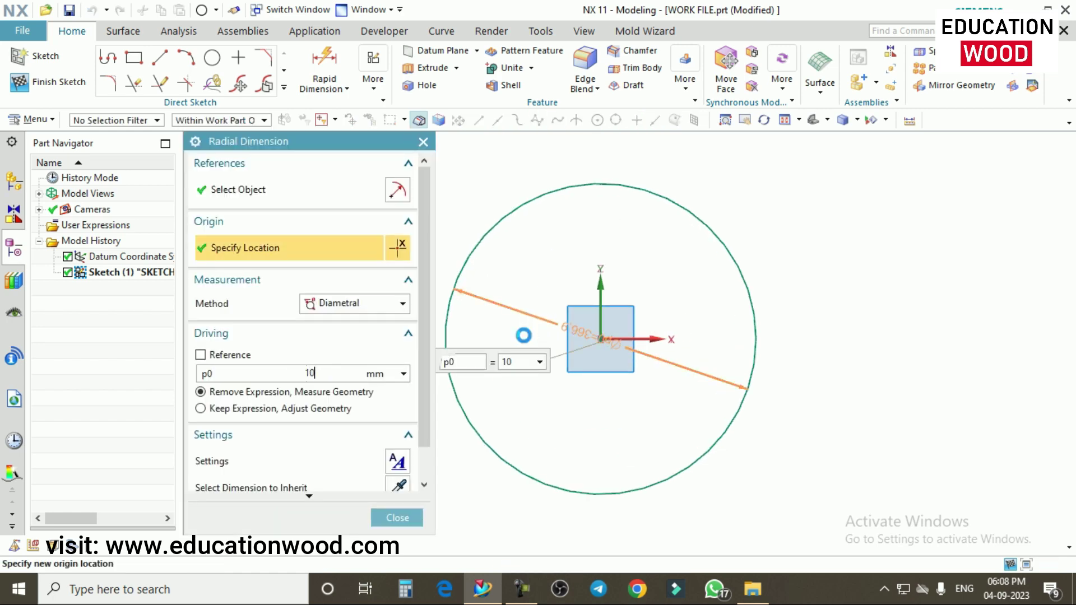
key(Return)
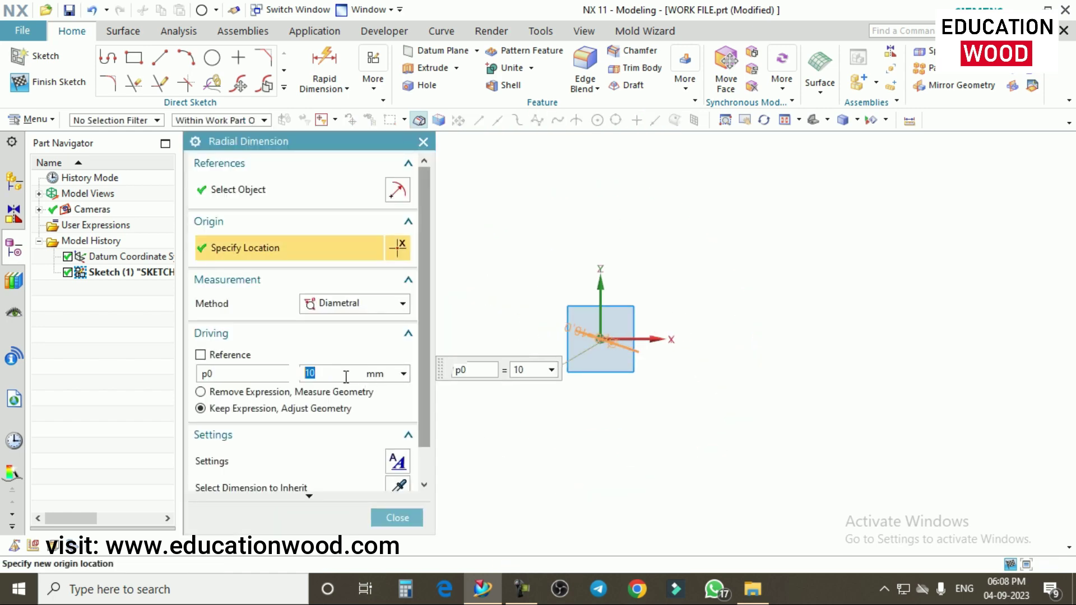
text(00)
key(Return)
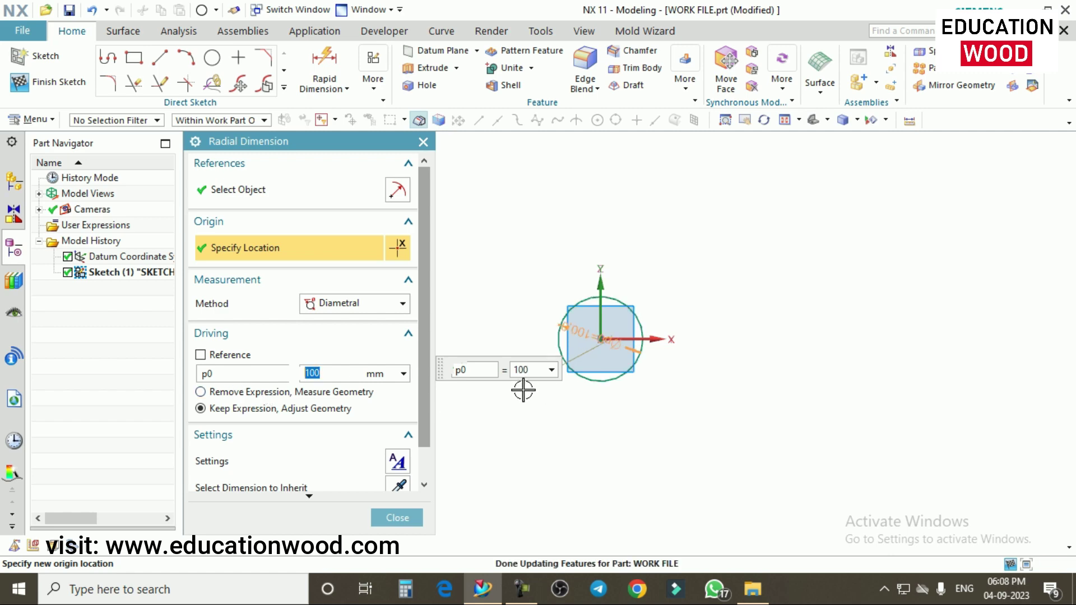
click(398, 518)
scroll(594, 331, up, 3)
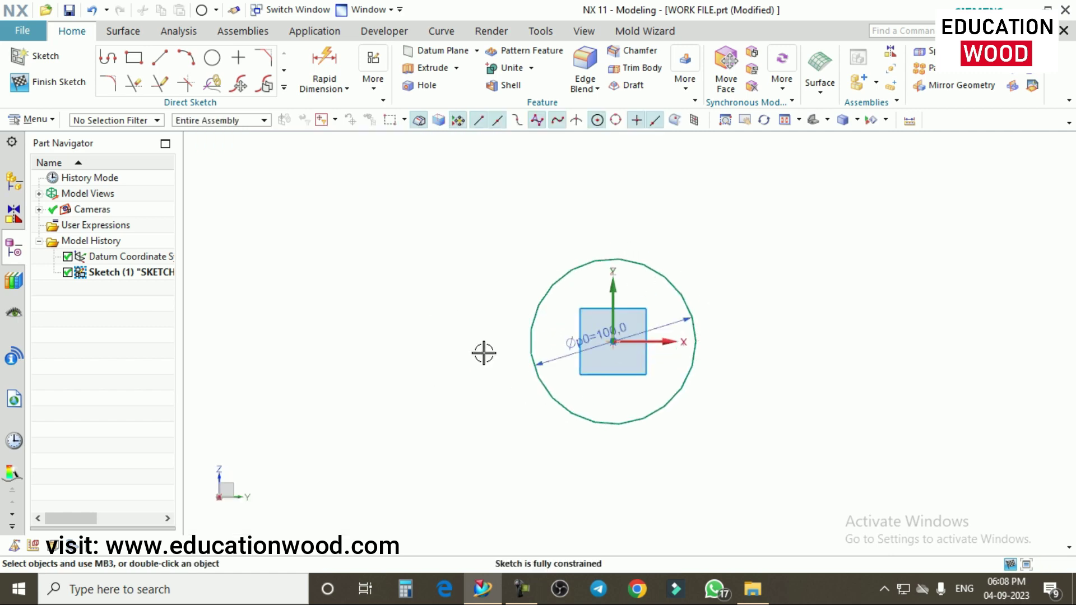
shift+middle_drag(484, 354, 560, 315)
- Draw a vertical line at 90° up from the circle's centre
click(162, 61)
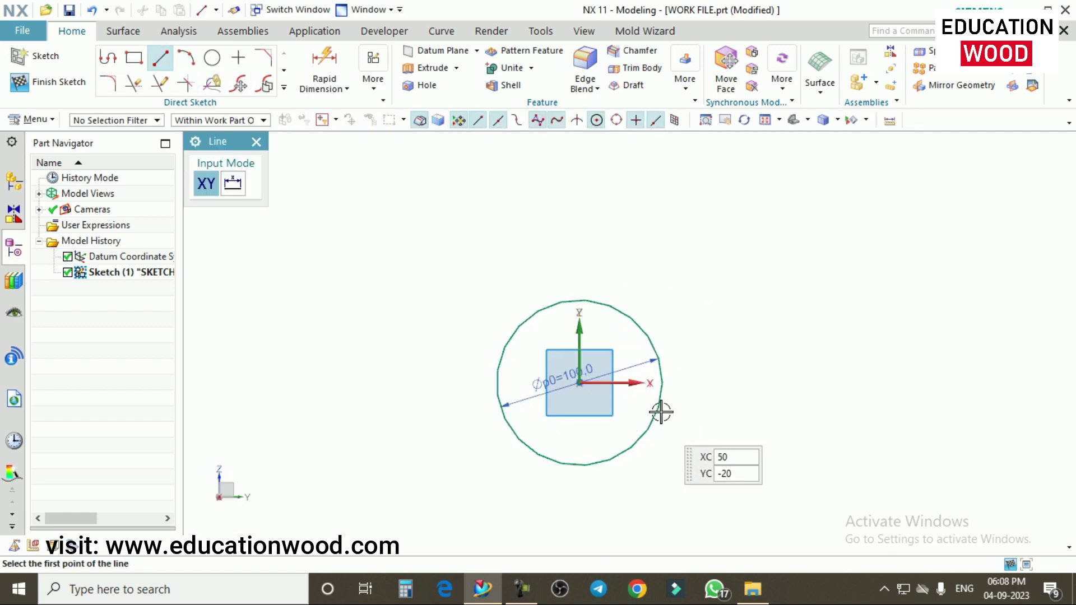
click(580, 383)
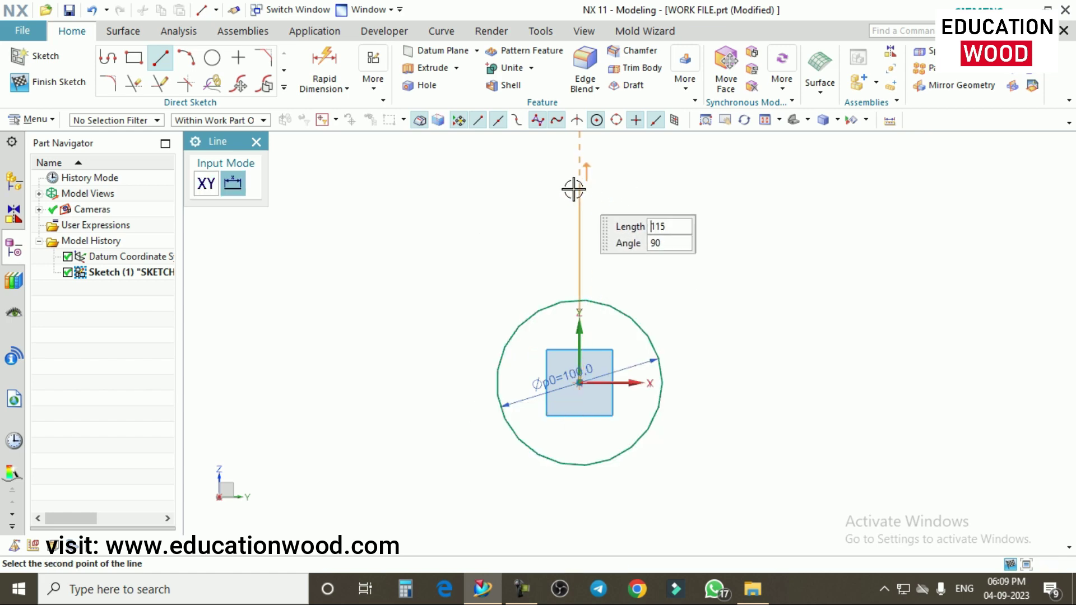
scroll(578, 263, down, 2)
scroll(576, 266, up, 3)
scroll(595, 220, down, 1)
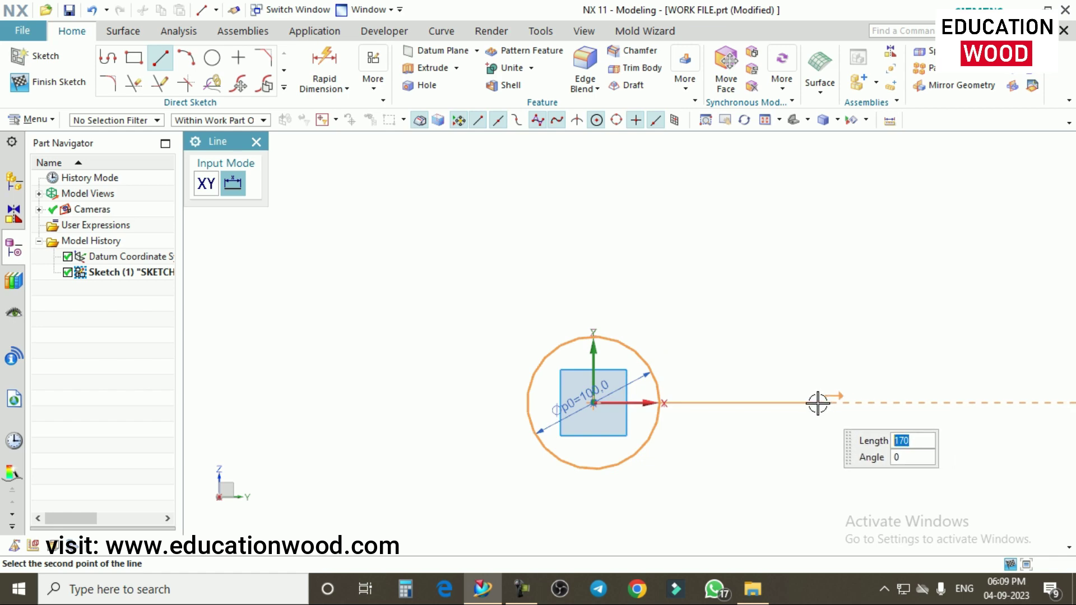
click(589, 208)
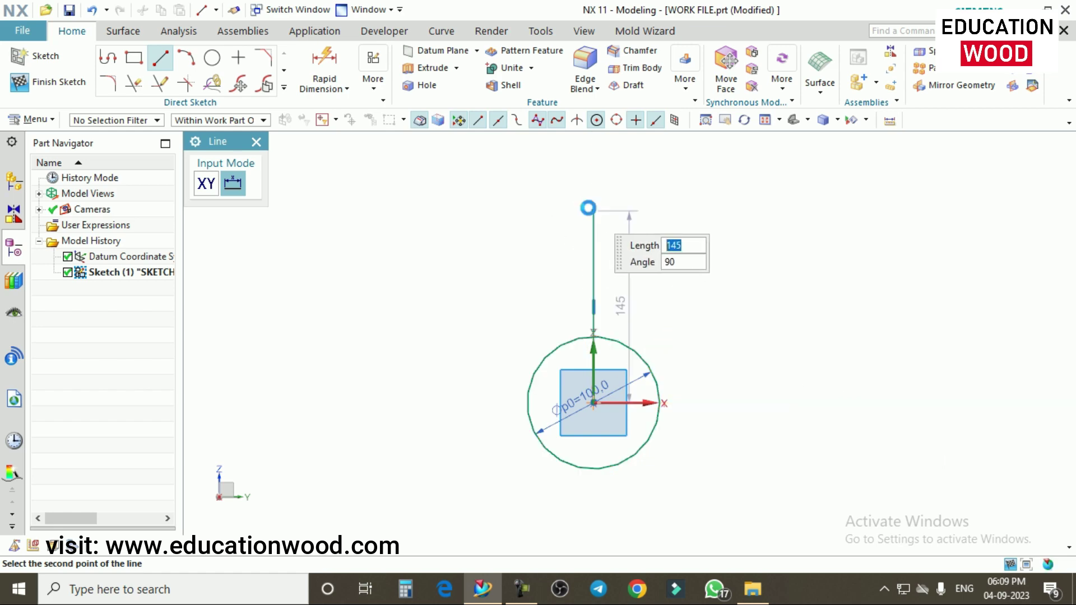
key(Escape)
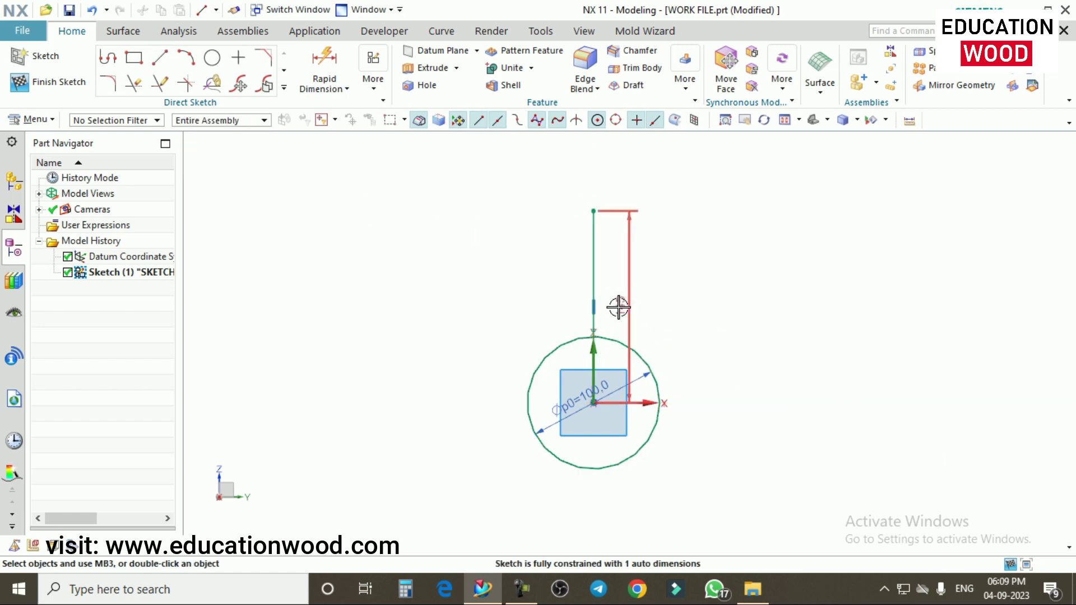
- Change the vertical line's length dimension to 150
double_click(620, 306)
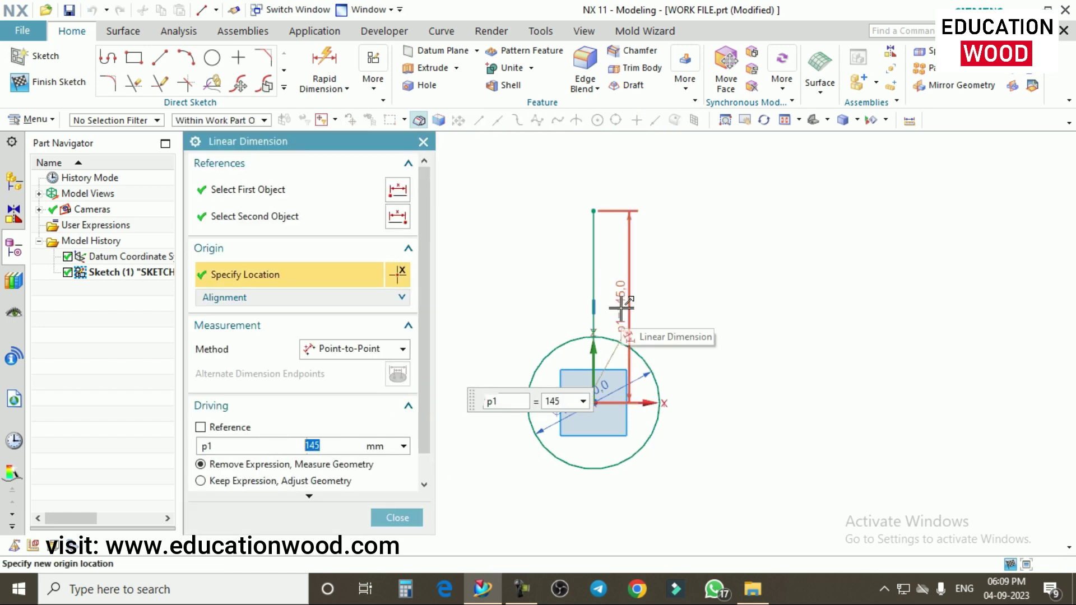
key(Return)
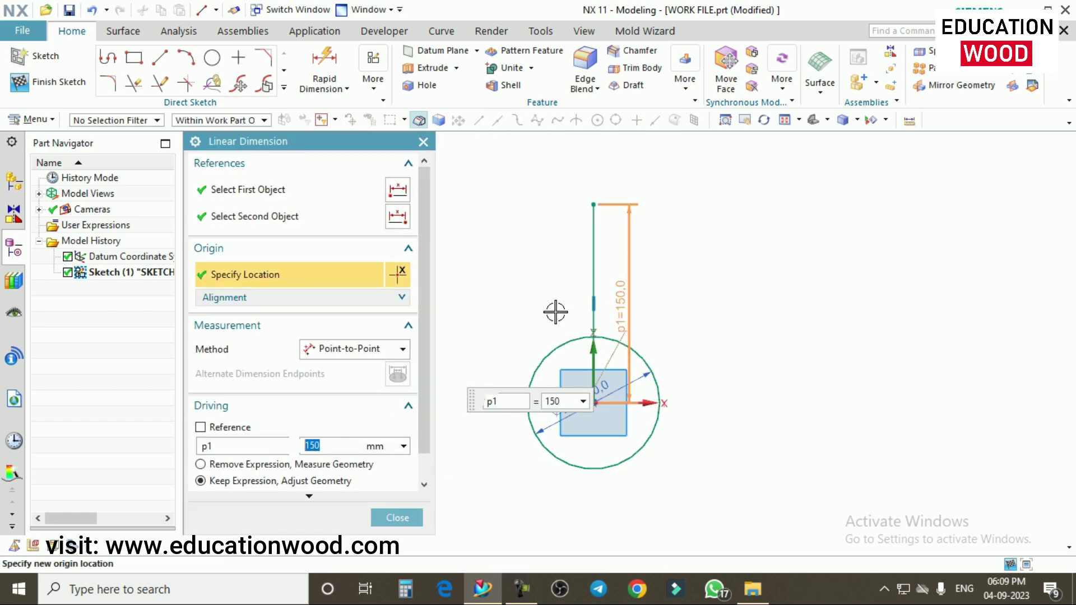
click(392, 517)
shift+middle_drag(654, 325, 637, 302)
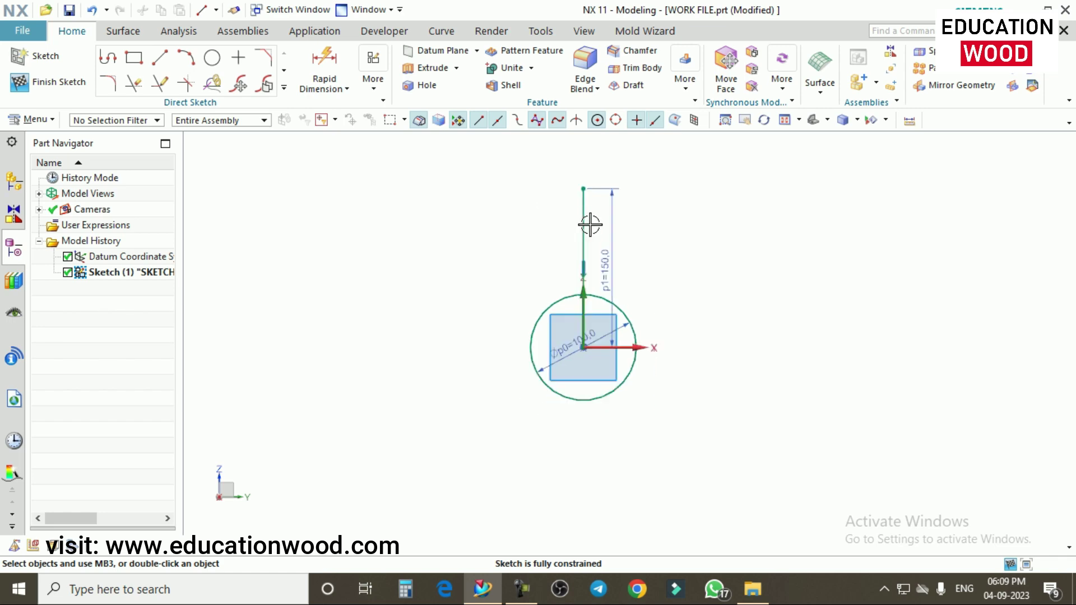
- Draw a slanted line from the vertical line's top to left of the circle, removing its Horizontal Alignment constraint
click(162, 63)
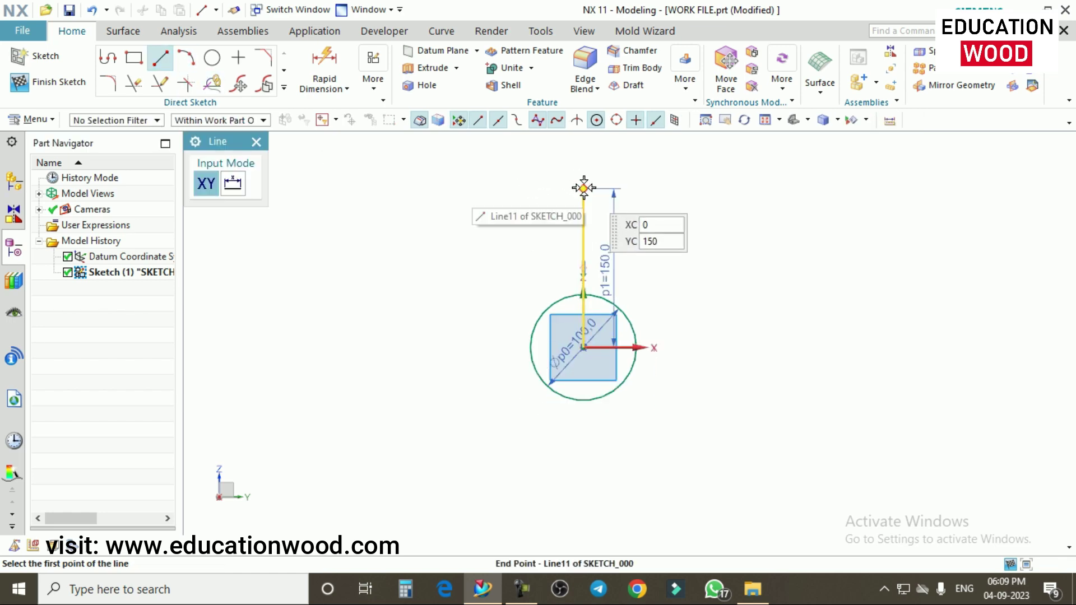
click(583, 189)
scroll(515, 325, up, 2)
click(488, 372)
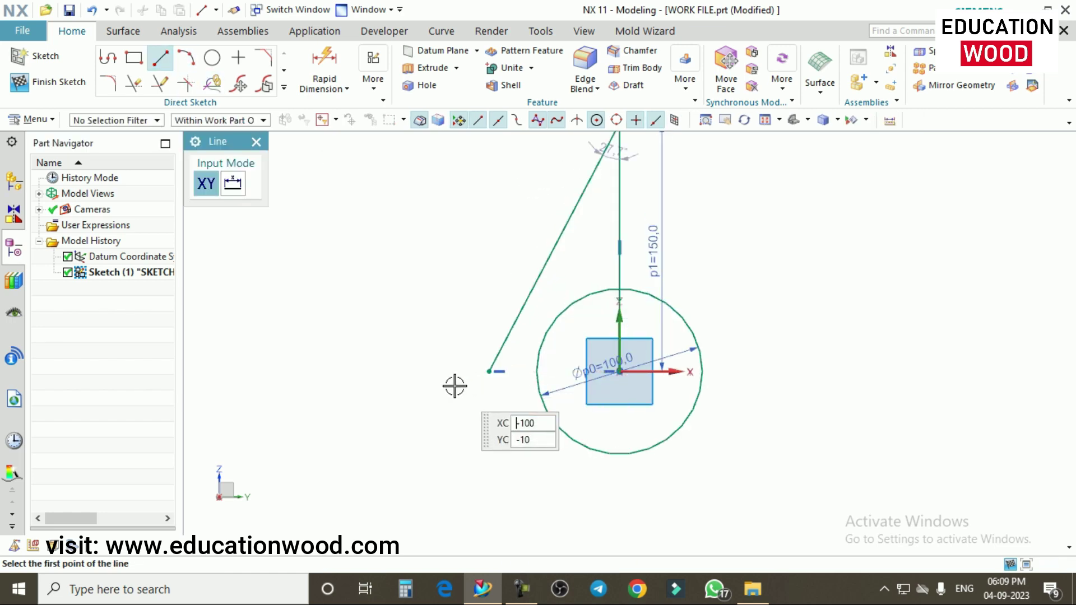
click(256, 141)
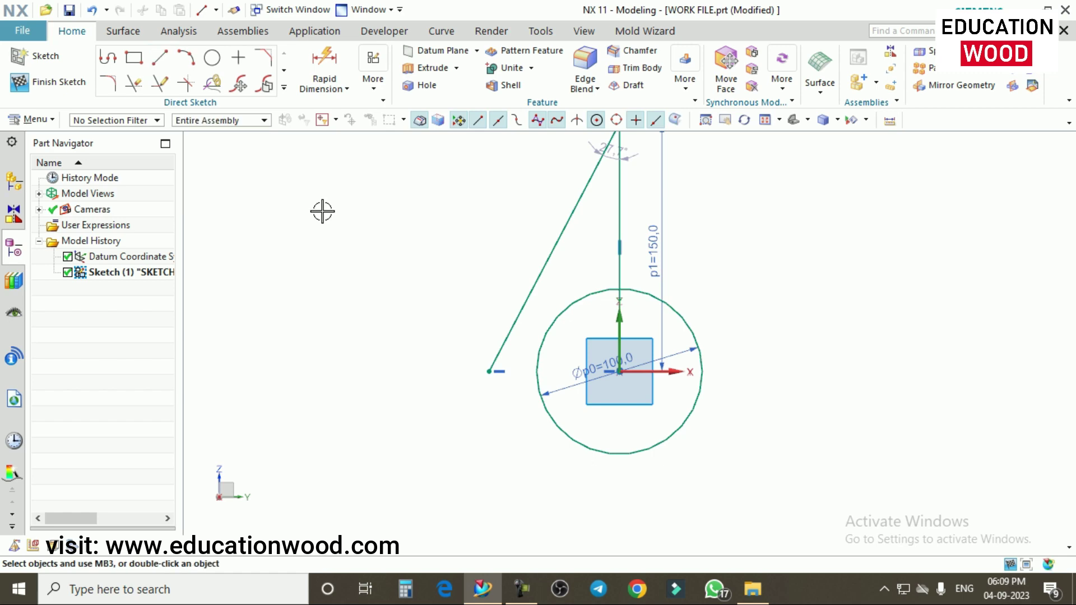
right_click(499, 372)
click(527, 505)
scroll(512, 367, down, 1)
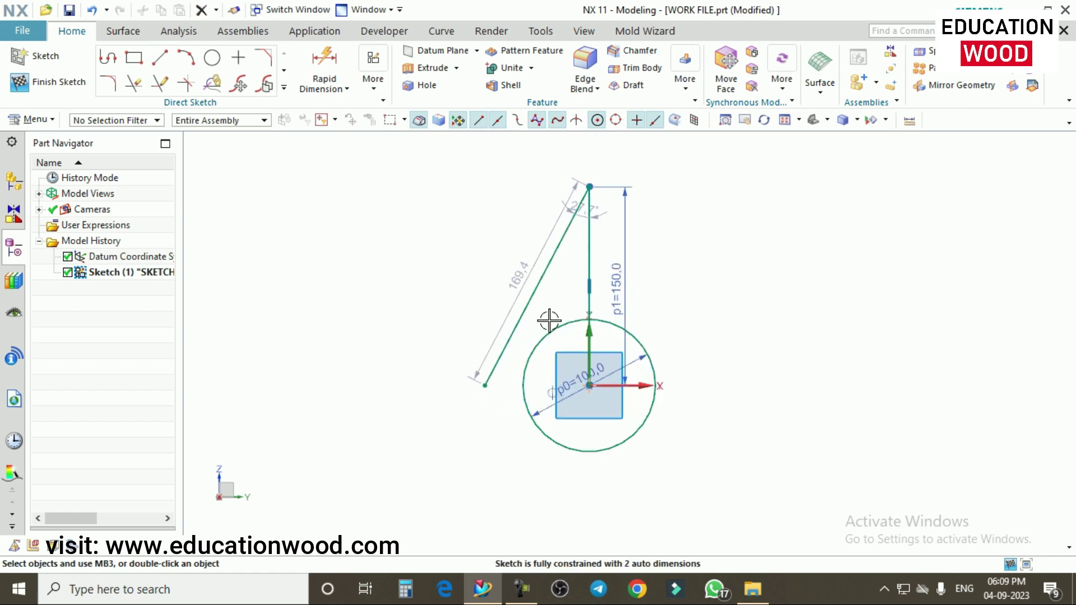
- Apply a Tangent constraint between the slanted line and the Ø100 circle
key(c)
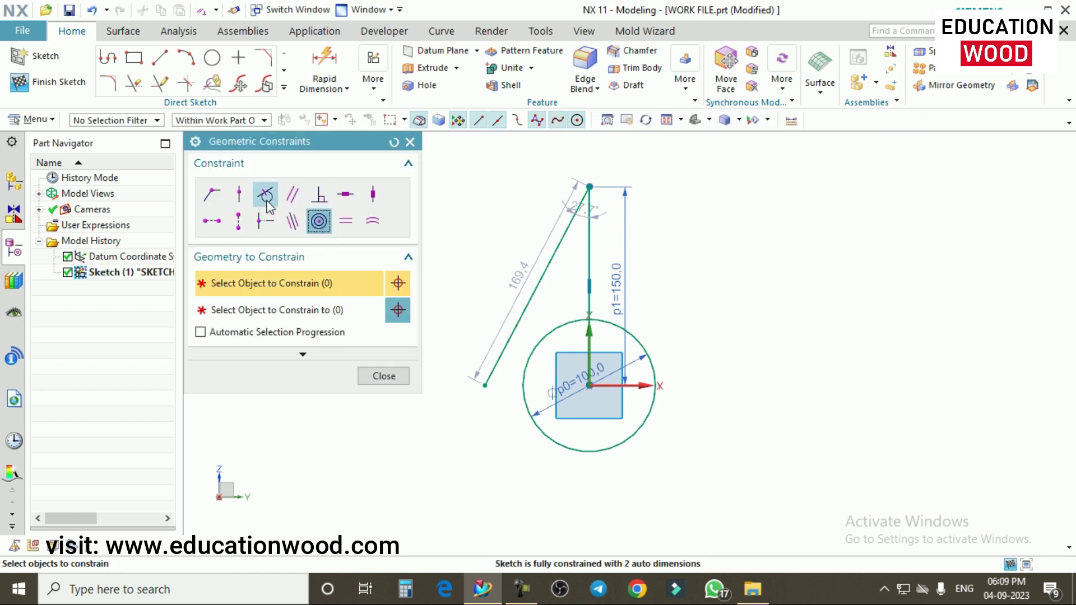
click(266, 196)
click(516, 325)
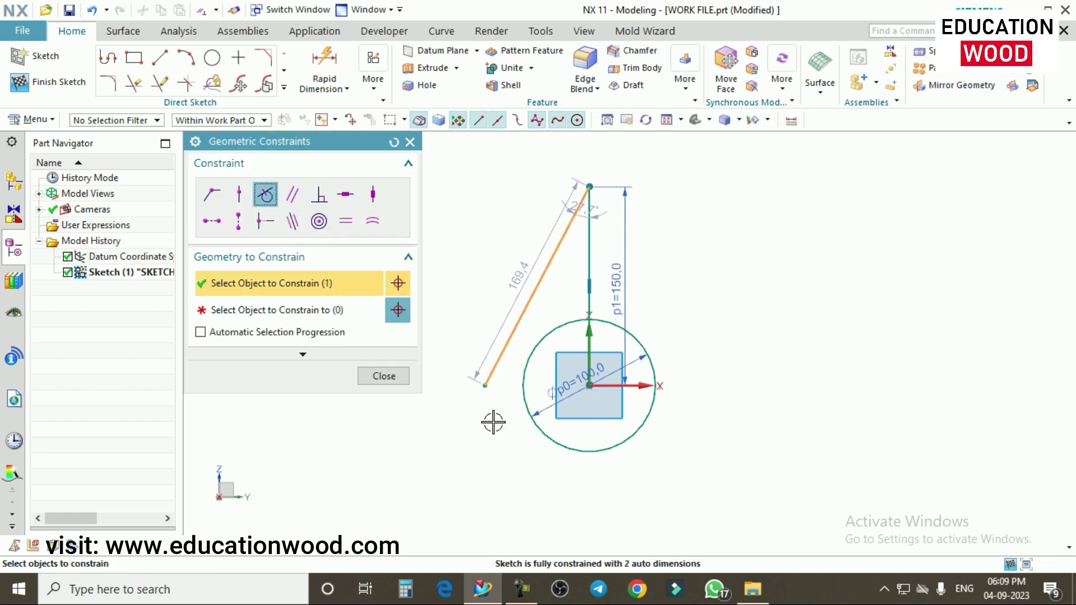
click(529, 363)
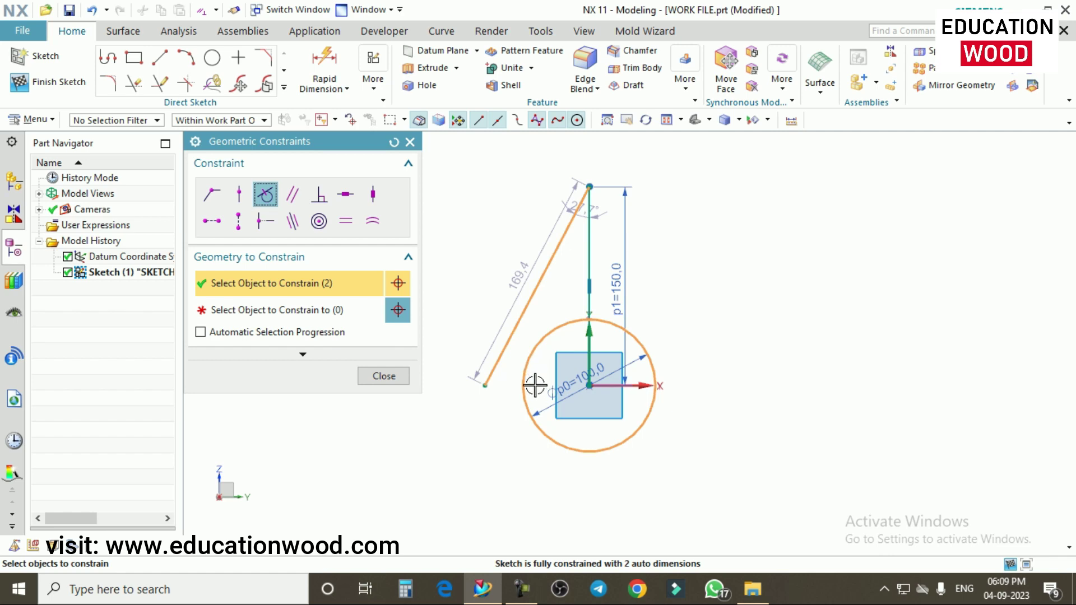
shift+click(545, 331)
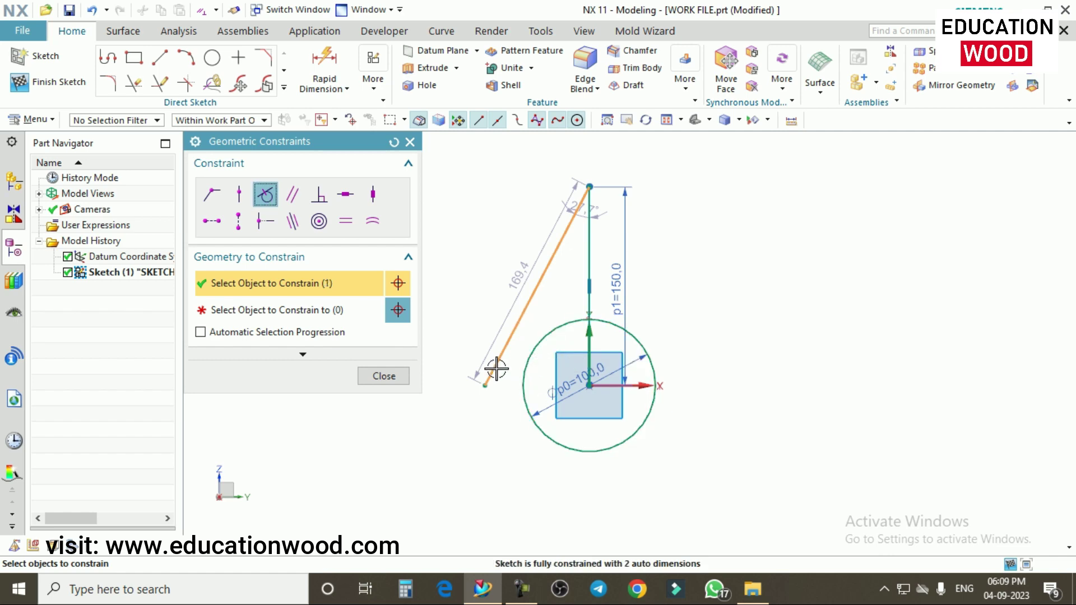
click(253, 311)
click(535, 359)
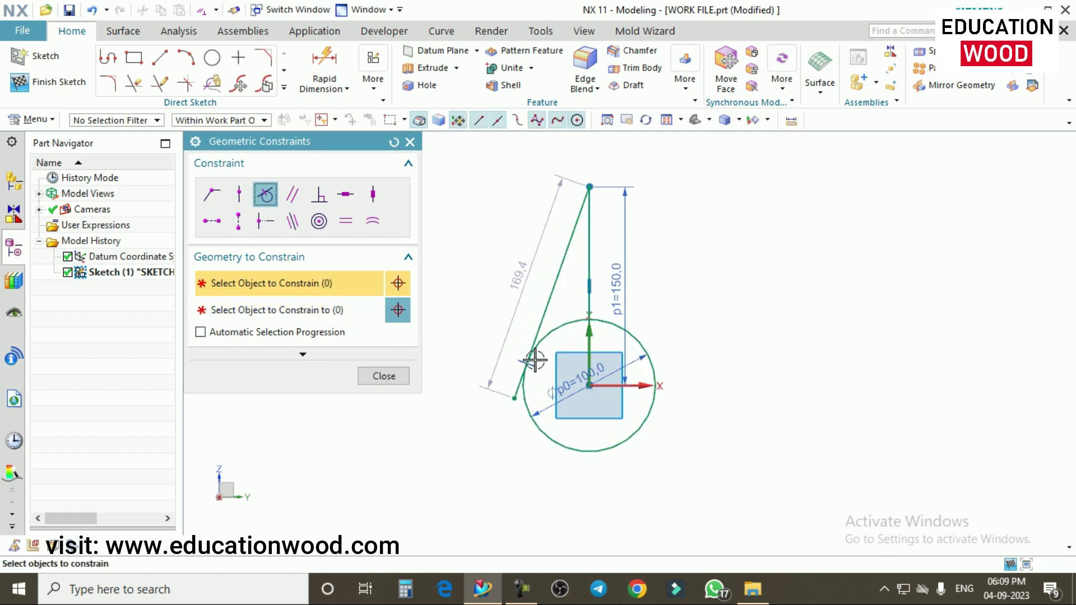
click(384, 376)
scroll(503, 389, up, 3)
scroll(578, 342, down, 1)
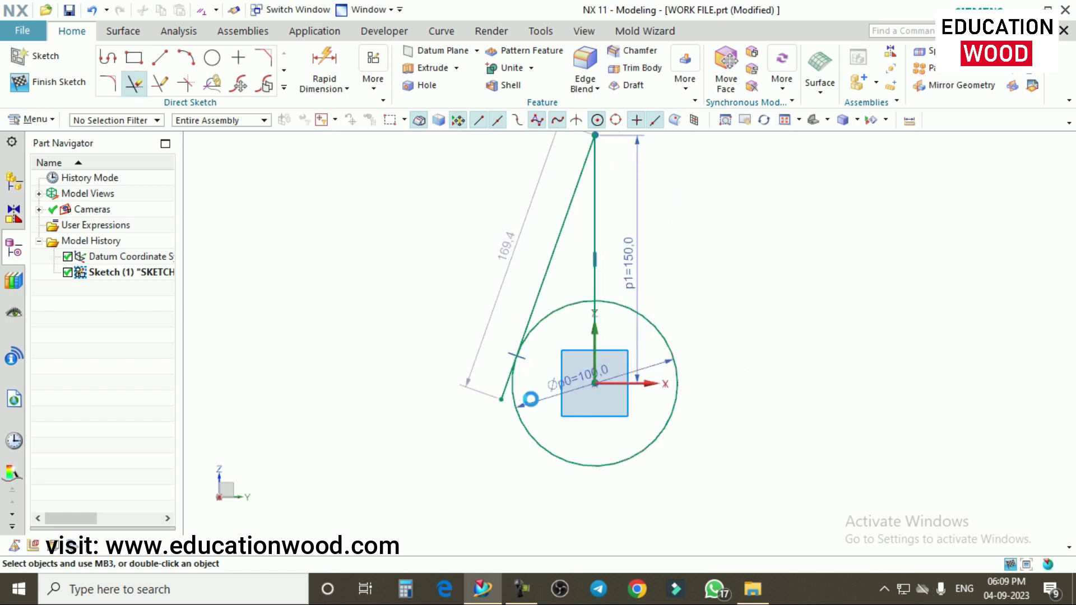
- Quick Trim the tangent line's overhang past the circle
key(t)
scroll(497, 384, up, 2)
click(498, 385)
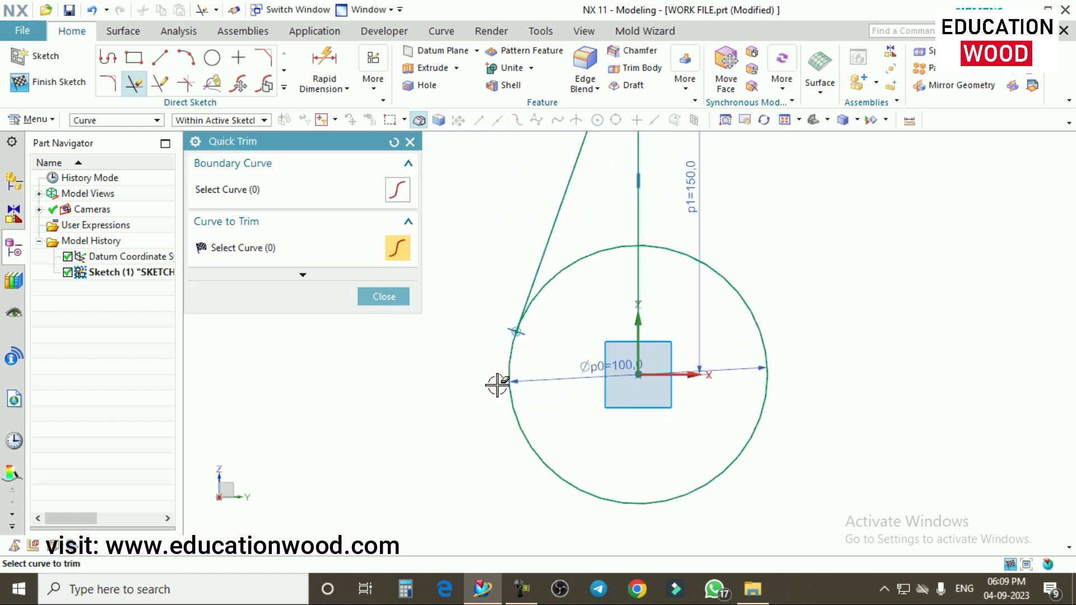
scroll(550, 356, down, 2)
click(367, 297)
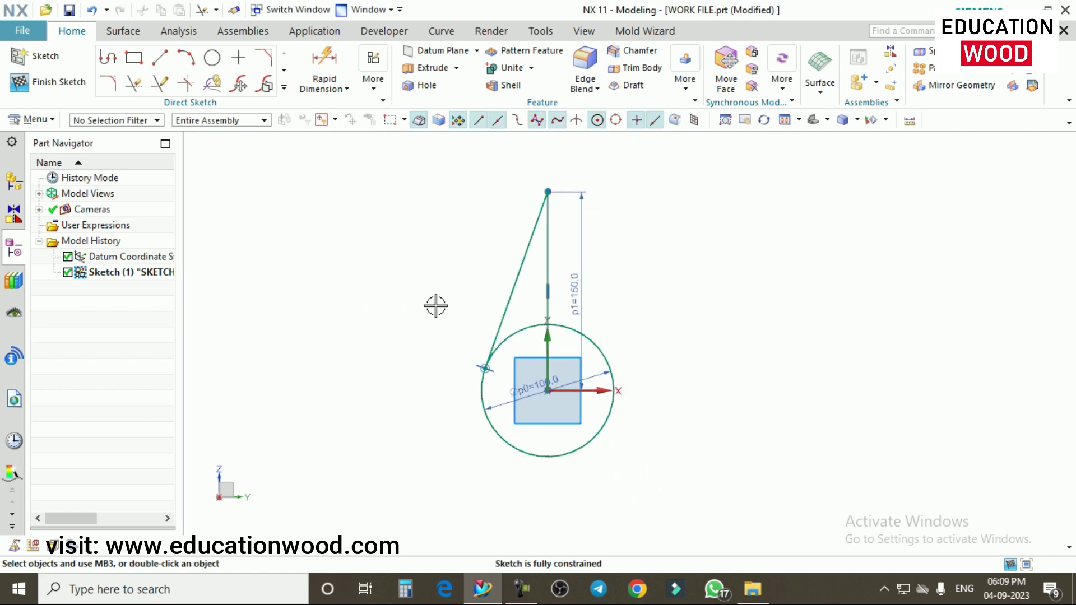
scroll(435, 306, down, 1)
scroll(495, 317, down, 1)
- Mirror the tangent line about the vertical line and restore the flat sketch view
click(284, 88)
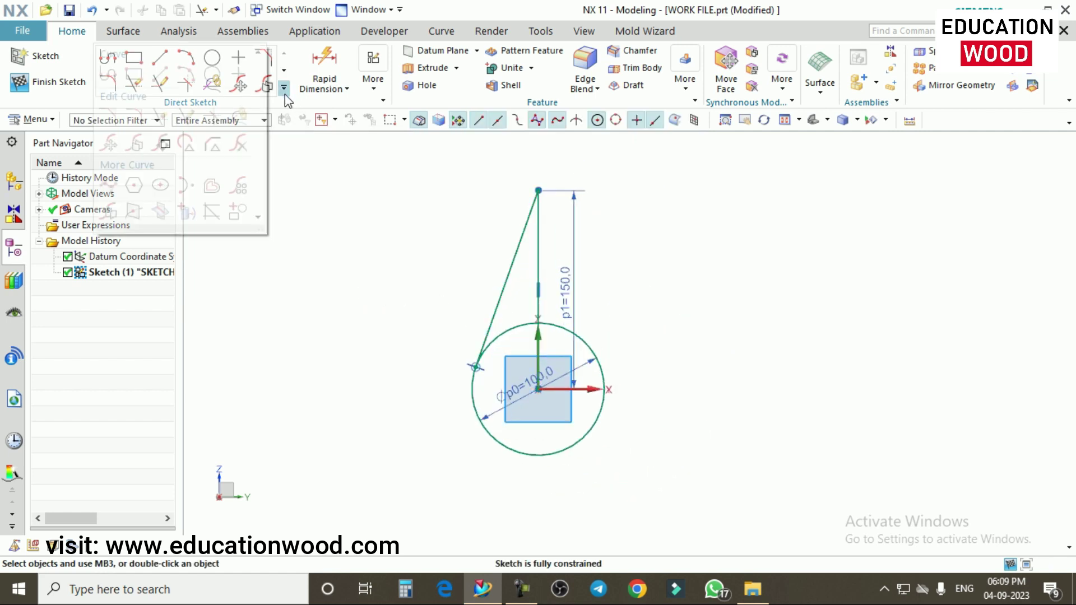
click(118, 216)
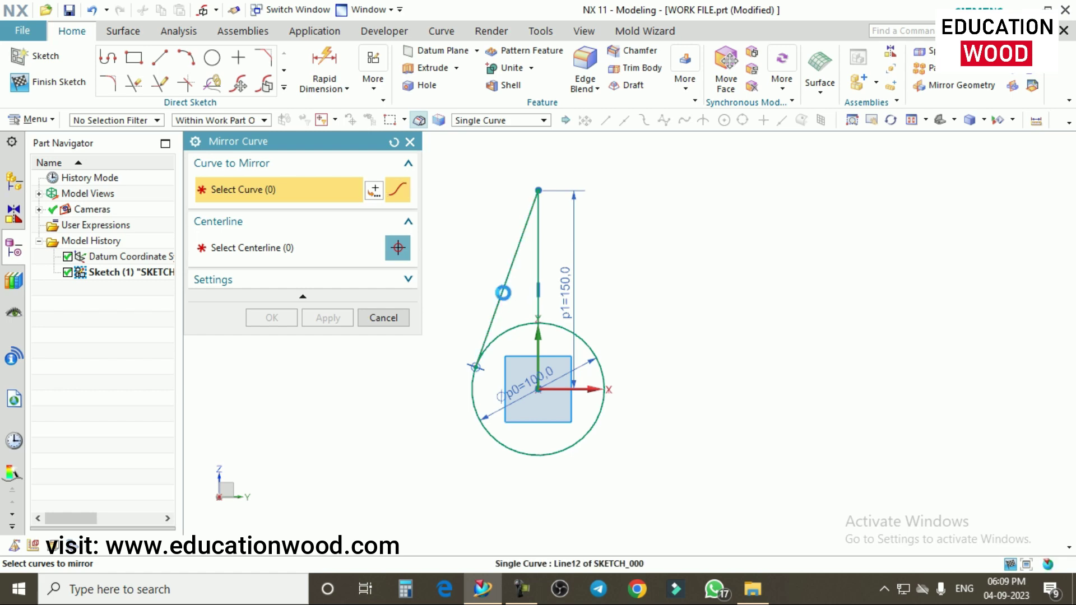
click(507, 279)
click(538, 283)
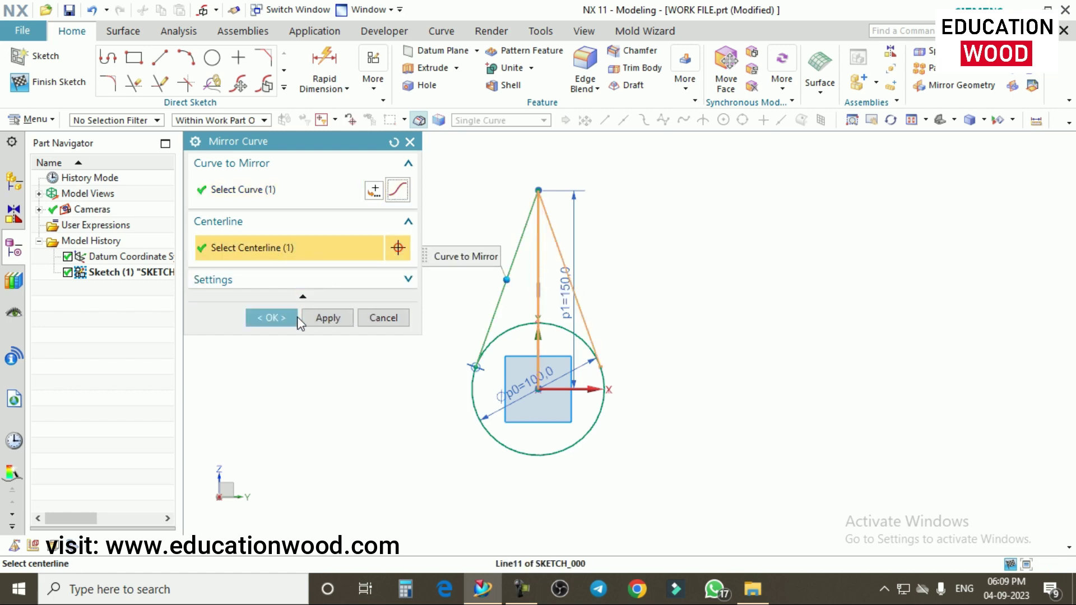
click(272, 318)
mouse_move(648, 319)
middle_down()
mouse_move(613, 293)
mouse_move(576, 311)
middle_up()
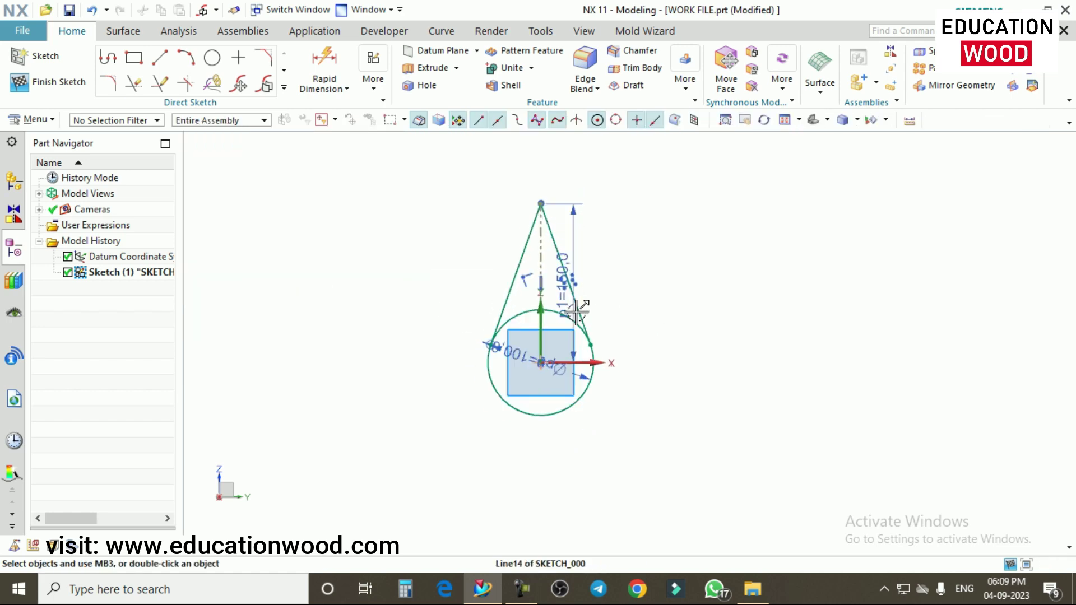
key(shift+F8)
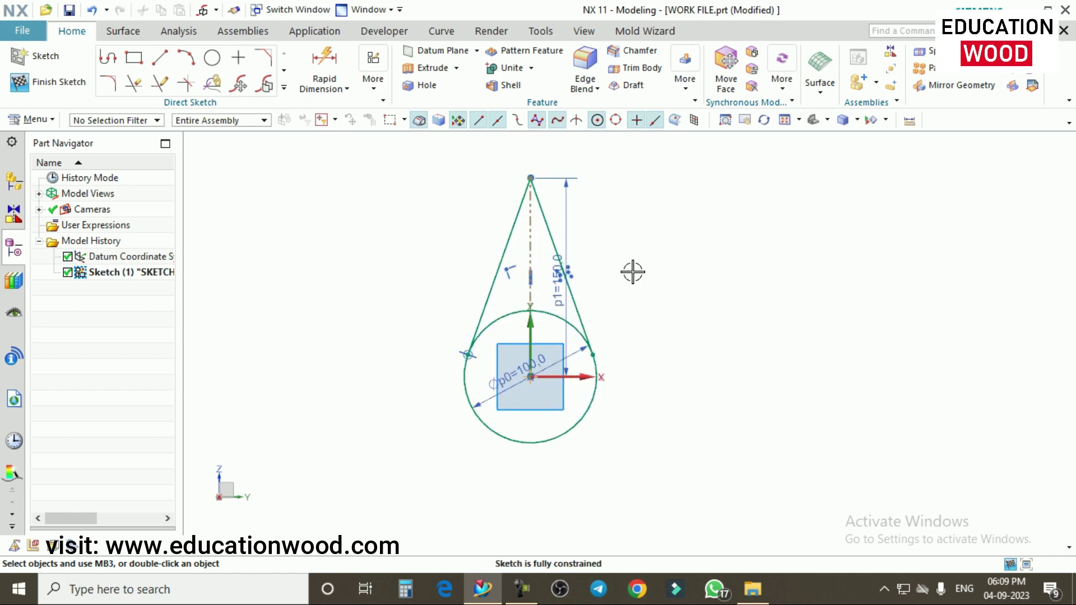
click(284, 87)
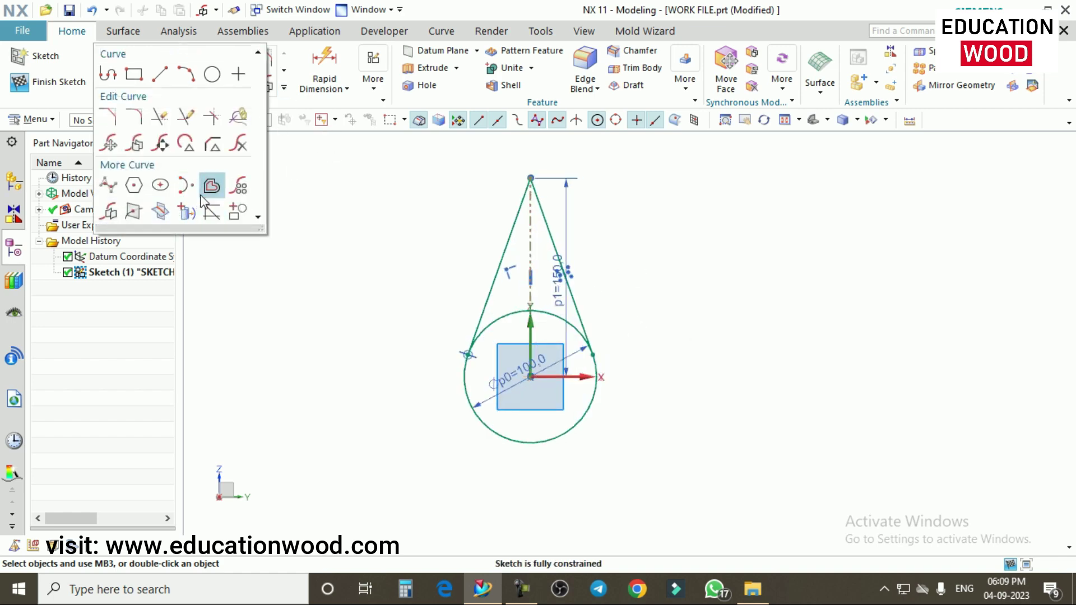
- Select both tangent lines for Pattern Curve using the Single Curve selection rule
click(236, 189)
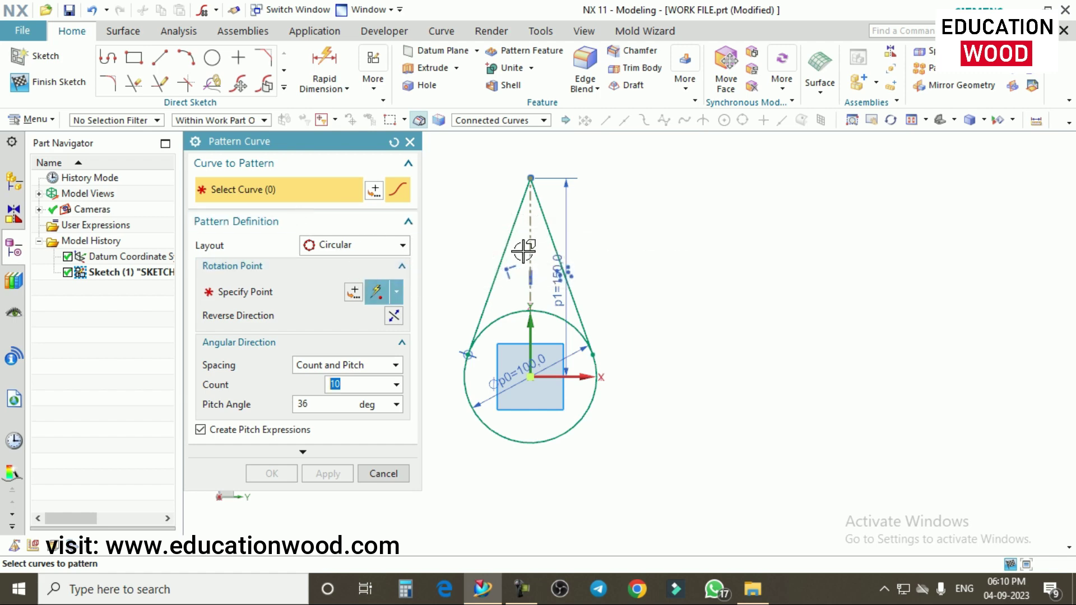
click(502, 248)
click(552, 241)
click(531, 261)
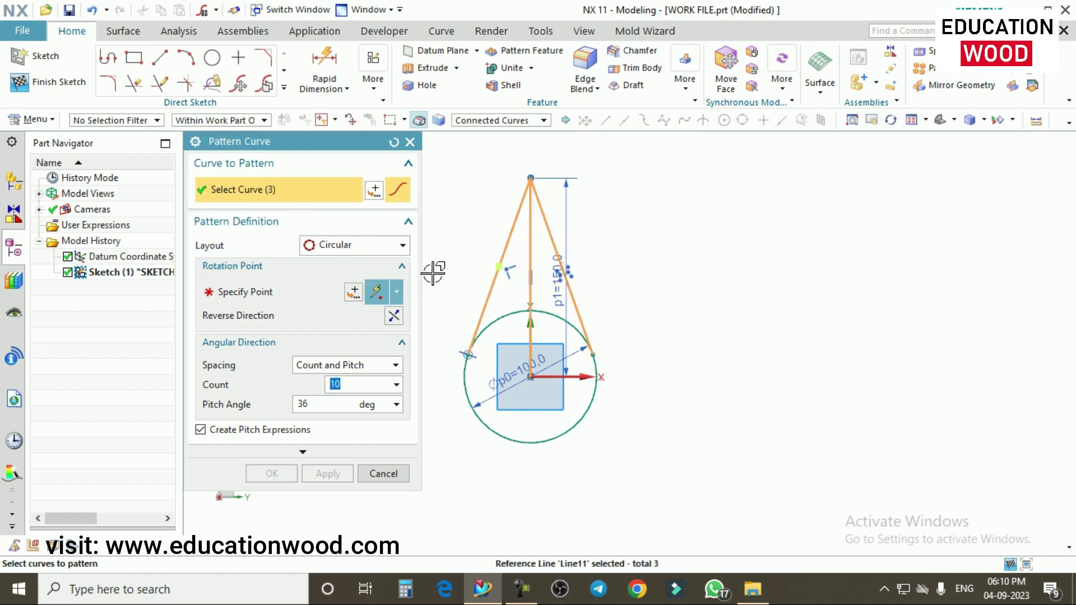
shift+click(530, 259)
shift+click(547, 224)
click(521, 121)
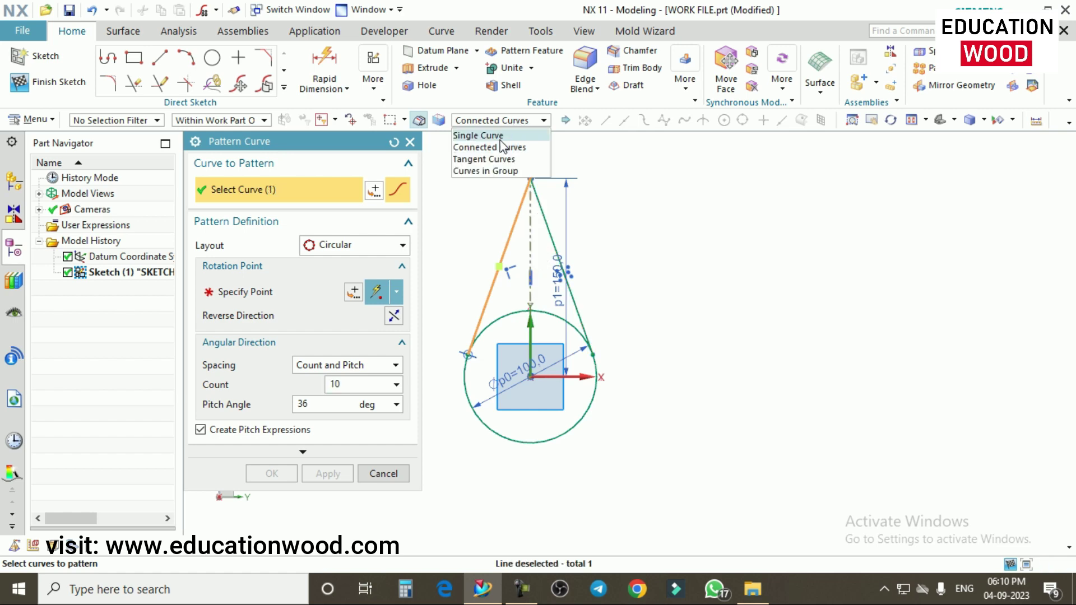
click(477, 135)
click(583, 326)
- Pattern them circularly about the circle centre, Count 10, Pitch 36°
middle_click(560, 330)
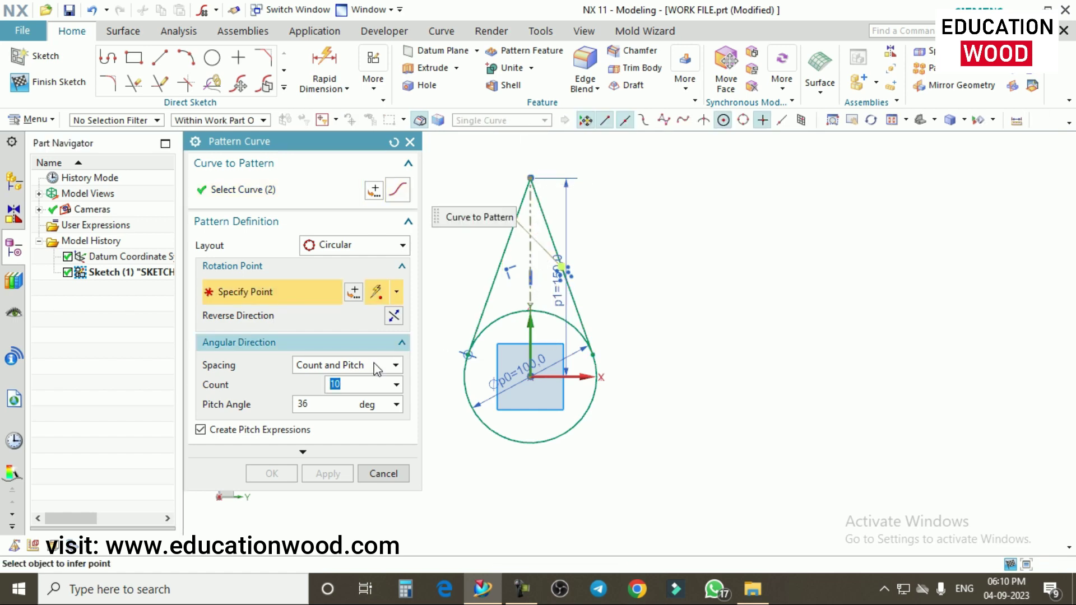
click(530, 376)
scroll(611, 275, down, 1)
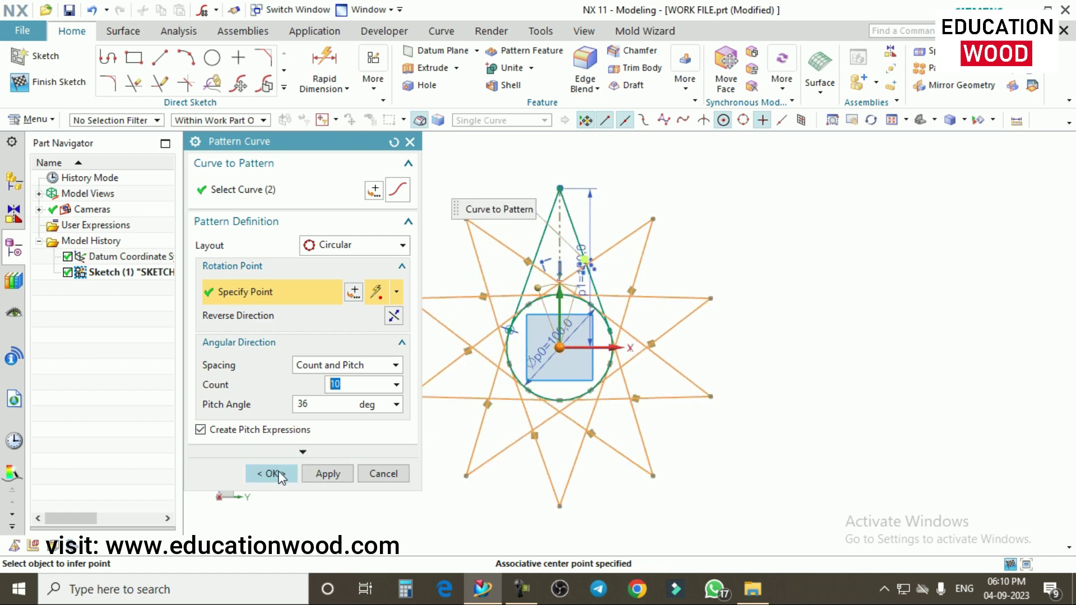
click(281, 474)
scroll(648, 283, down, 1)
scroll(648, 284, up, 2)
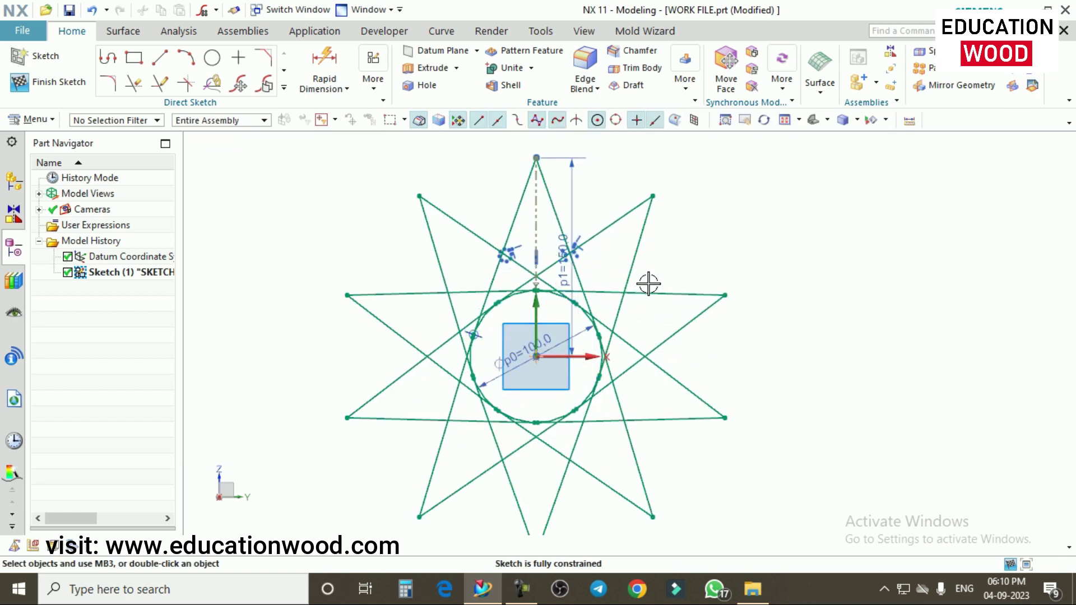
scroll(622, 308, up, 1)
- Quick Trim a star line segment near the top
scroll(637, 300, down, 1)
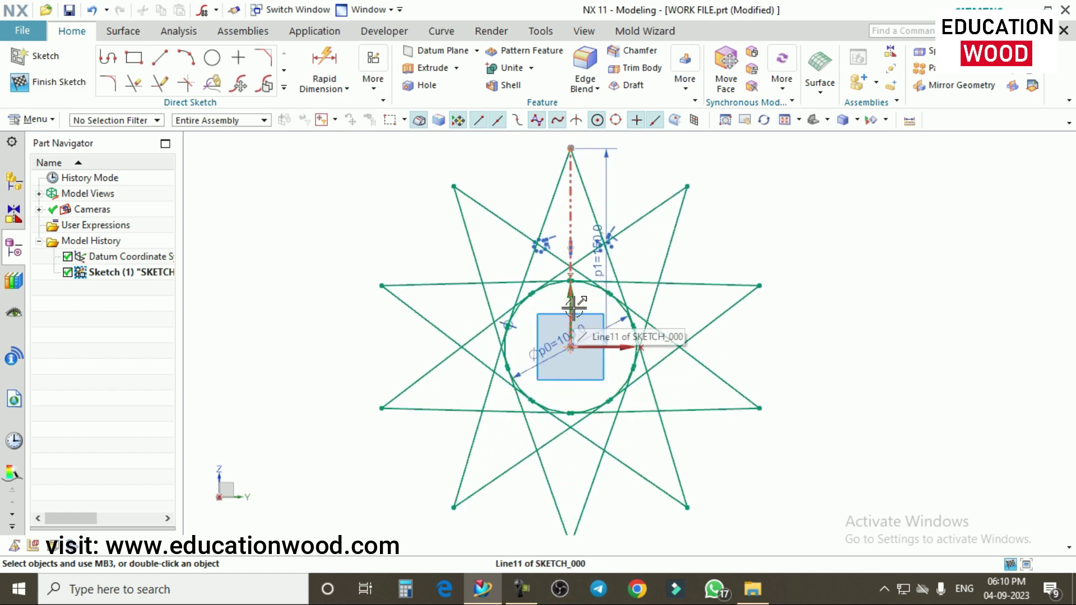
scroll(544, 251, up, 1)
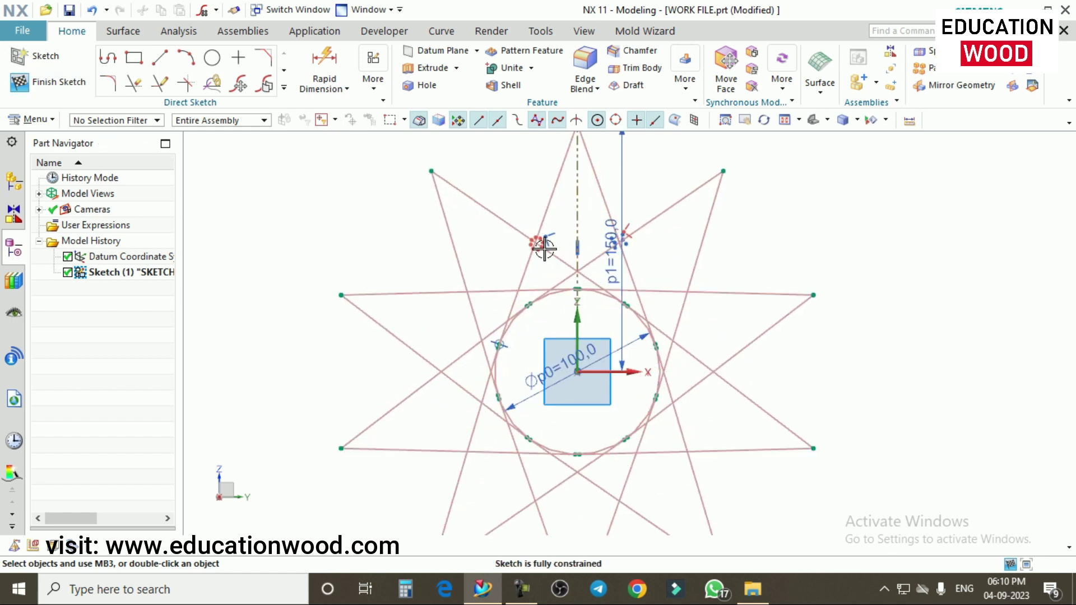
key(t)
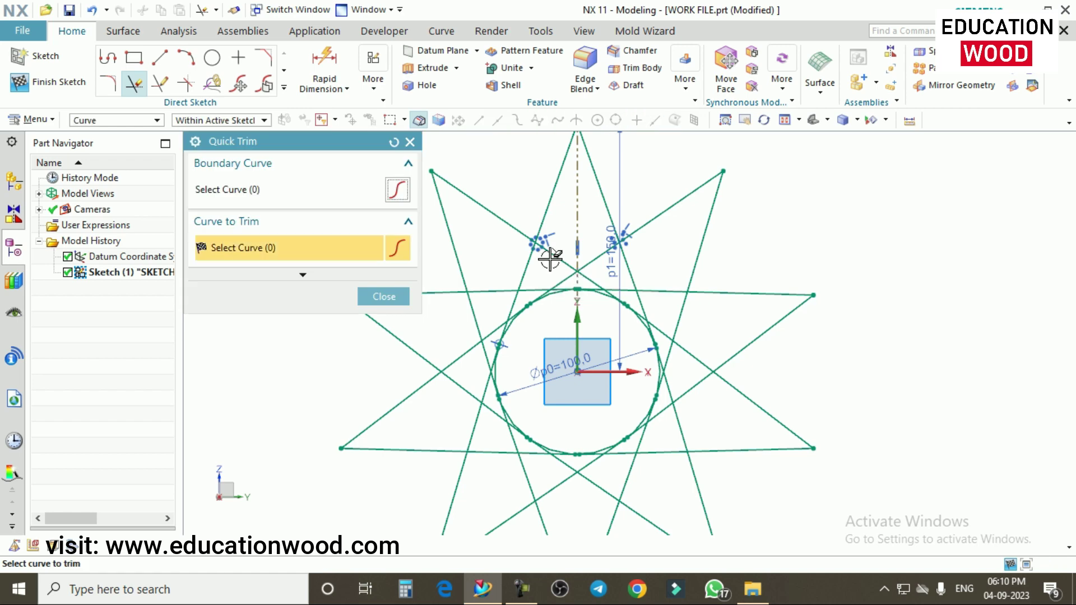
click(553, 256)
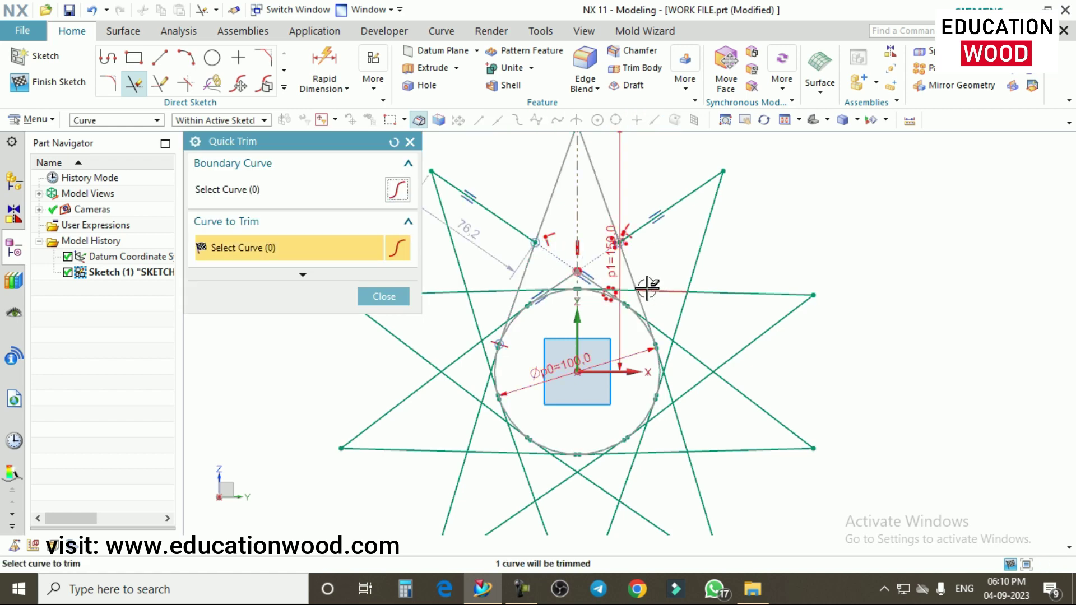
click(392, 300)
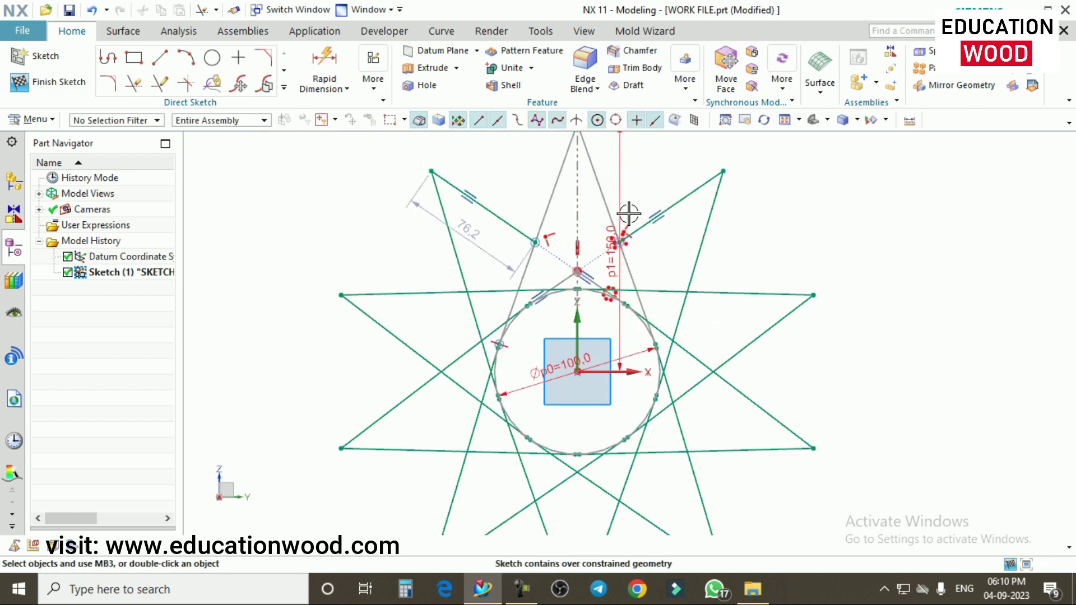
- Undo the p1=150.0 dimension move and the trim, then finish the sketch with Ctrl+Q
drag(649, 211, 815, 225)
key(ctrl+z)
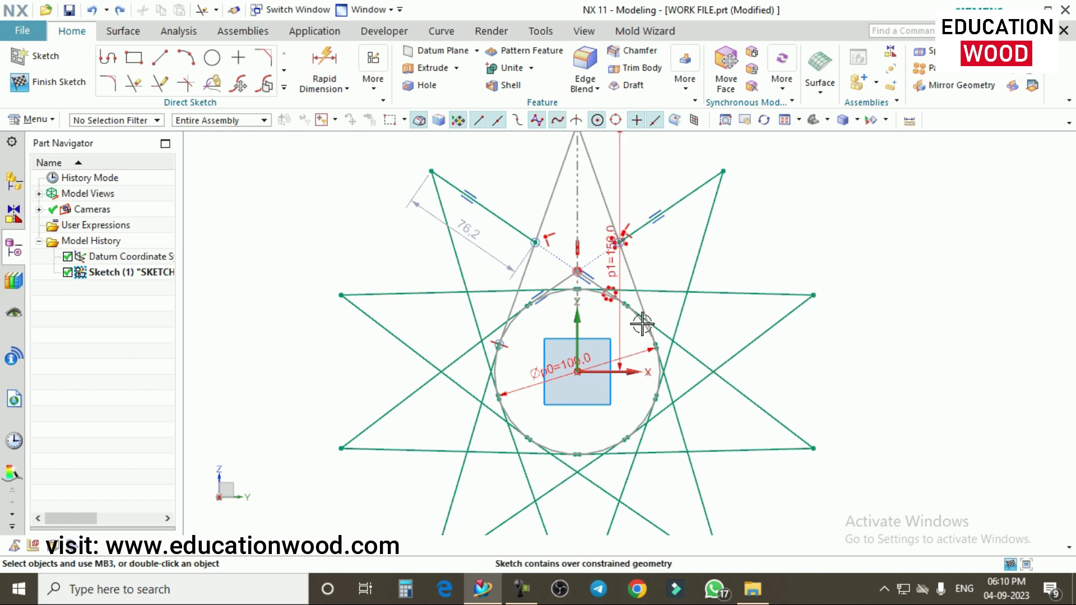
scroll(661, 287, down, 2)
key(ctrl+z)
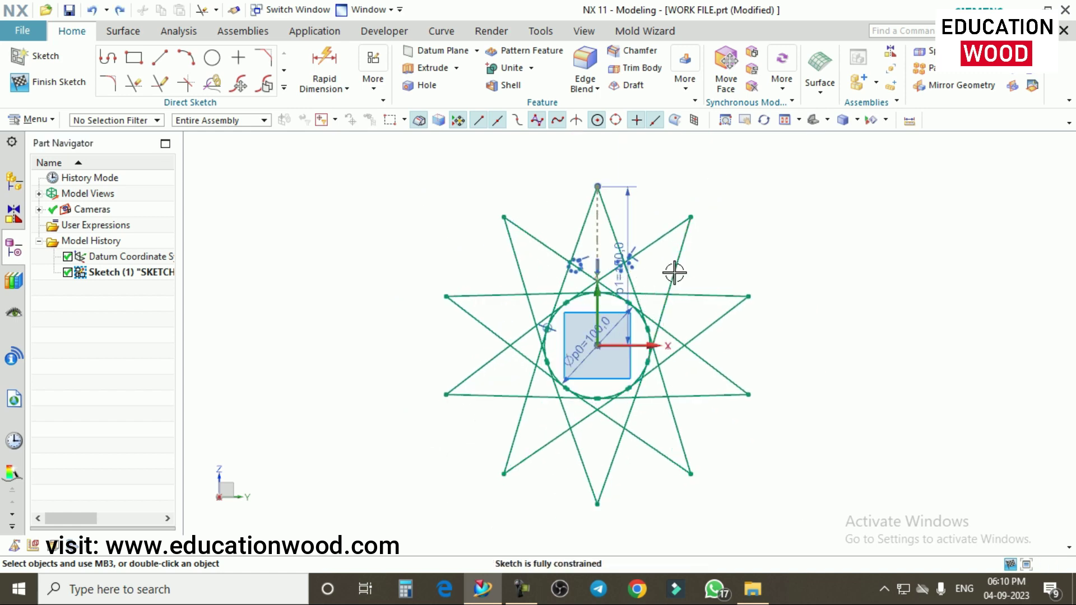
key(ctrl+q)
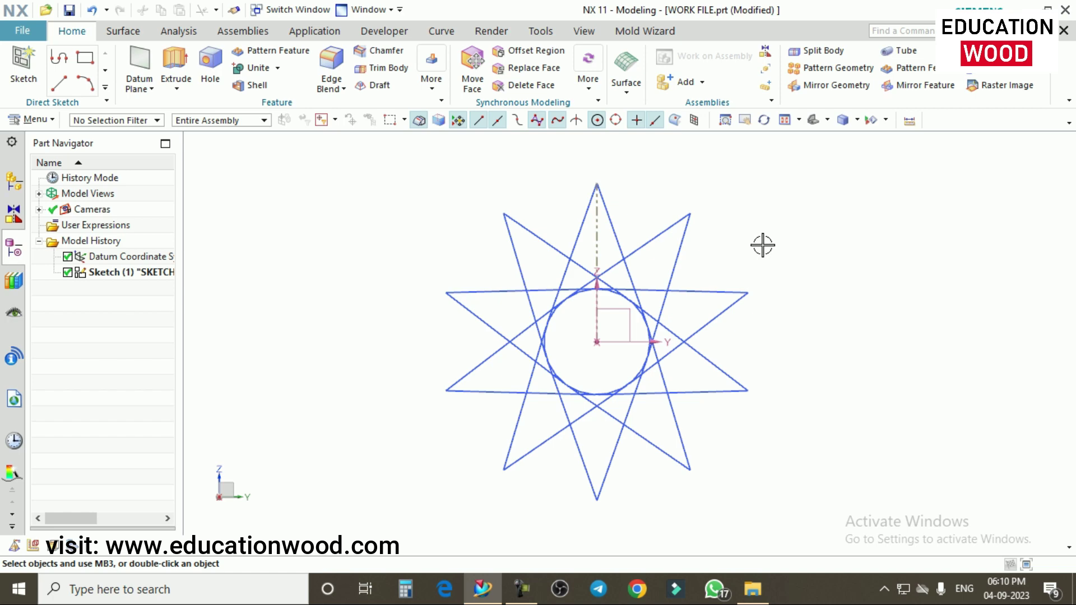
- Double-click the star curves to reopen Sketch (1) for editing
double_click(613, 269)
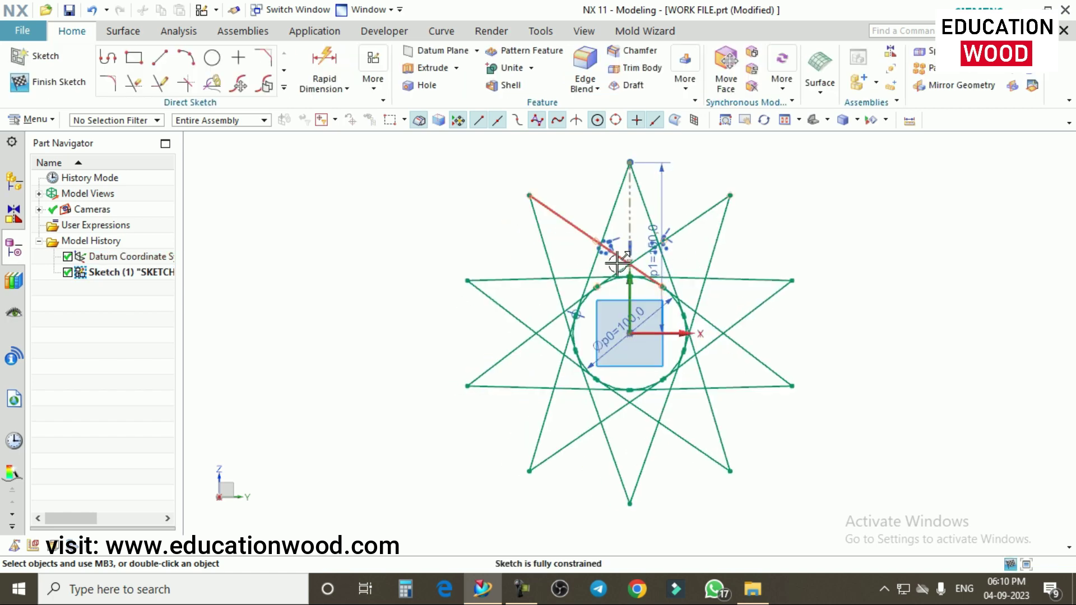